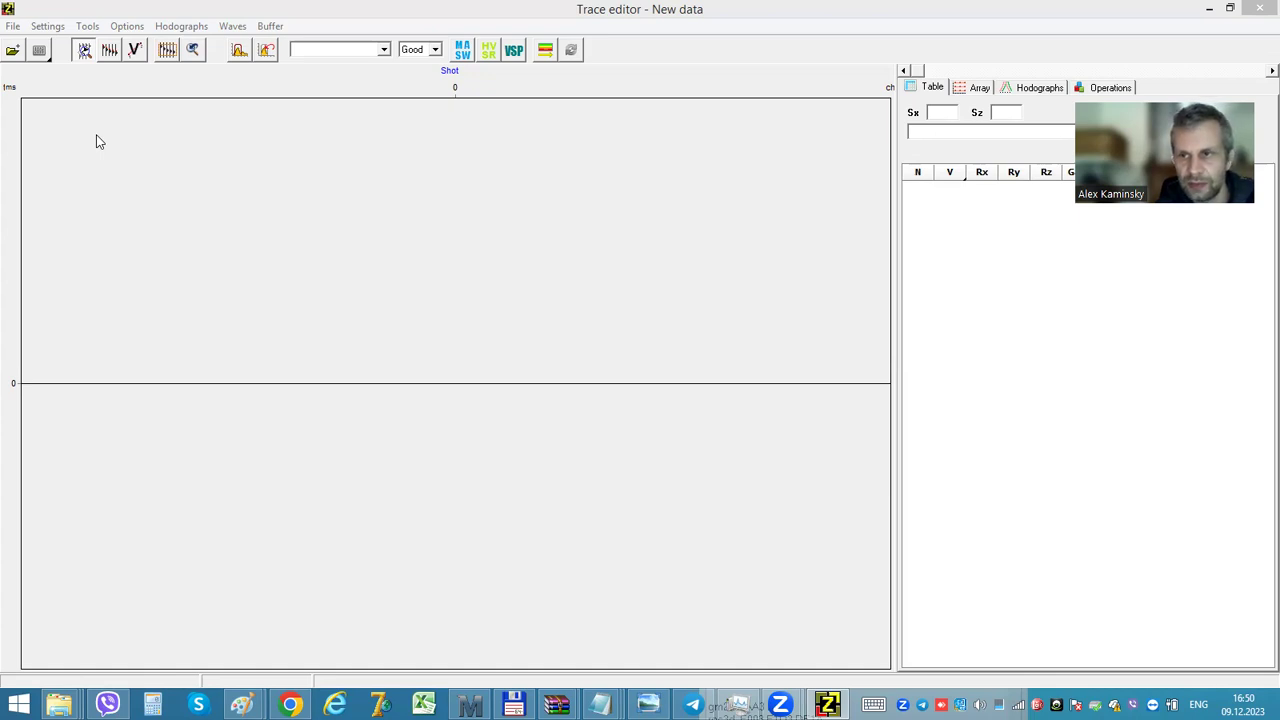
Step: Open the files Acquisition #1 to Acquisition #30 from the vsp1 folder as VSP data
{"action": "left_click", "coordinate": [16, 55]}
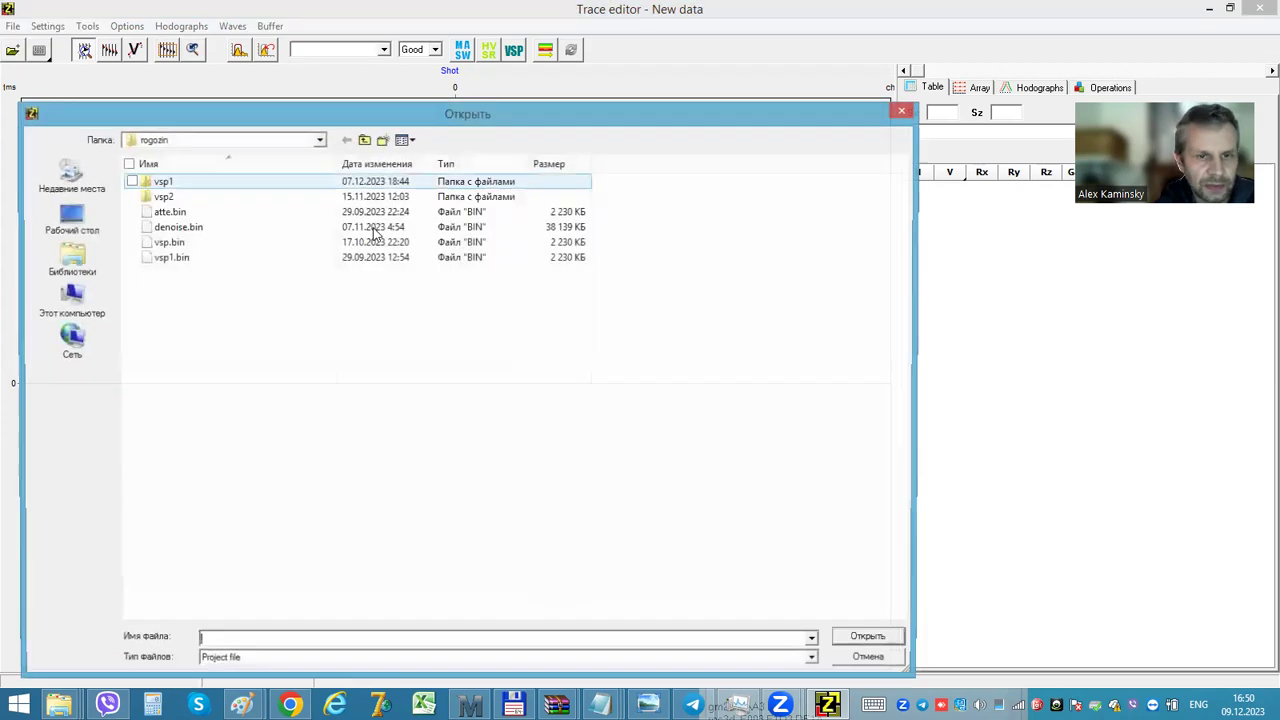
{"action": "double_click", "coordinate": [249, 190]}
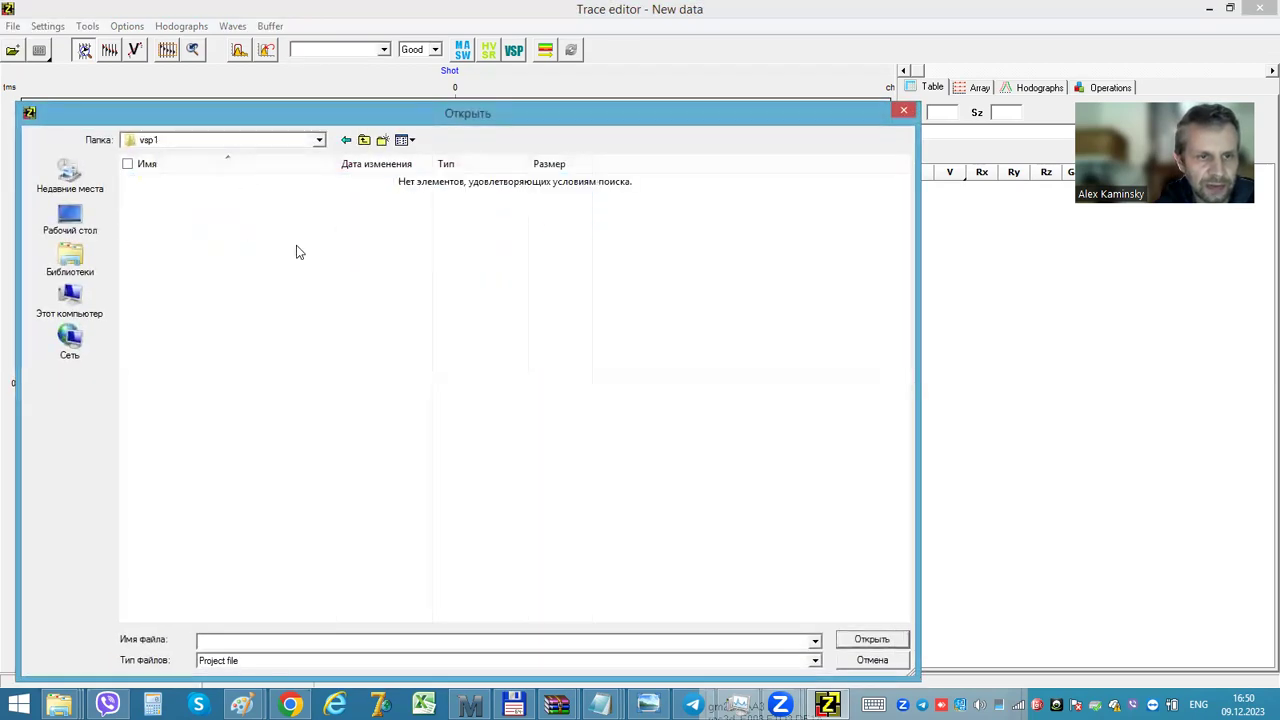
{"action": "left_click", "coordinate": [288, 662]}
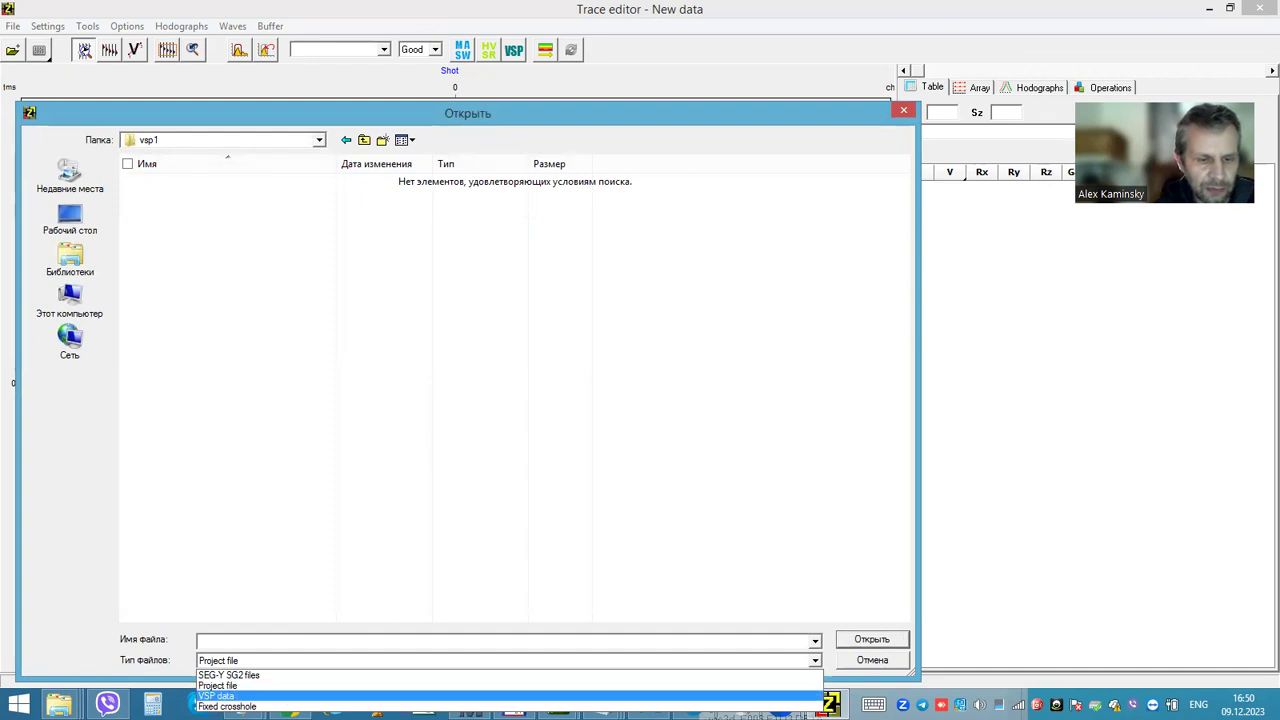
{"action": "left_click", "coordinate": [217, 696]}
{"action": "left_click", "coordinate": [190, 181]}
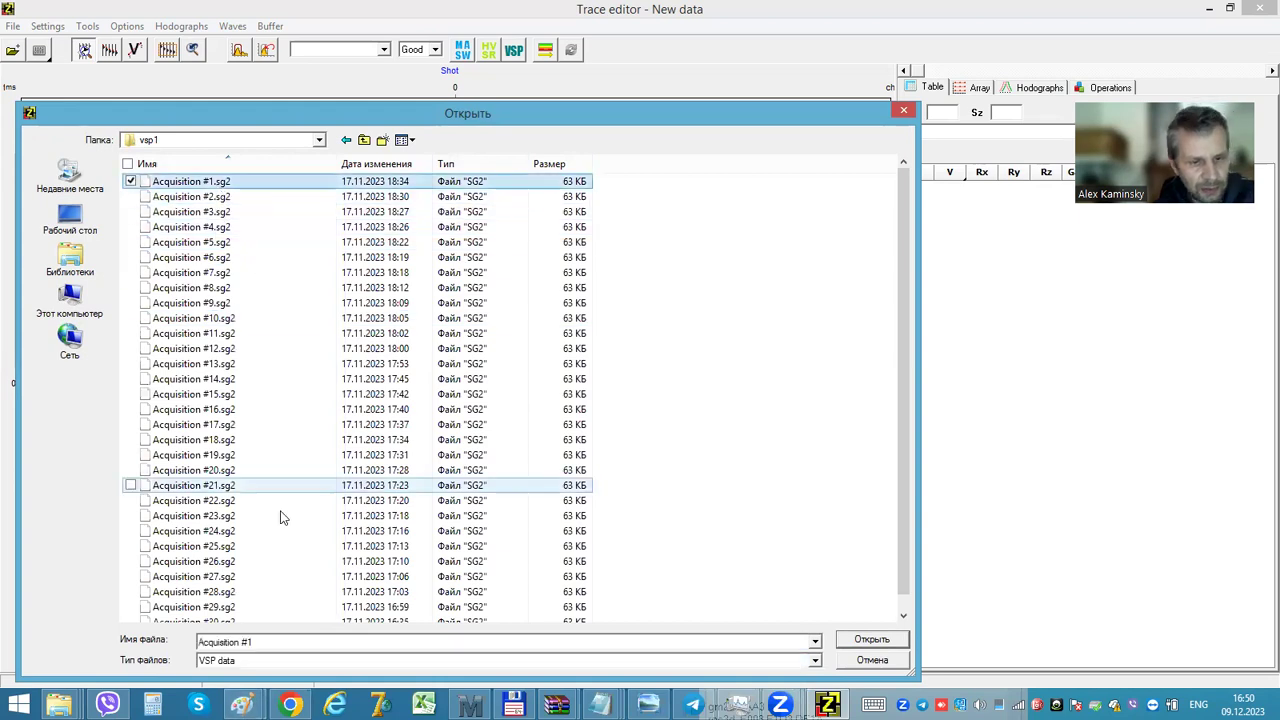
{"action": "left_click", "coordinate": [358, 621], "text": "shift"}
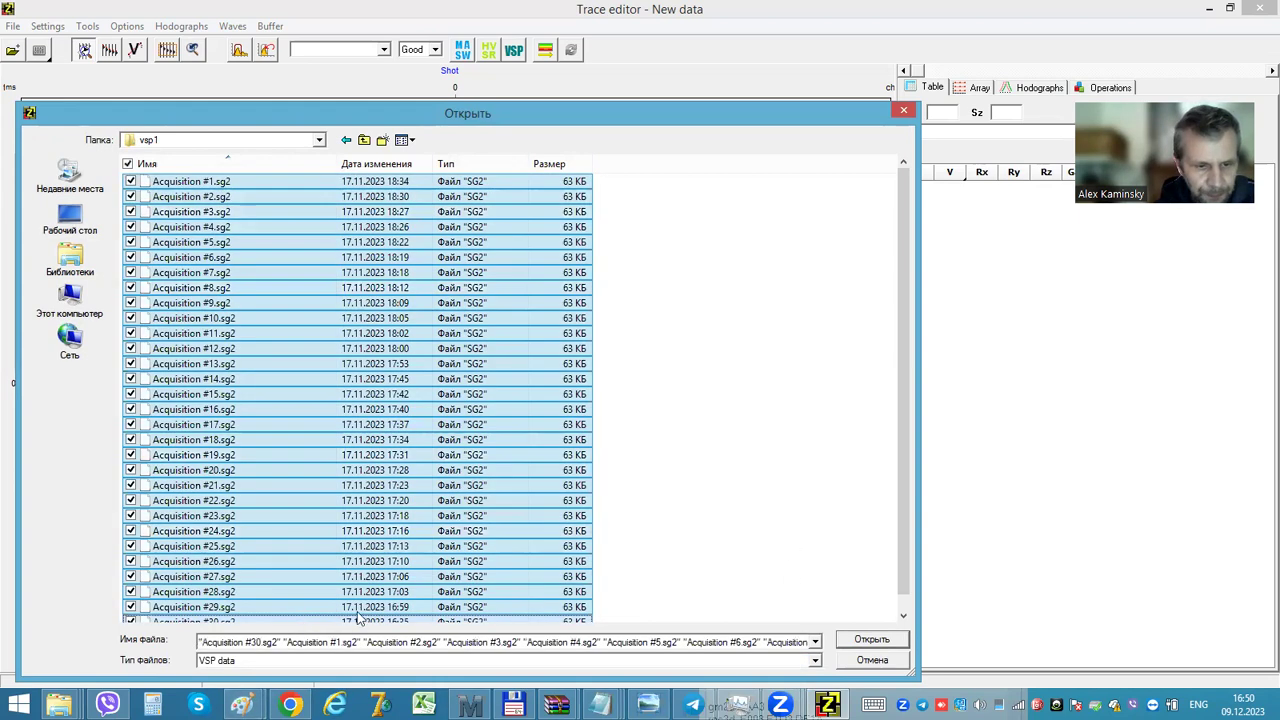
{"action": "left_click", "coordinate": [864, 640]}
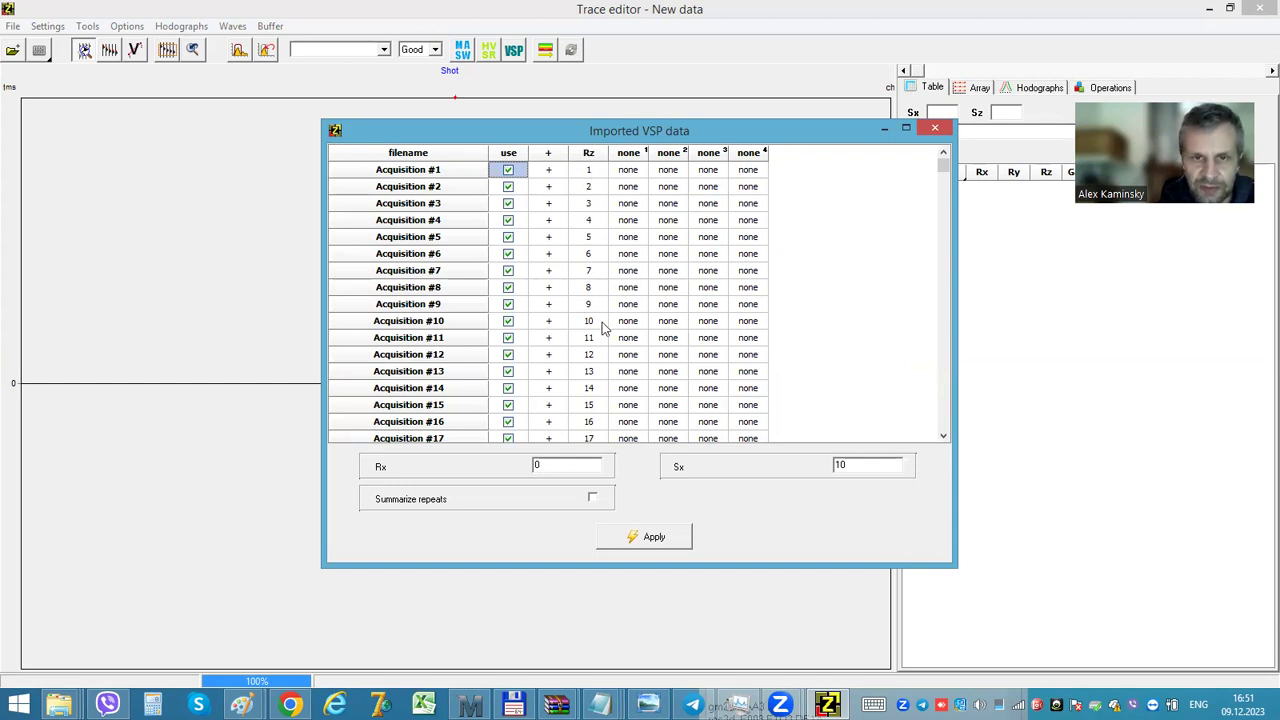
{"action": "left_click", "coordinate": [550, 173]}
{"action": "left_click", "coordinate": [590, 174]}
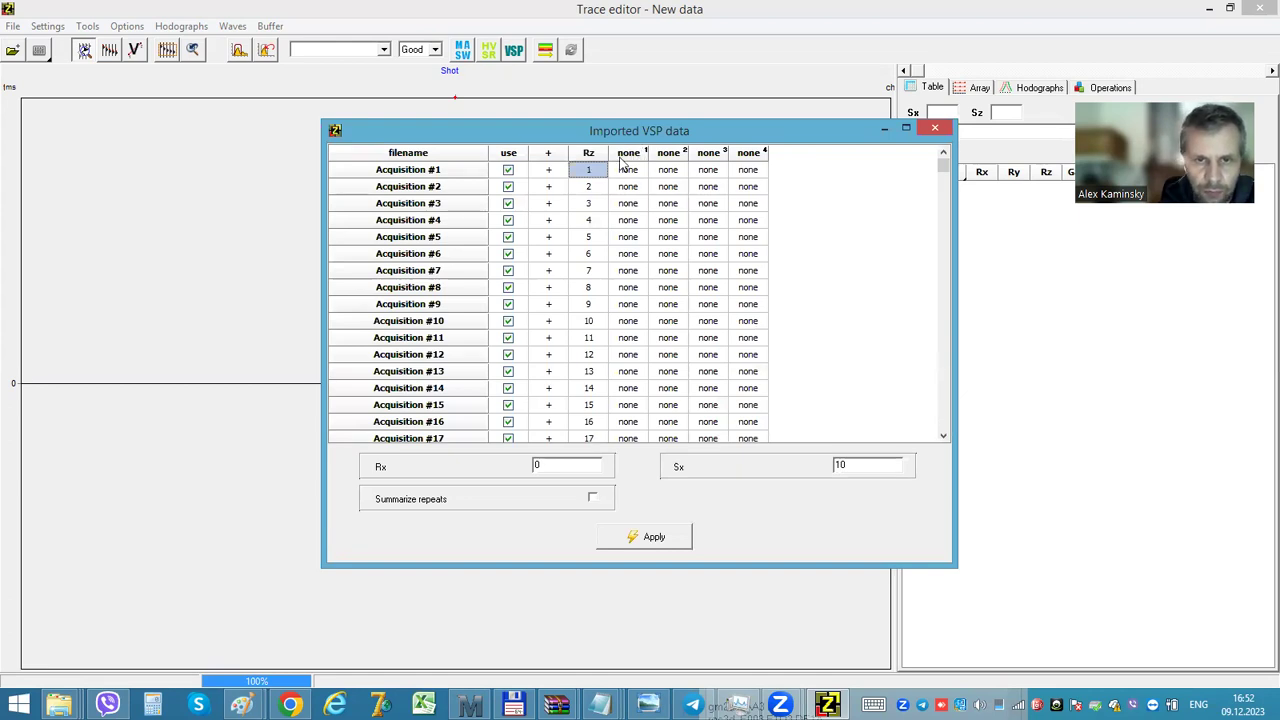
{"action": "left_click", "coordinate": [548, 172]}
{"action": "left_click", "coordinate": [550, 174]}
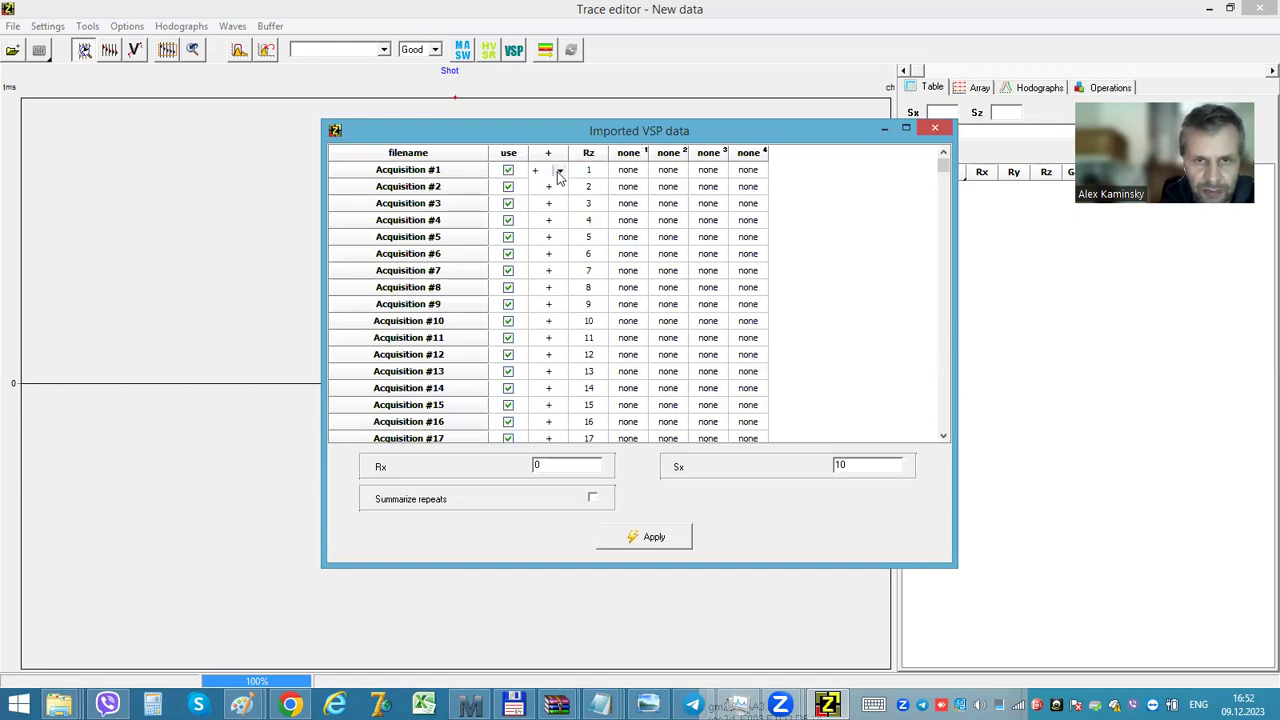
{"action": "left_click", "coordinate": [559, 172]}
{"action": "left_click", "coordinate": [543, 194]}
{"action": "left_click", "coordinate": [548, 189]}
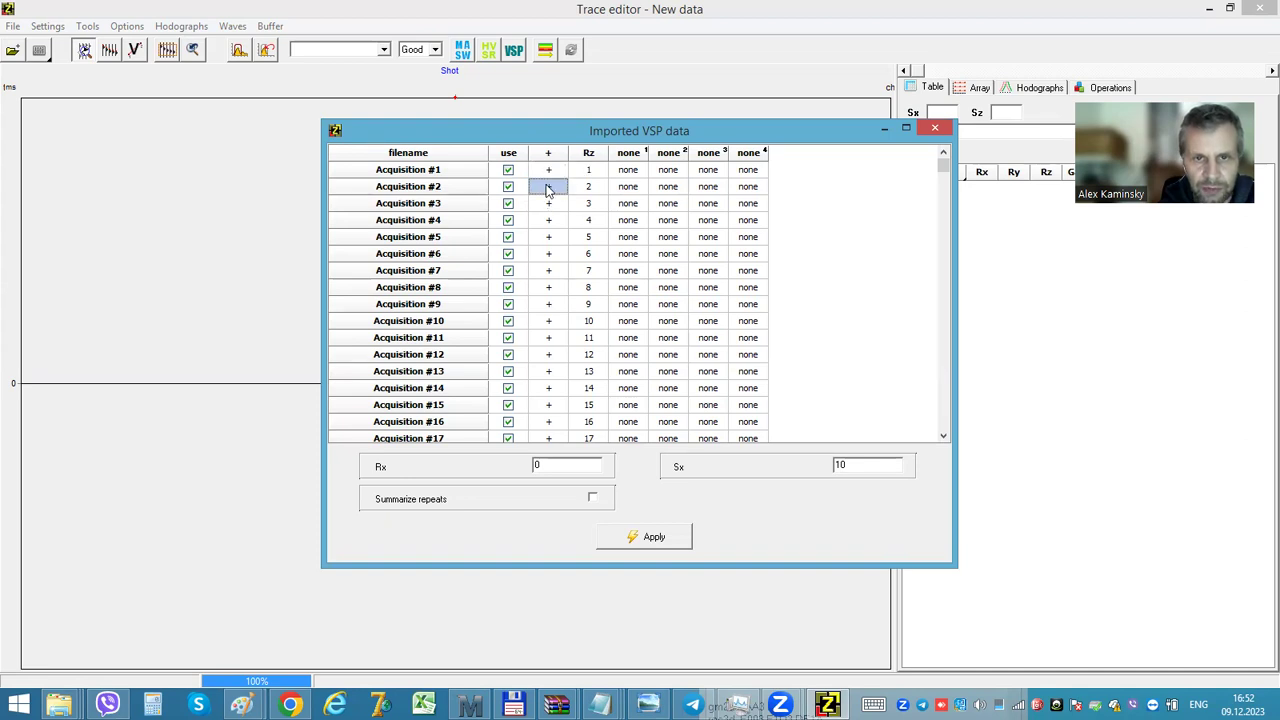
Step: Assign the four channel columns of the imported VSP data to trig, X, Y and Z, in that order
{"action": "left_click", "coordinate": [632, 155]}
{"action": "left_click", "coordinate": [638, 153]}
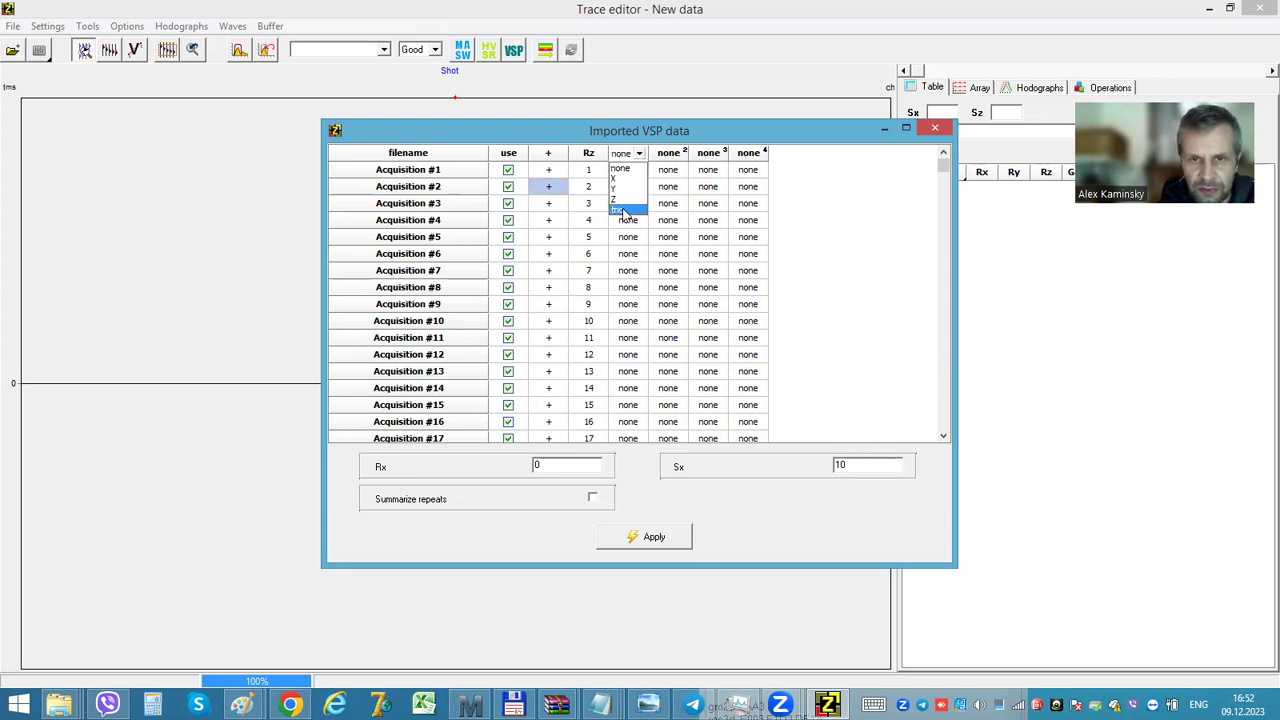
{"action": "left_click", "coordinate": [619, 212]}
{"action": "left_click", "coordinate": [668, 153]}
{"action": "left_click", "coordinate": [679, 153]}
{"action": "left_click", "coordinate": [660, 180]}
{"action": "left_click", "coordinate": [708, 153]}
{"action": "left_click", "coordinate": [719, 153]}
{"action": "left_click", "coordinate": [706, 189]}
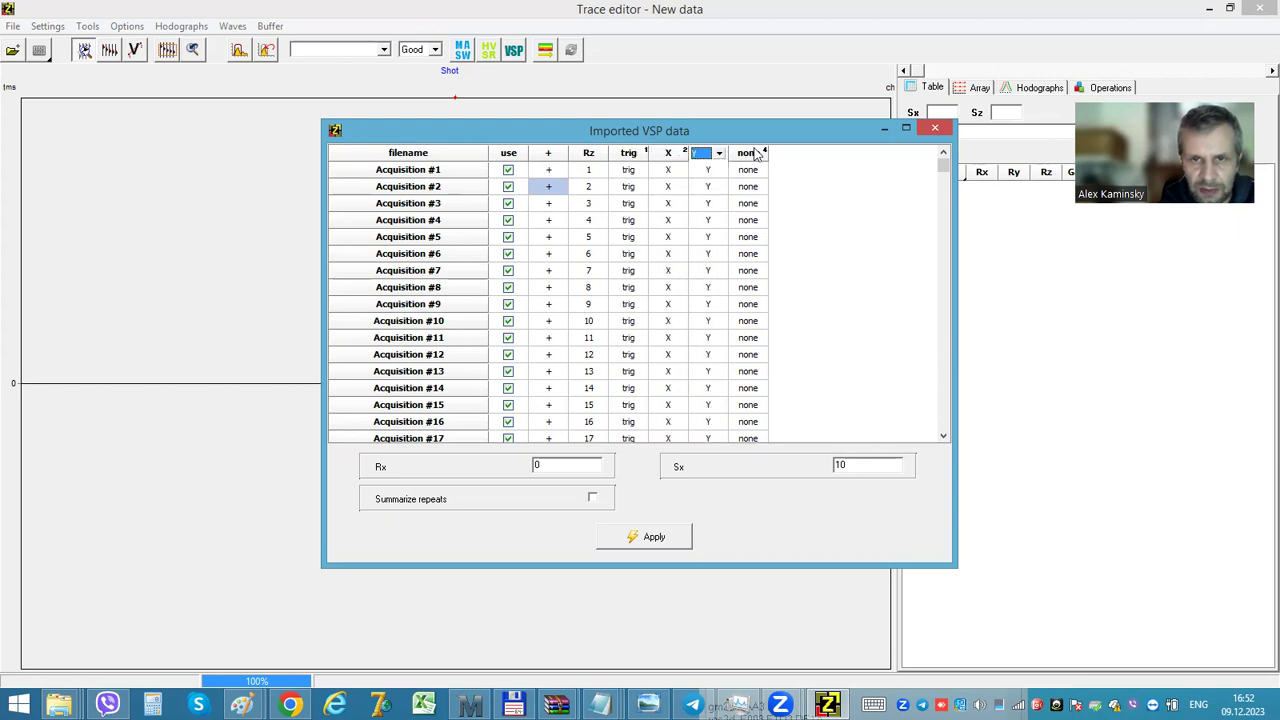
{"action": "left_click", "coordinate": [748, 153]}
{"action": "left_click", "coordinate": [759, 153]}
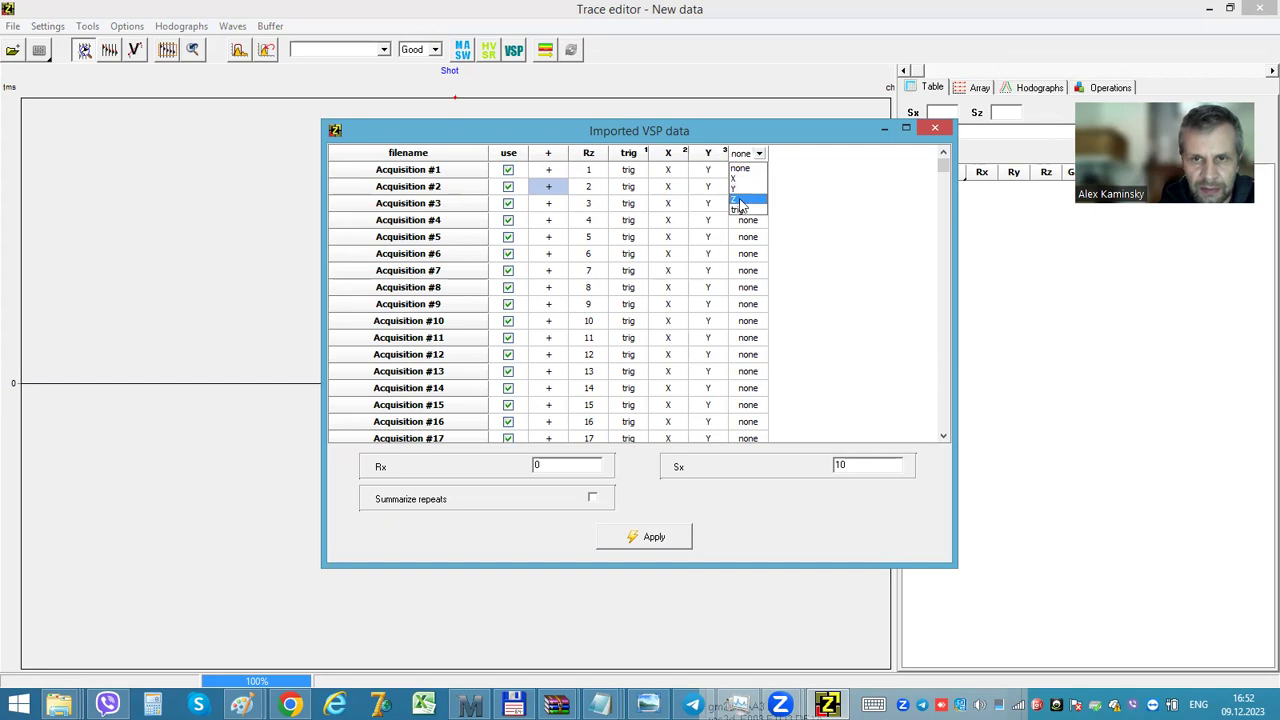
{"action": "left_click", "coordinate": [742, 199]}
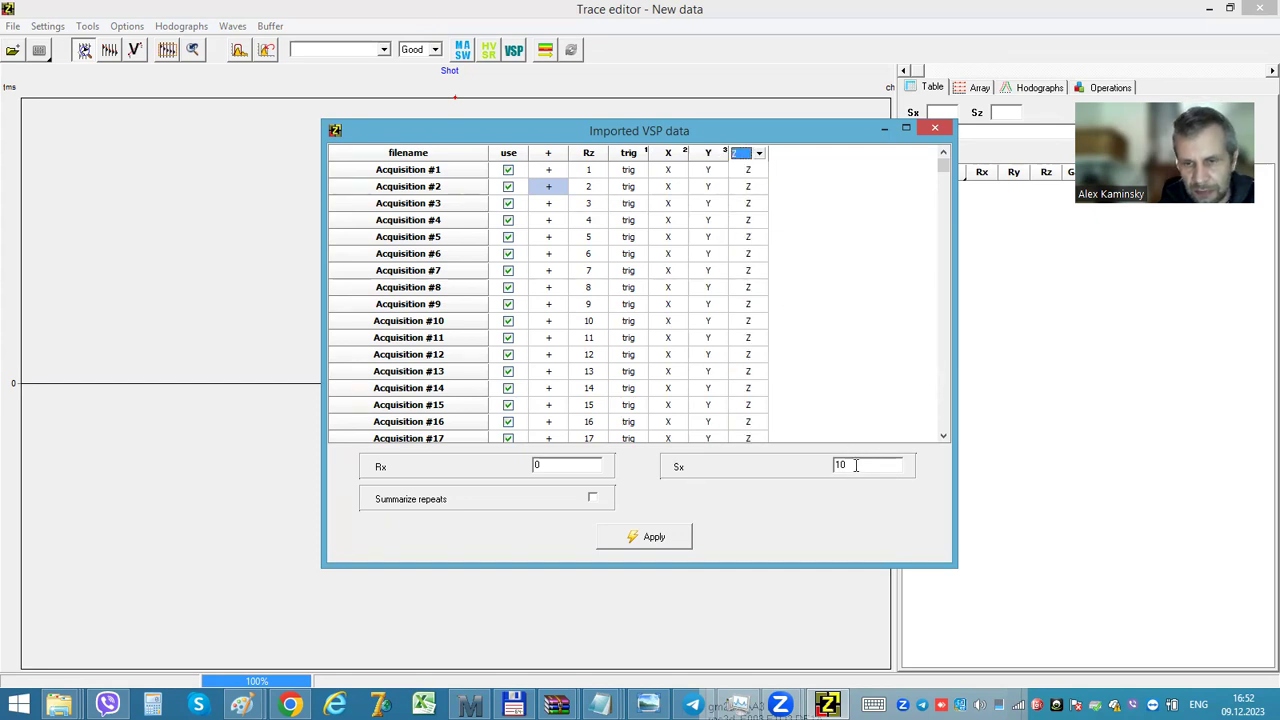
Step: Set the source position Sx to 3 and apply the VSP import settings
{"action": "left_click_drag", "start_coordinate": [855, 465], "coordinate": [822, 465]}
{"action": "type", "text": "3"}
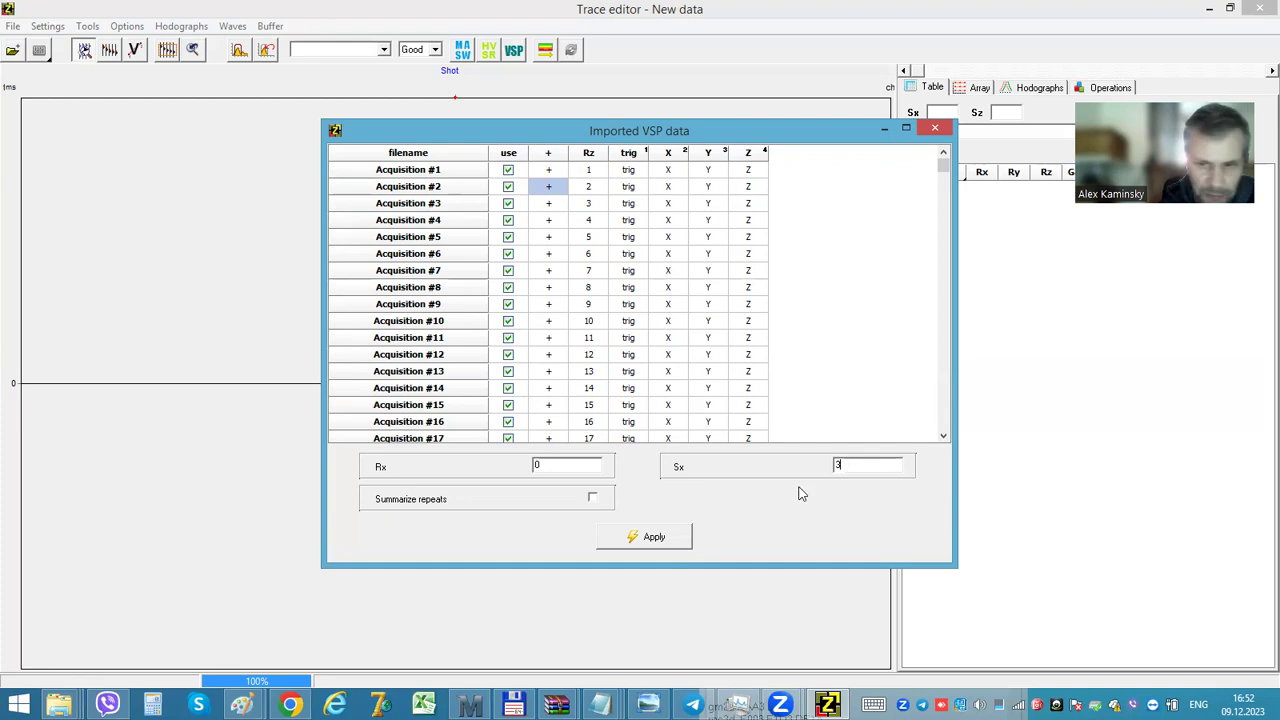
{"action": "left_click", "coordinate": [659, 540]}
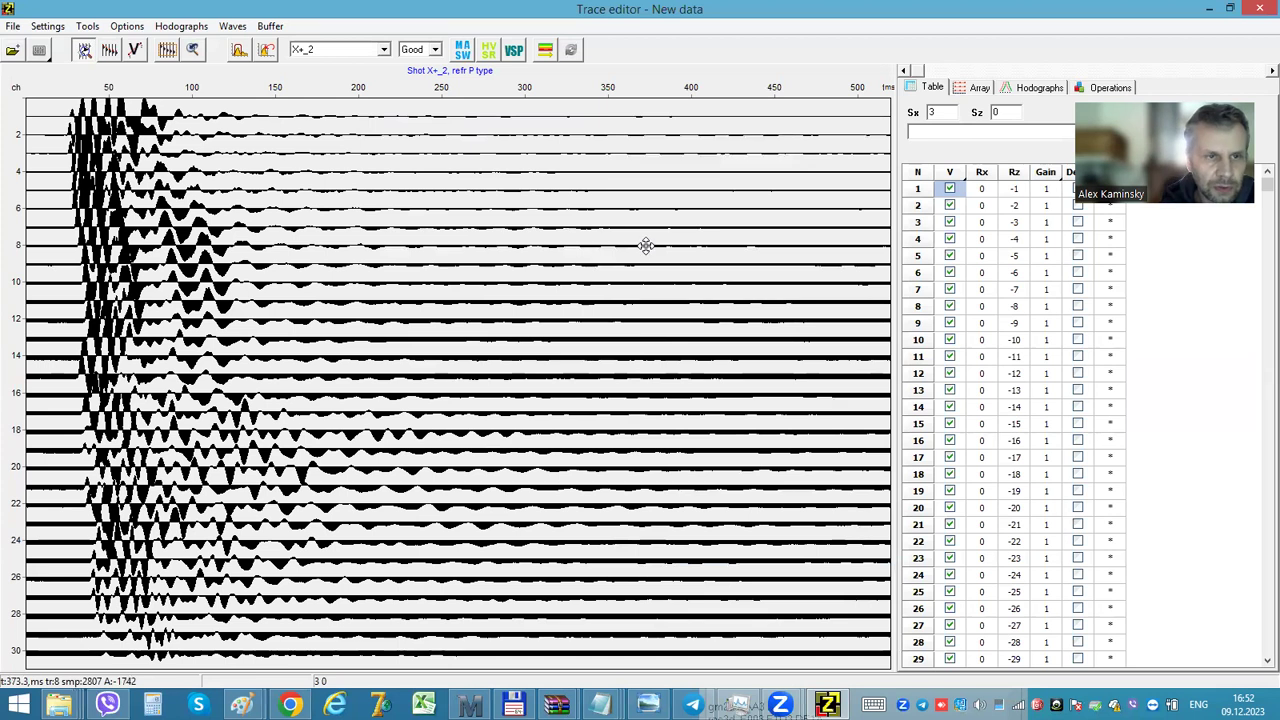
Step: Go through the X, Y and Z component shots to trig_1 and run Correct all zeros, accepting the loss of processed data
{"action": "scroll", "coordinate": [382, 50], "scroll_direction": "down", "scroll_amount": 1}
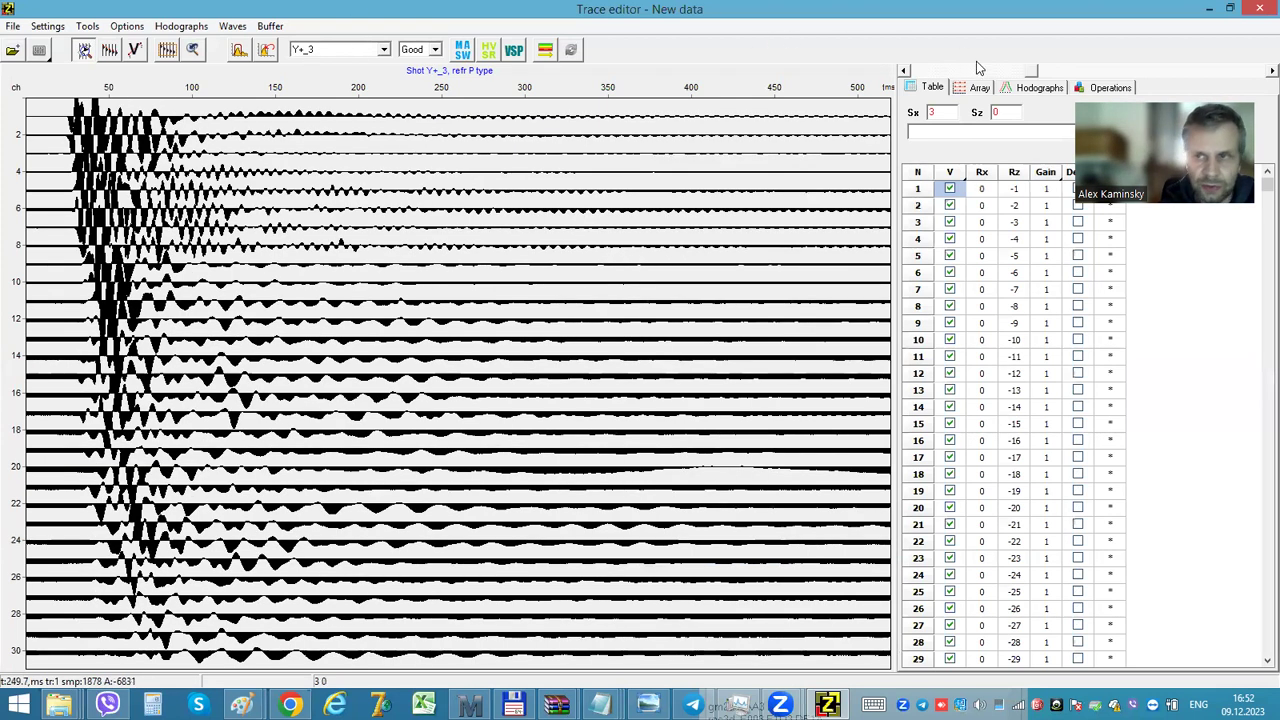
{"action": "left_click", "coordinate": [1072, 70]}
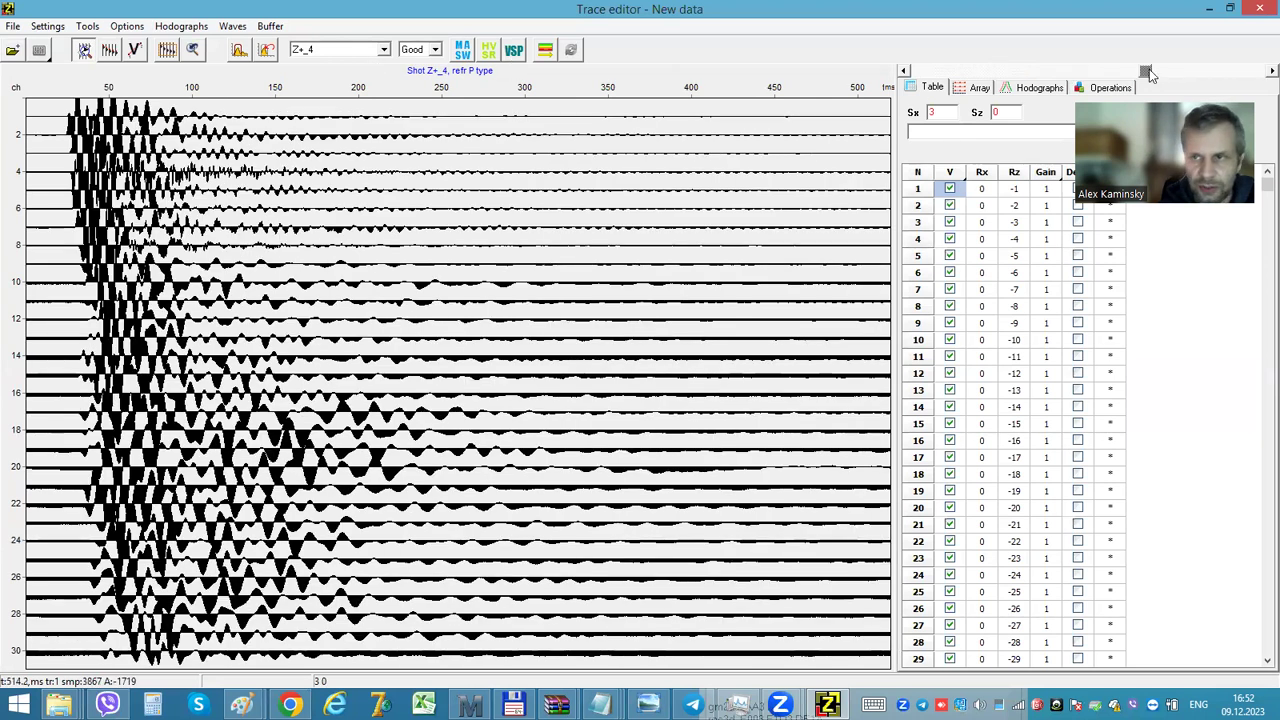
{"action": "left_click", "coordinate": [1194, 69]}
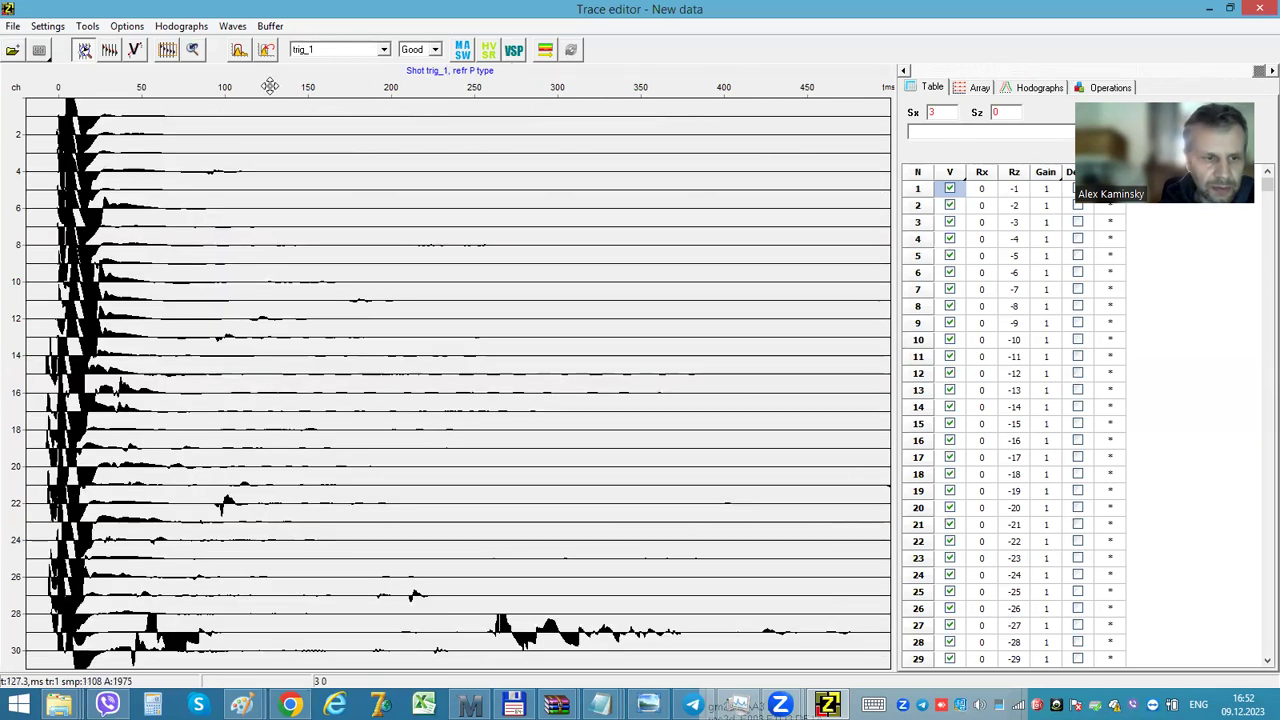
{"action": "left_click", "coordinate": [88, 25]}
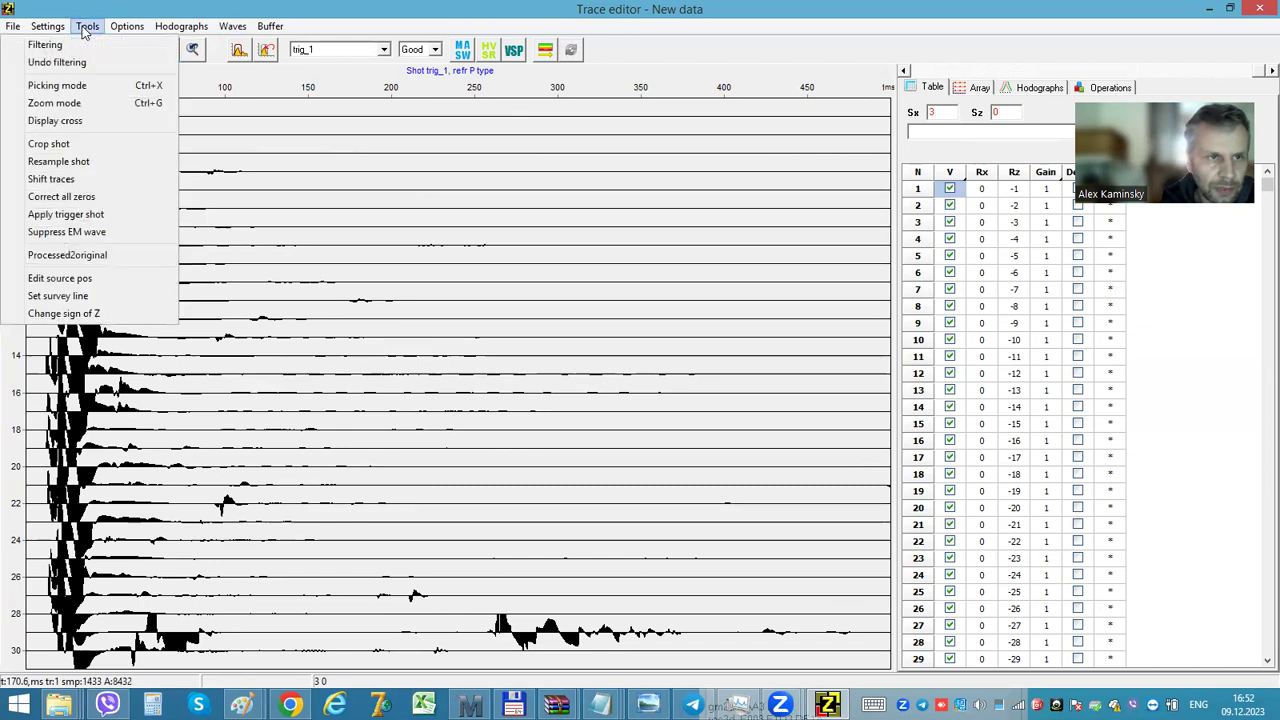
{"action": "left_click", "coordinate": [100, 197]}
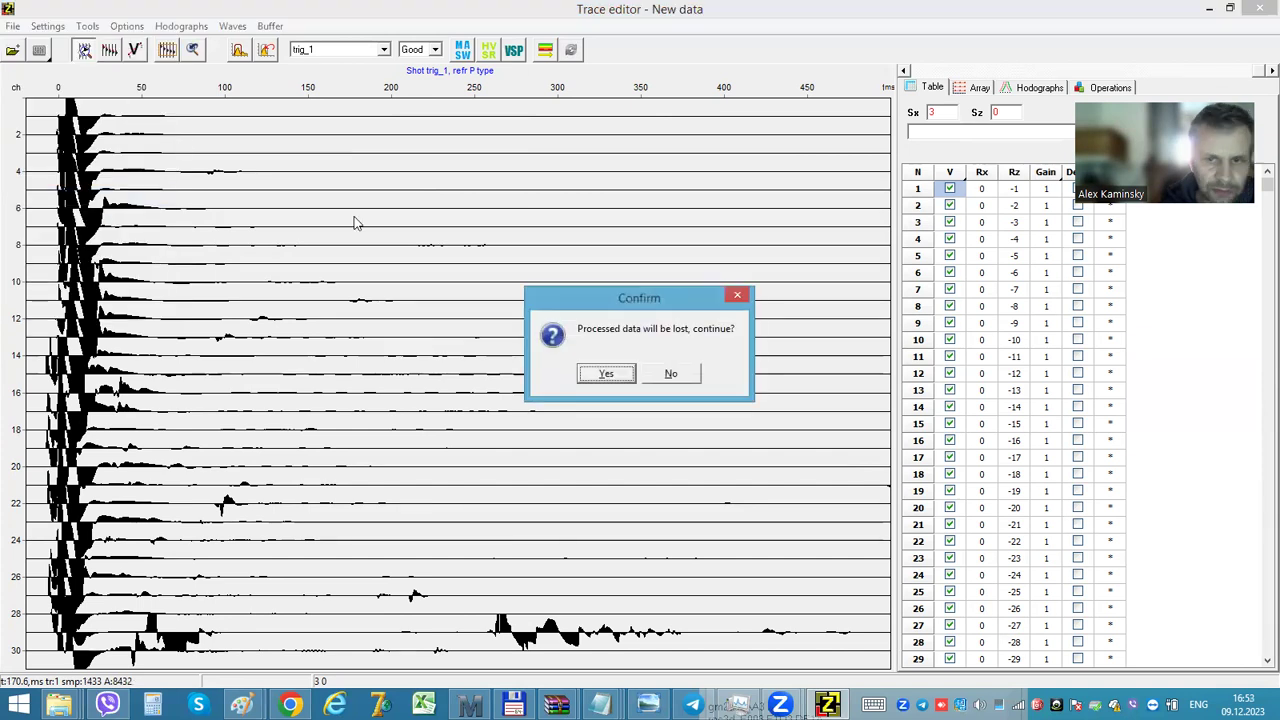
{"action": "left_click", "coordinate": [596, 370]}
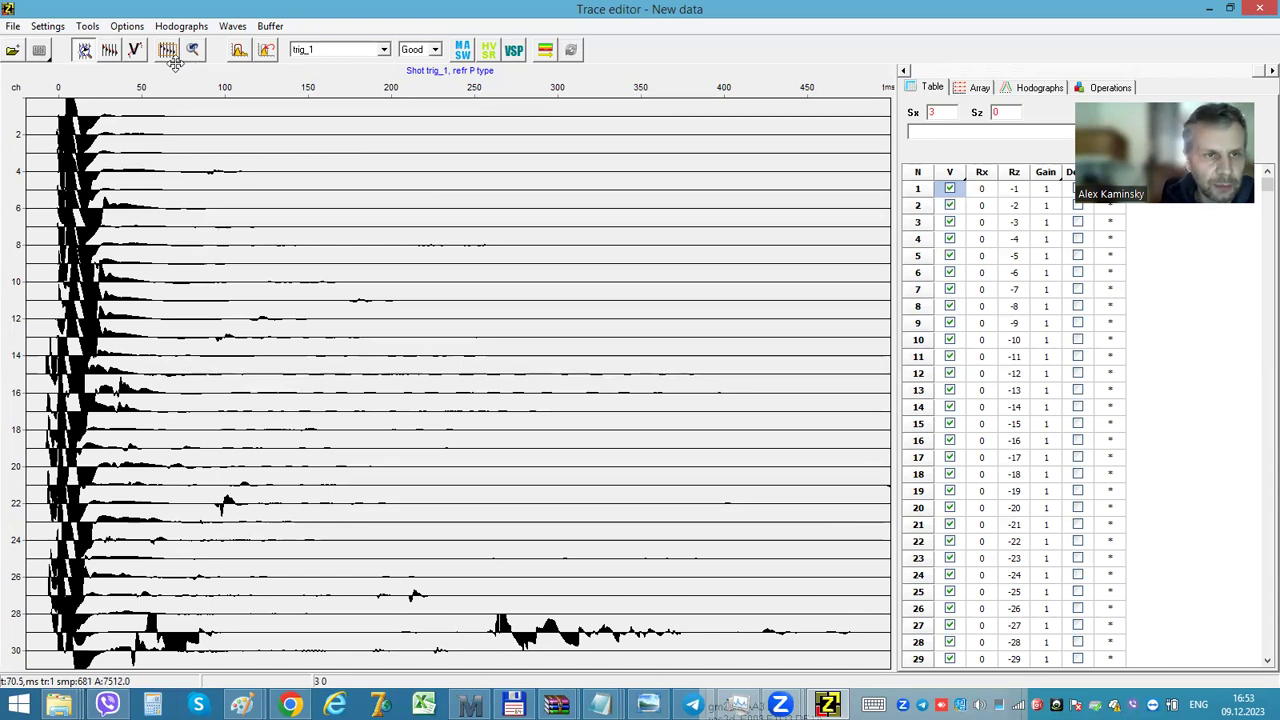
Step: Automatically pick the first arrivals on the trig_1 shot in picking mode
{"action": "left_click", "coordinate": [110, 52]}
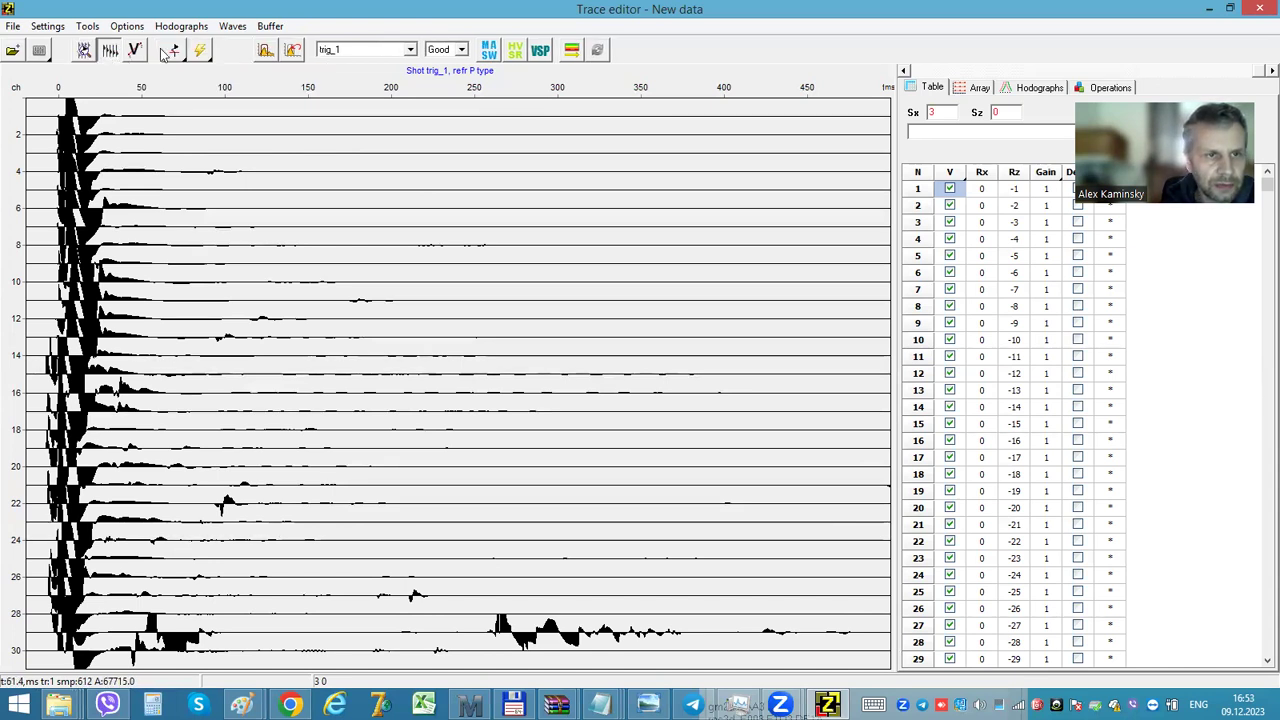
{"action": "left_click", "coordinate": [201, 52]}
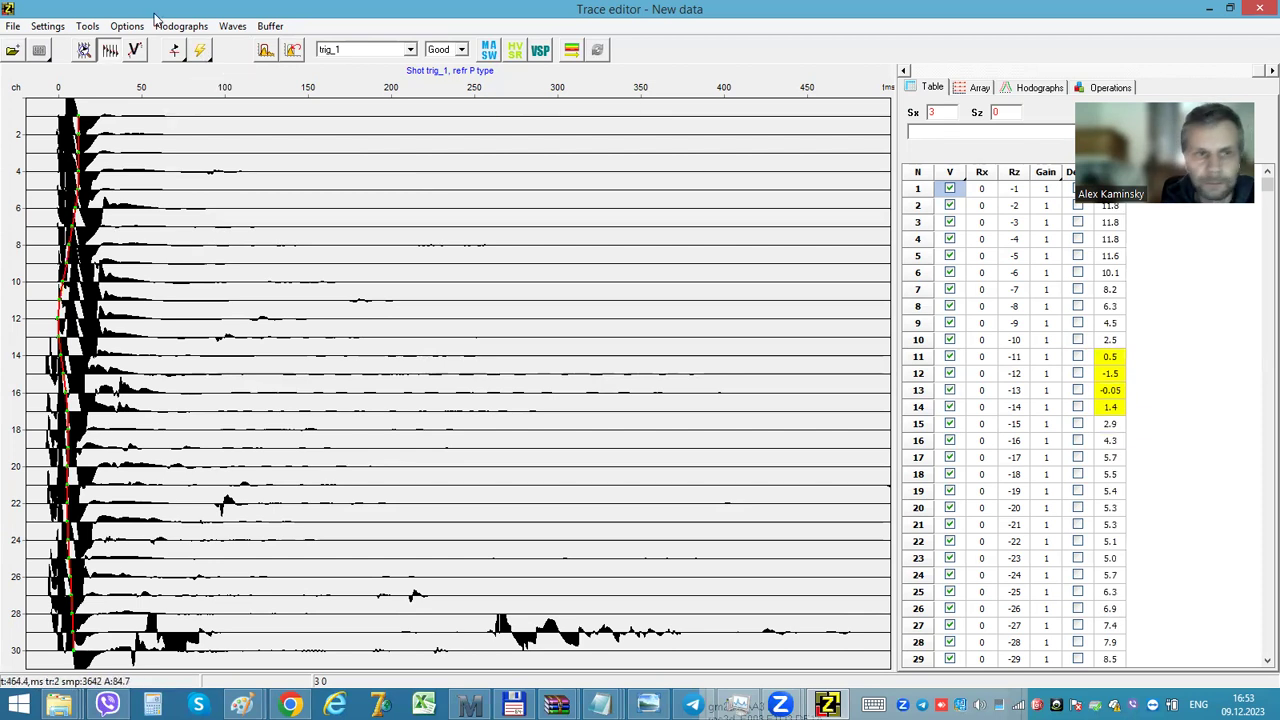
{"action": "left_click", "coordinate": [47, 26]}
{"action": "left_click", "coordinate": [58, 28]}
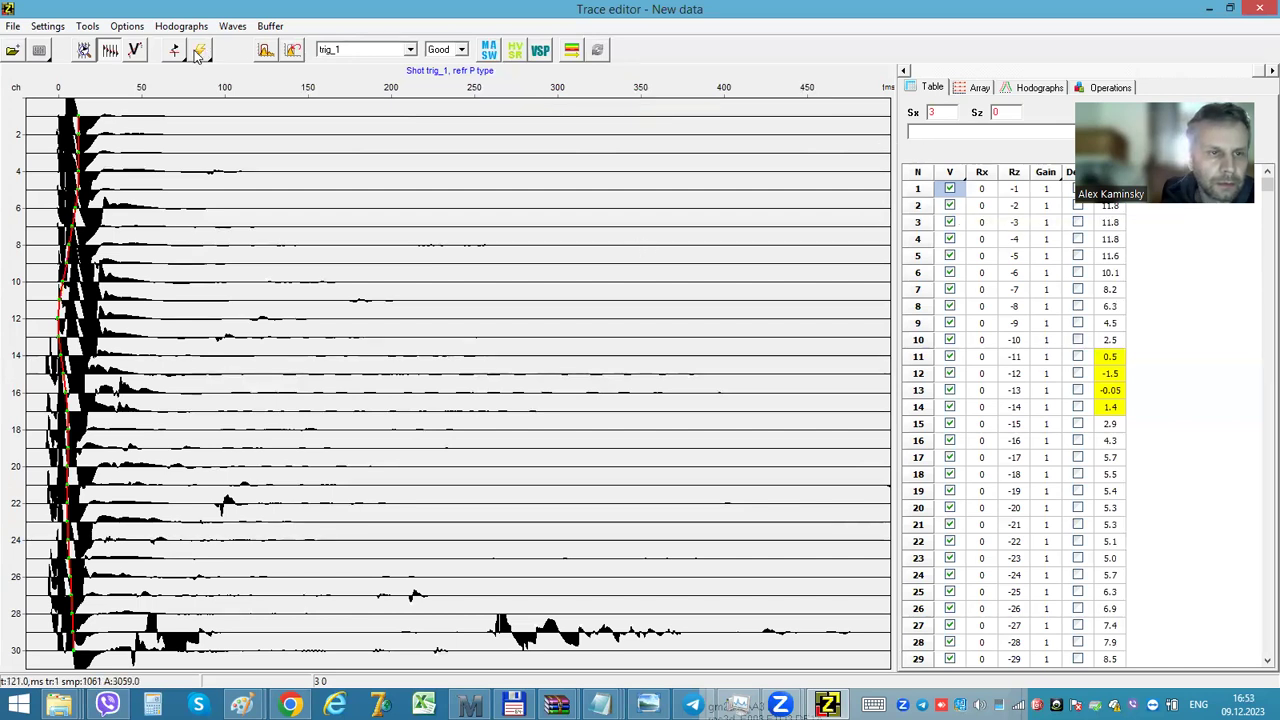
{"action": "left_click", "coordinate": [94, 30]}
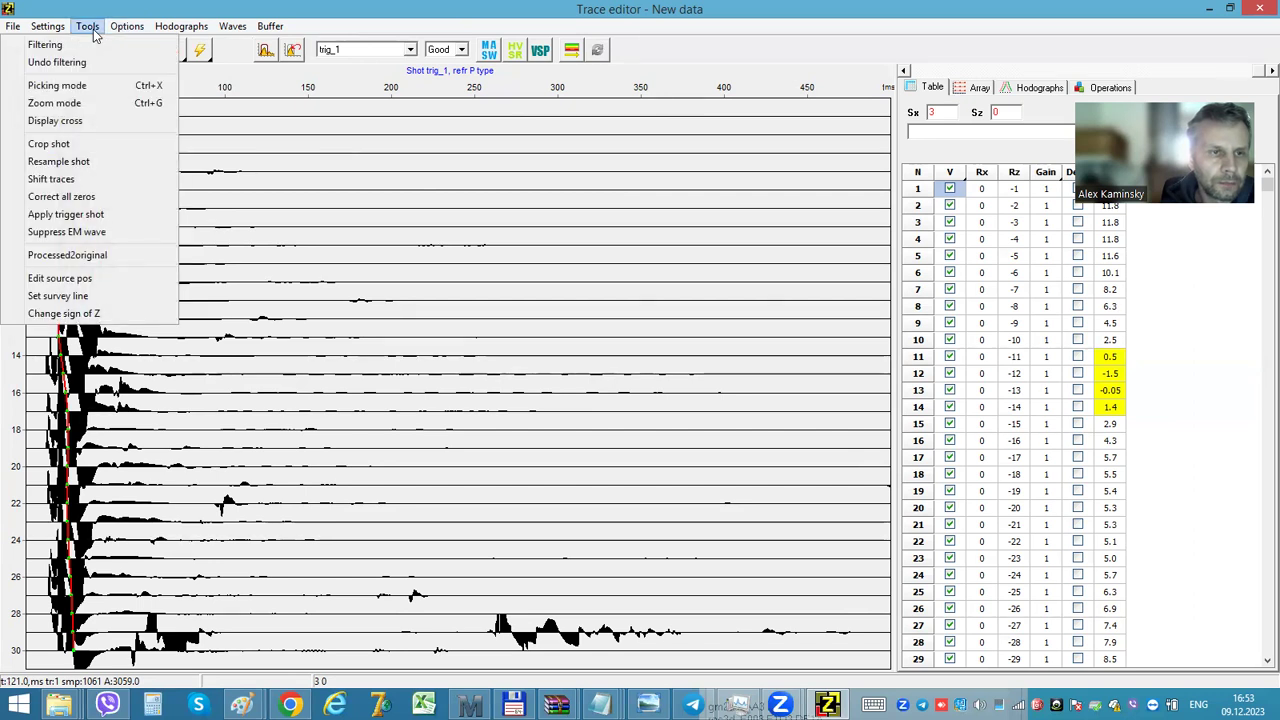
{"action": "mouse_move", "coordinate": [113, 29]}
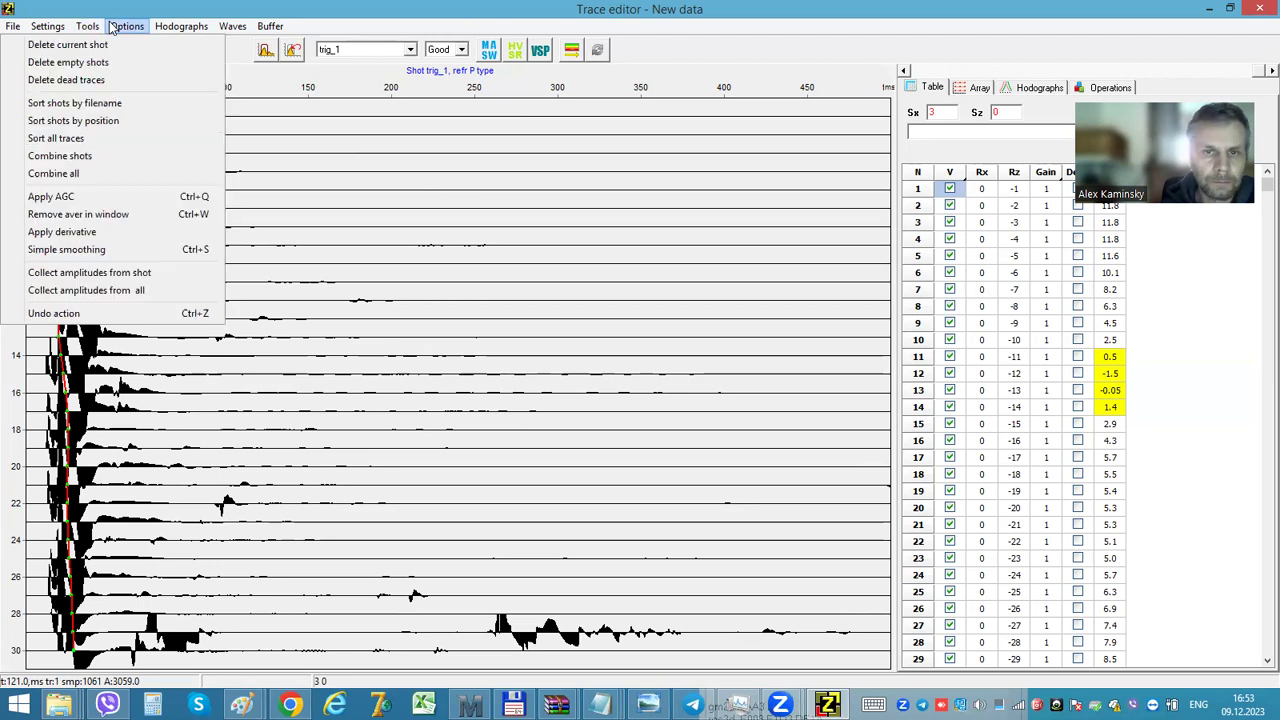
{"action": "left_click", "coordinate": [162, 6]}
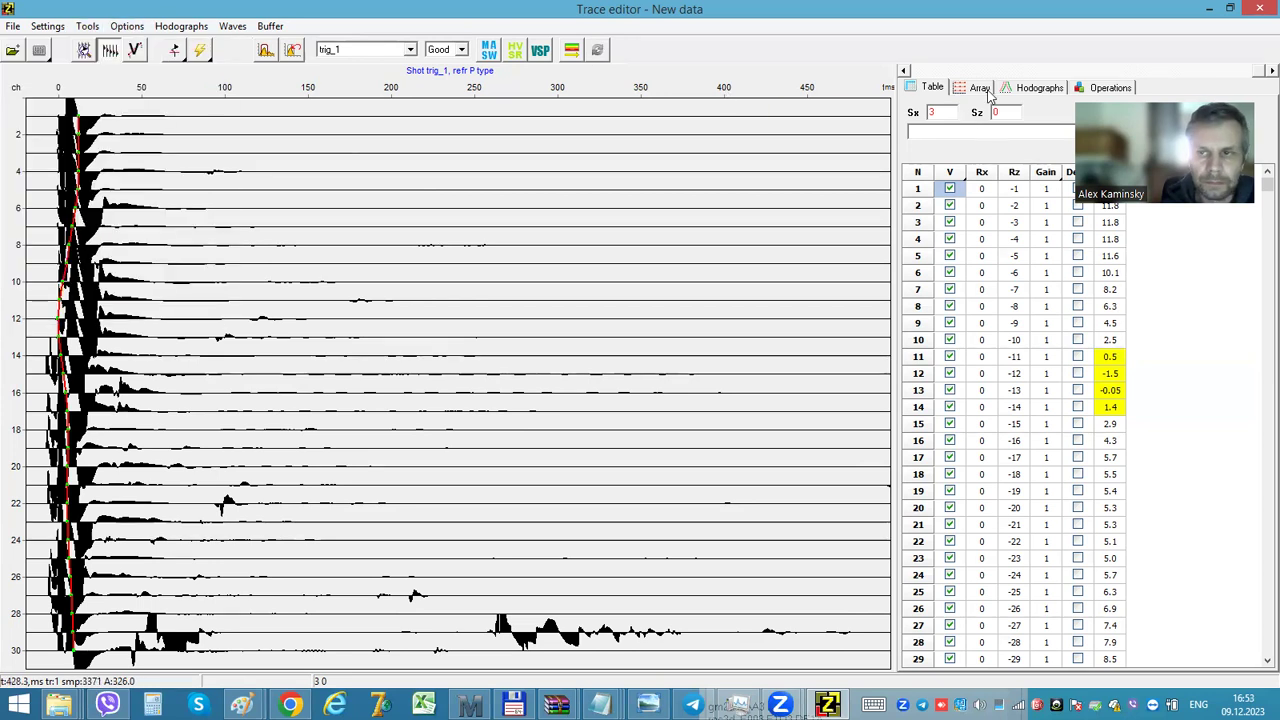
Step: Show the hodographs, apply a time offset of 0, and automatically pick the trig_1 first arrivals again
{"action": "left_click", "coordinate": [1036, 88]}
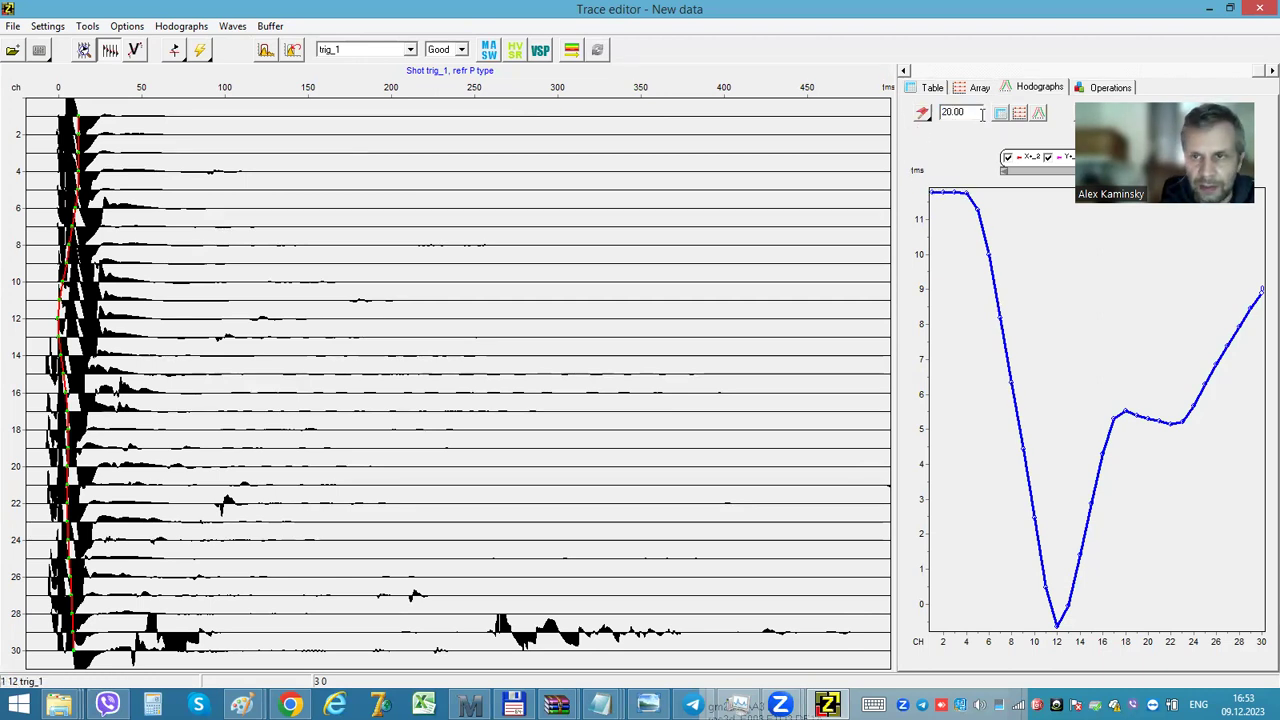
{"action": "left_click", "coordinate": [929, 114]}
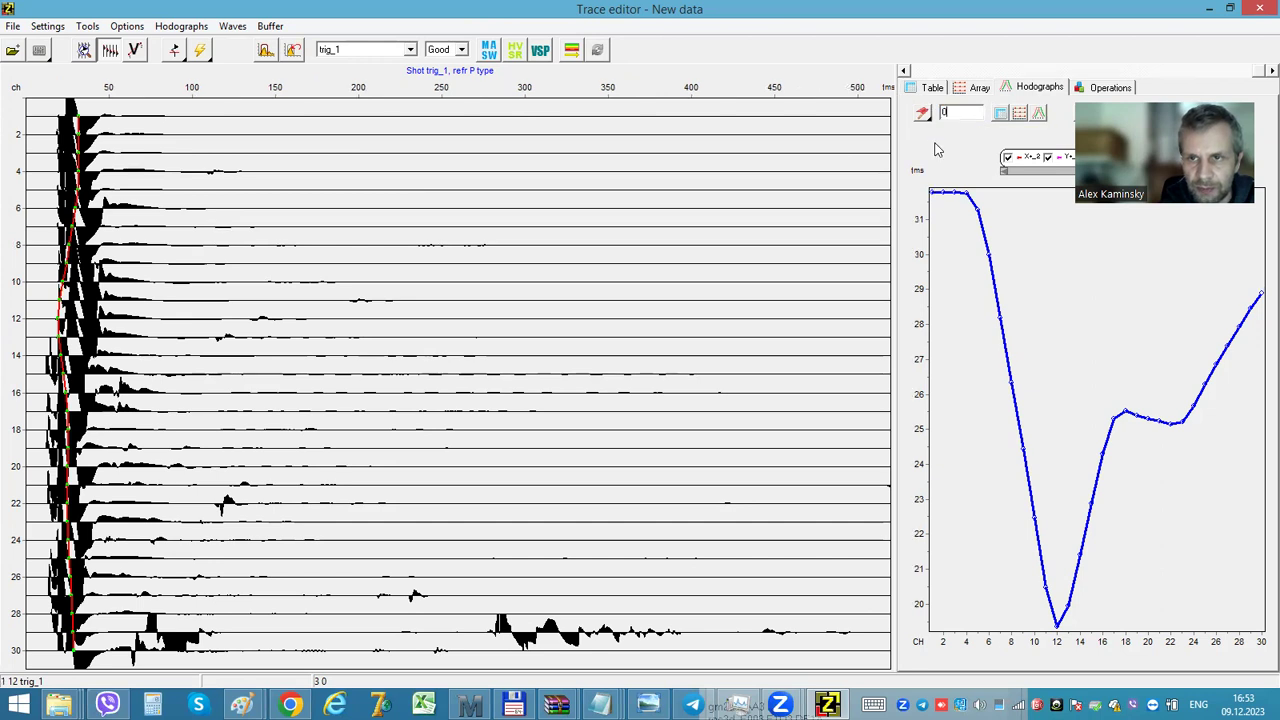
{"action": "left_click", "coordinate": [201, 51]}
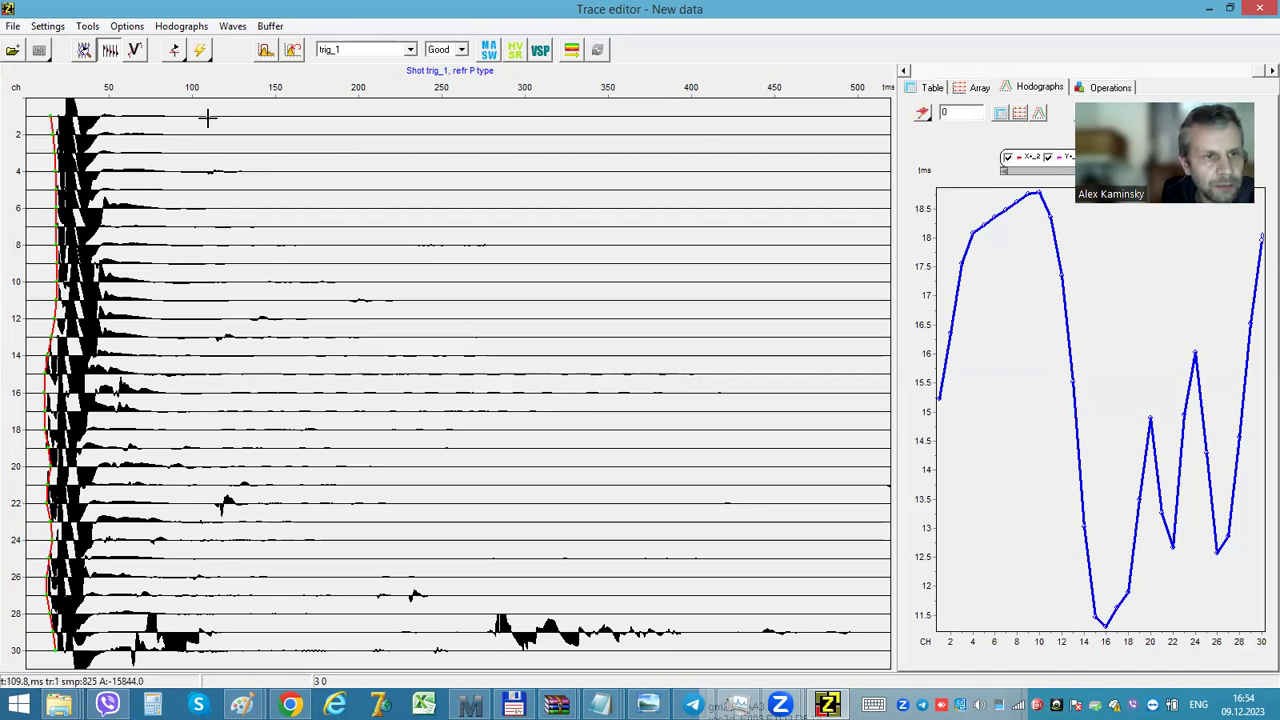
Step: Check the trig_1 picks up close and move the first-arrival pick of channel 1 to about 17.4 ms
{"action": "left_click", "coordinate": [88, 53]}
{"action": "left_click_drag", "start_coordinate": [39, 163], "coordinate": [205, 655]}
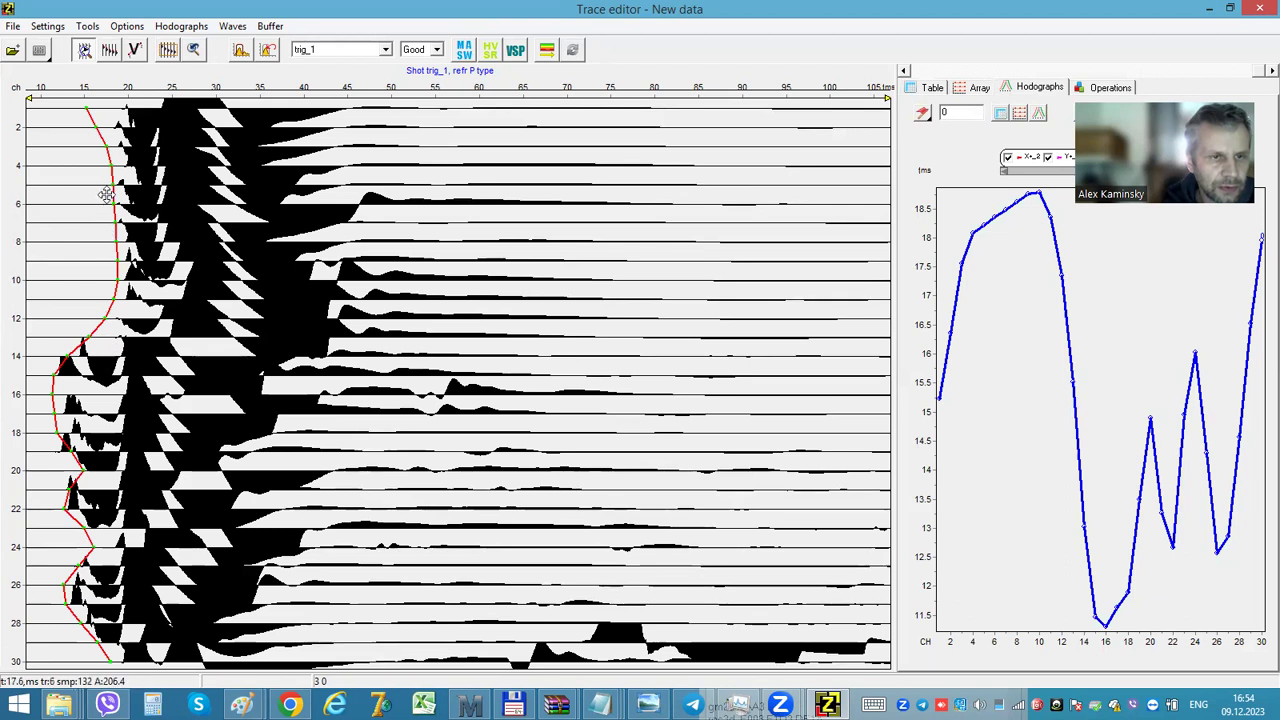
{"action": "scroll", "coordinate": [97, 233], "scroll_direction": "up", "scroll_amount": 1}
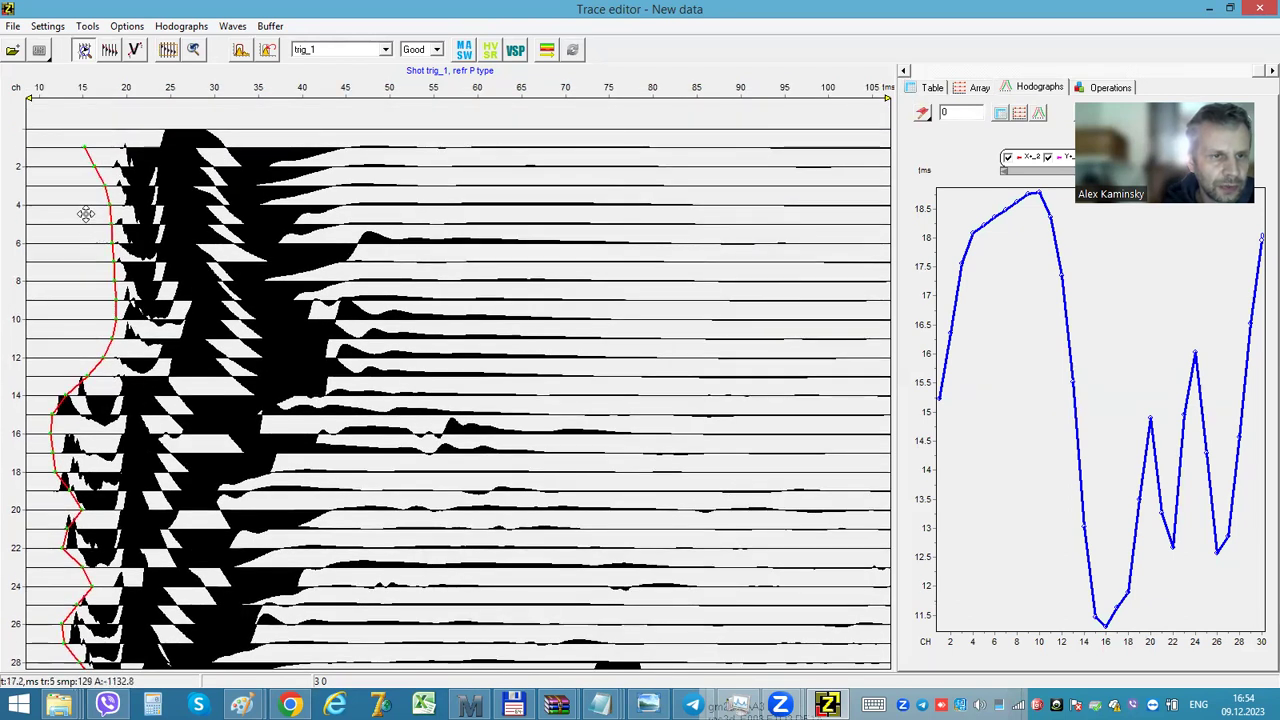
{"action": "left_click_drag", "start_coordinate": [86, 213], "coordinate": [40, 165]}
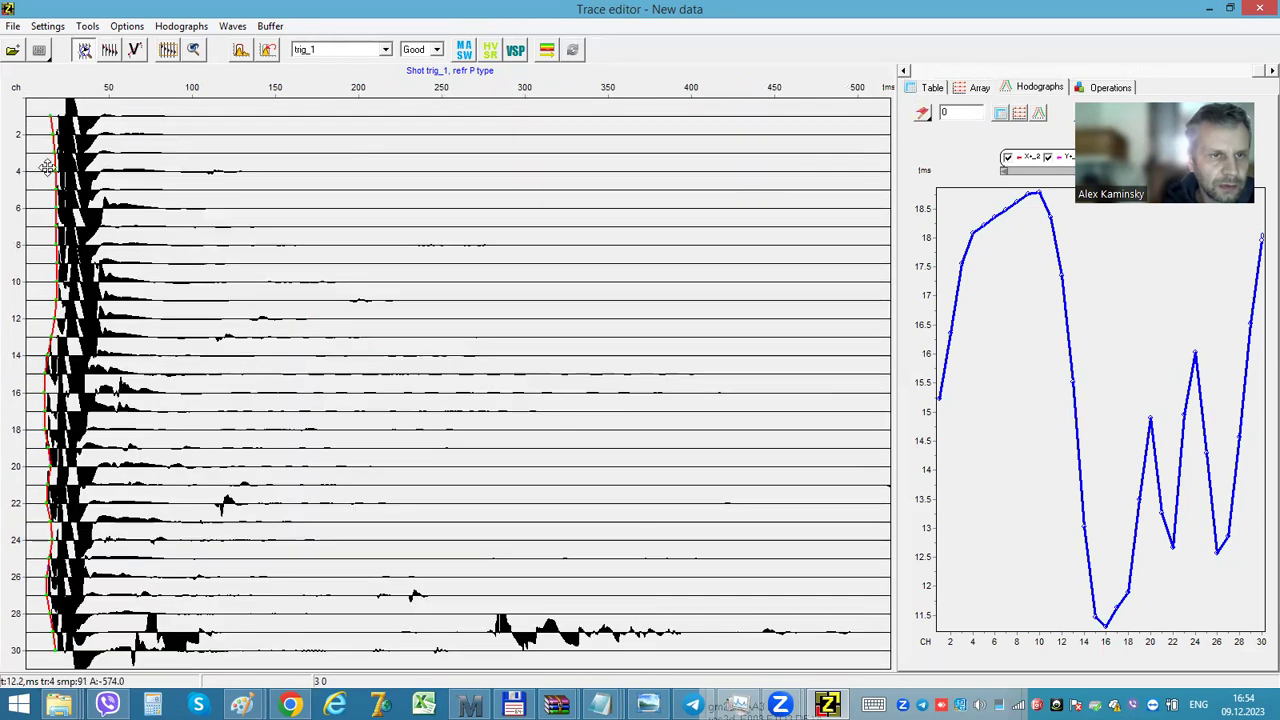
{"action": "left_click", "coordinate": [170, 51]}
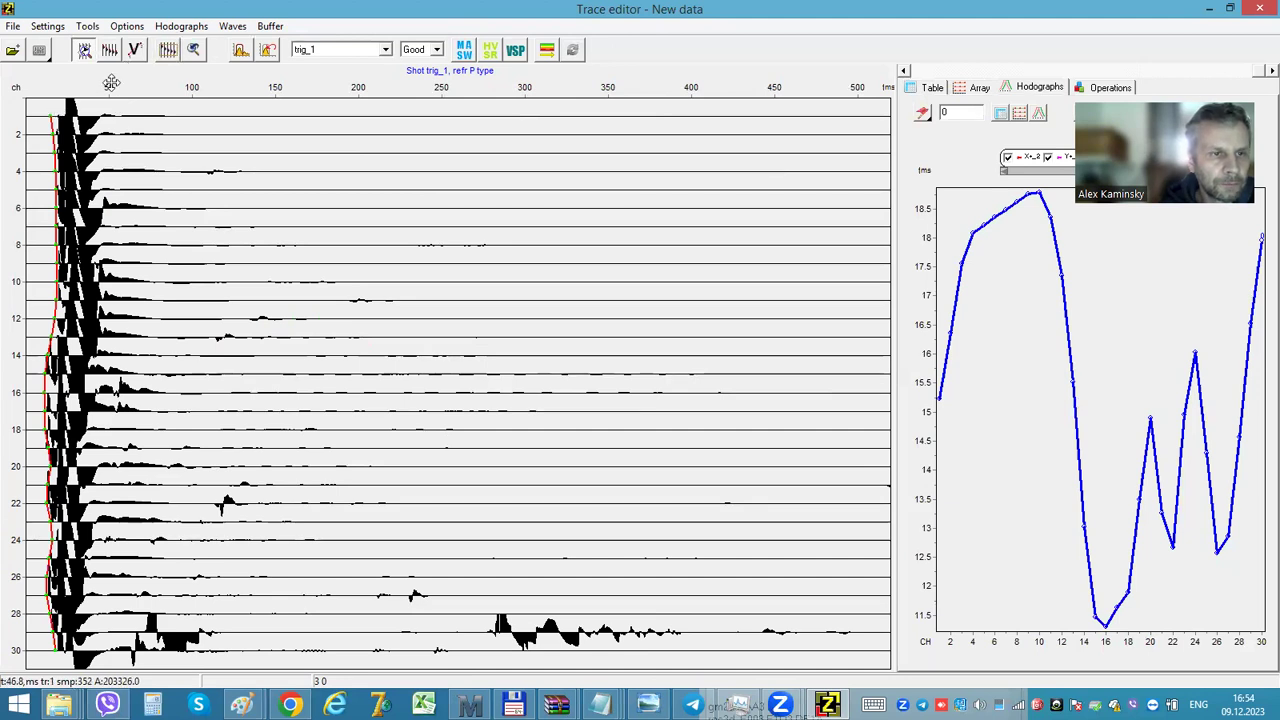
{"action": "left_click", "coordinate": [109, 52]}
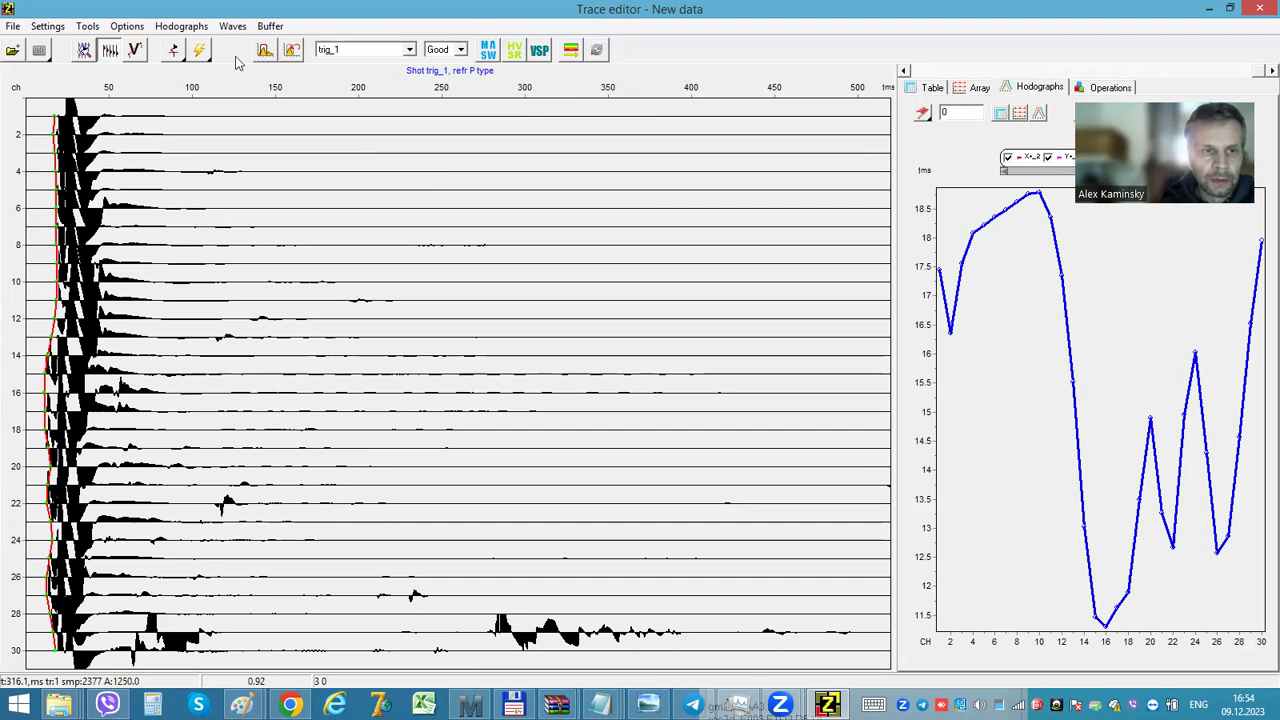
Step: Turn off Post-smooth, re-pick the trig_1 first arrivals automatically, and correct channels 1 and 2 to about 17.4 and 17.9 ms
{"action": "left_click", "coordinate": [199, 48]}
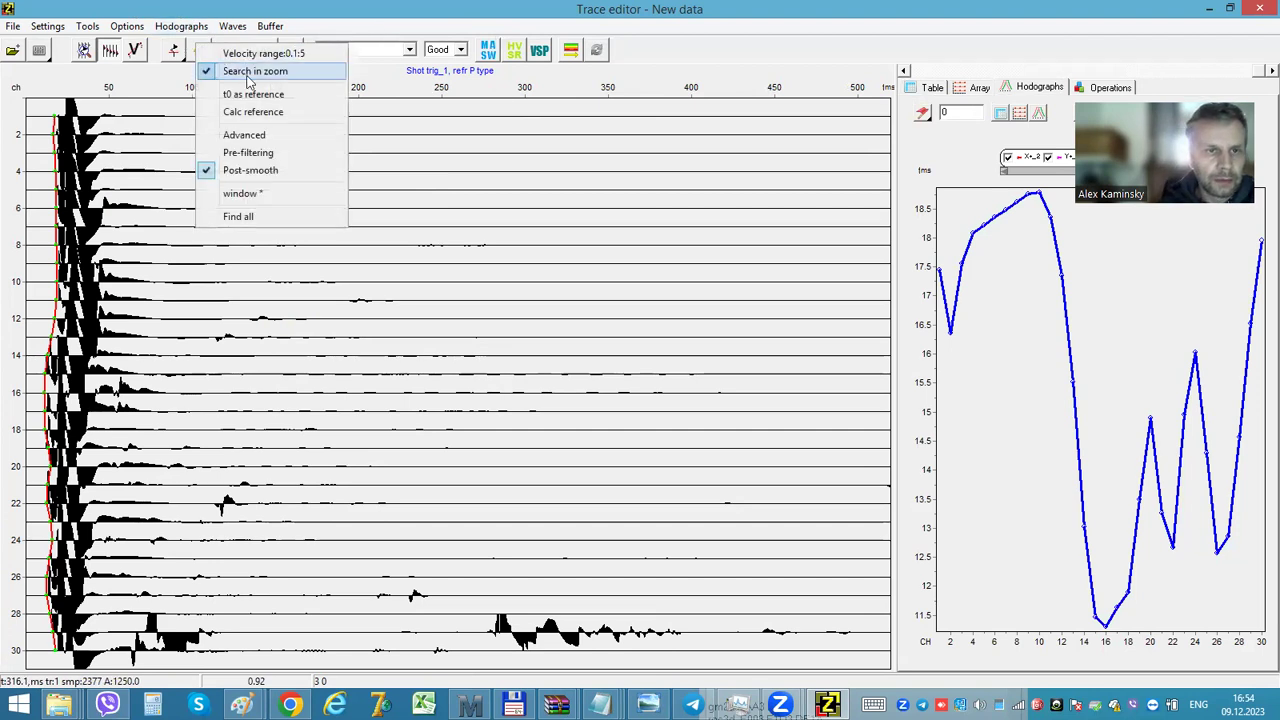
{"action": "left_click", "coordinate": [240, 170]}
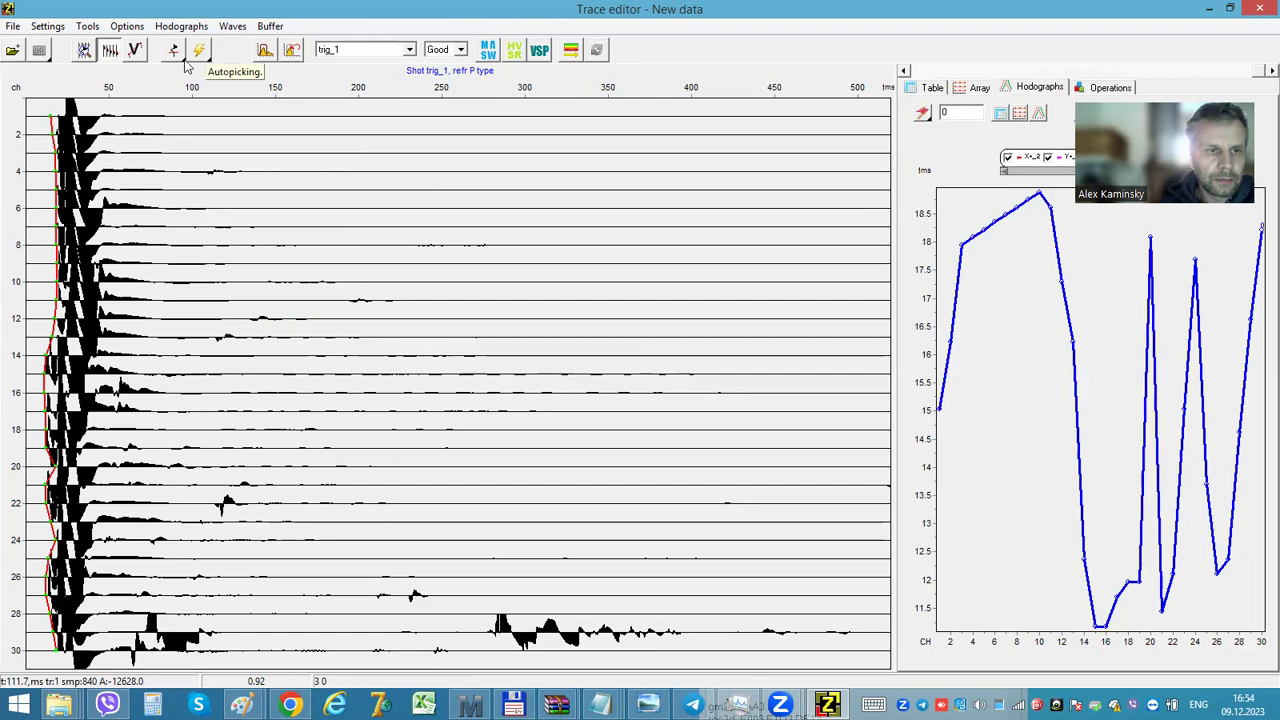
{"action": "left_click", "coordinate": [55, 117]}
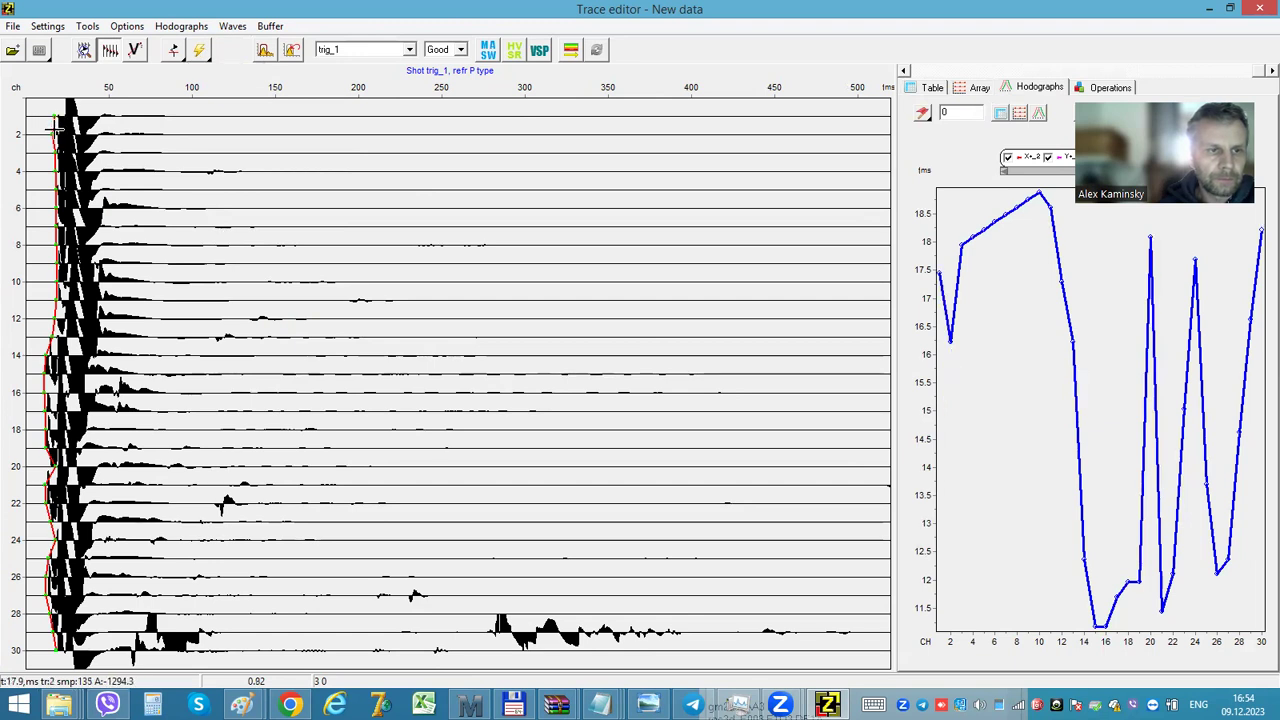
{"action": "left_click", "coordinate": [56, 133]}
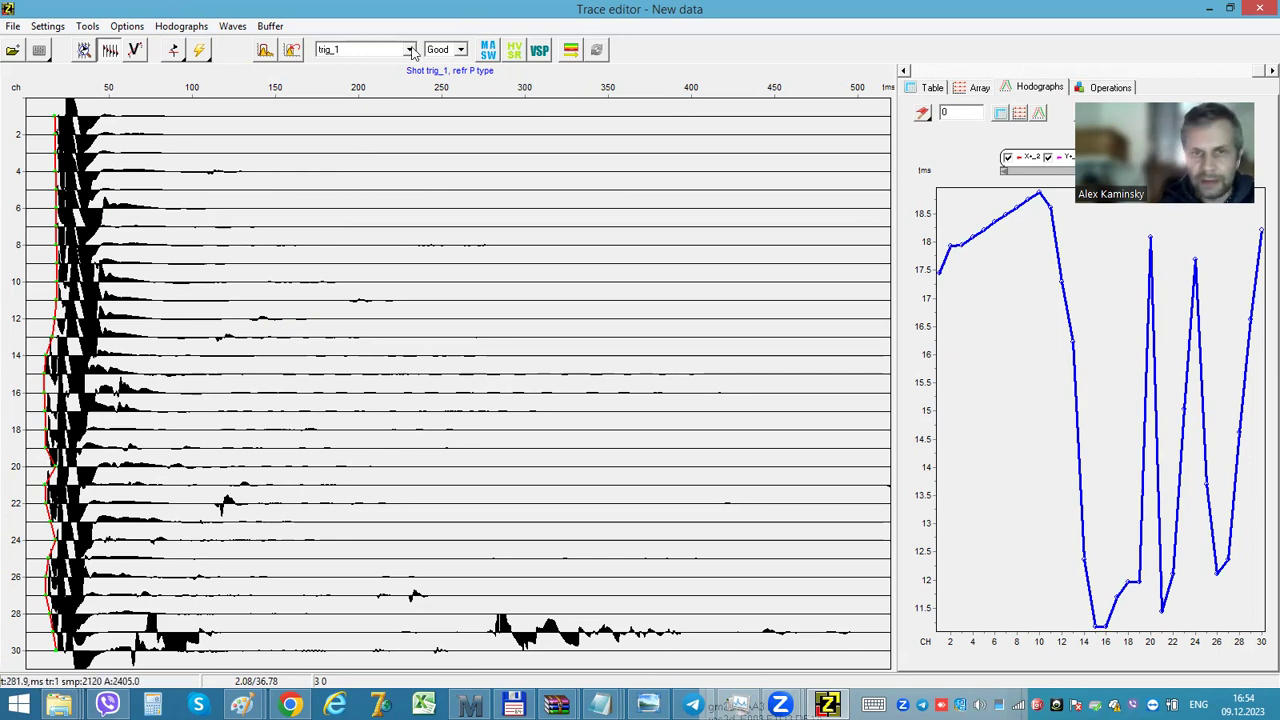
Step: Apply trig_1 as the trigger shot to correct the records' zero times, and delete the trig_1 shot
{"action": "left_click", "coordinate": [203, 29]}
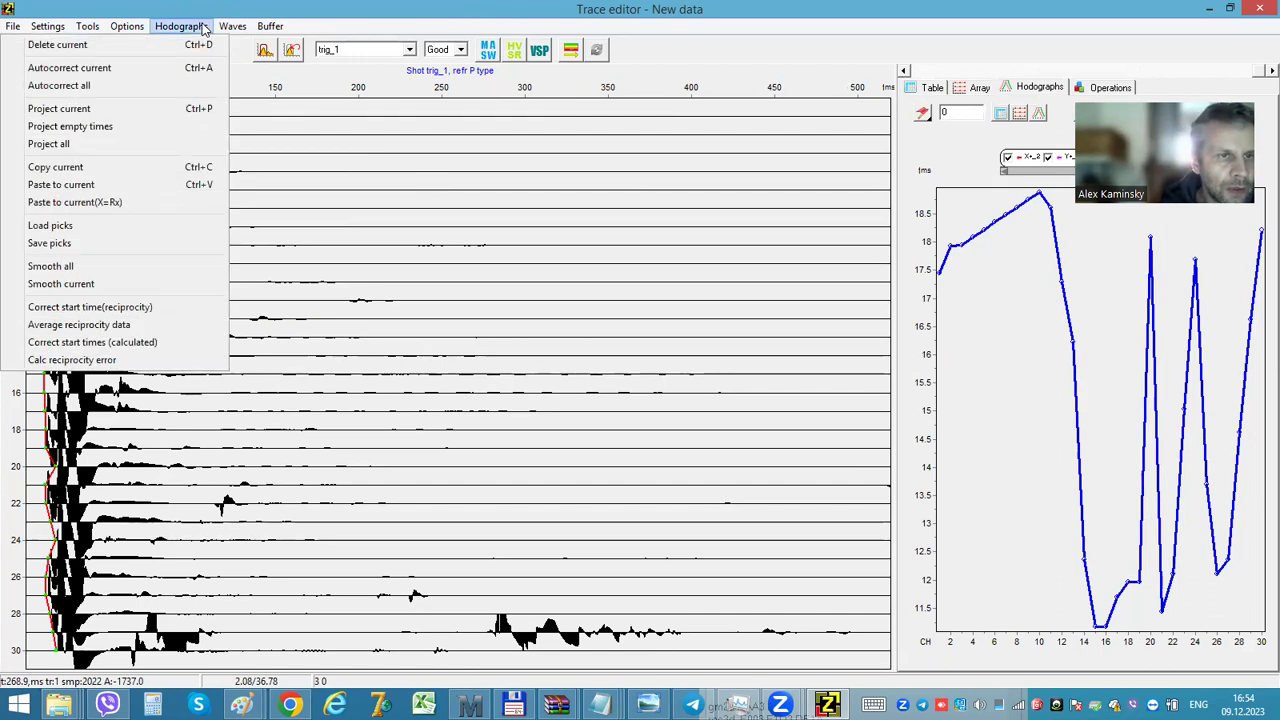
{"action": "mouse_move", "coordinate": [86, 27]}
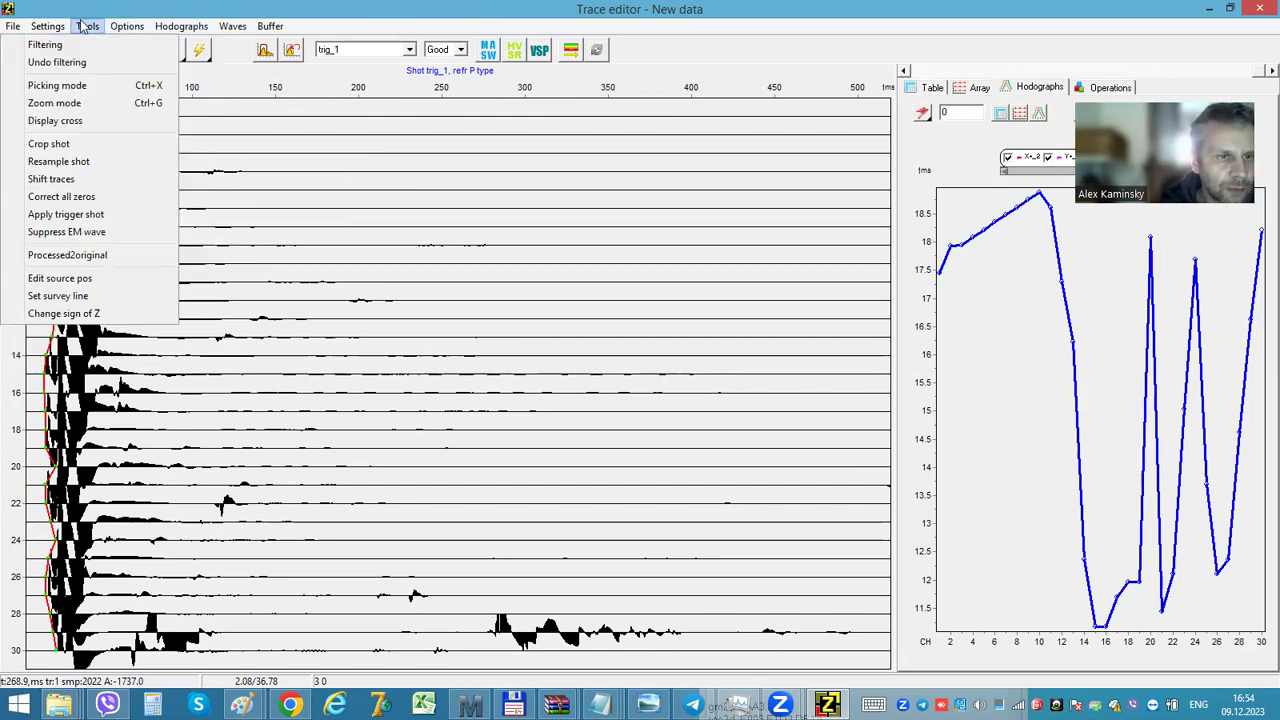
{"action": "left_click", "coordinate": [78, 218]}
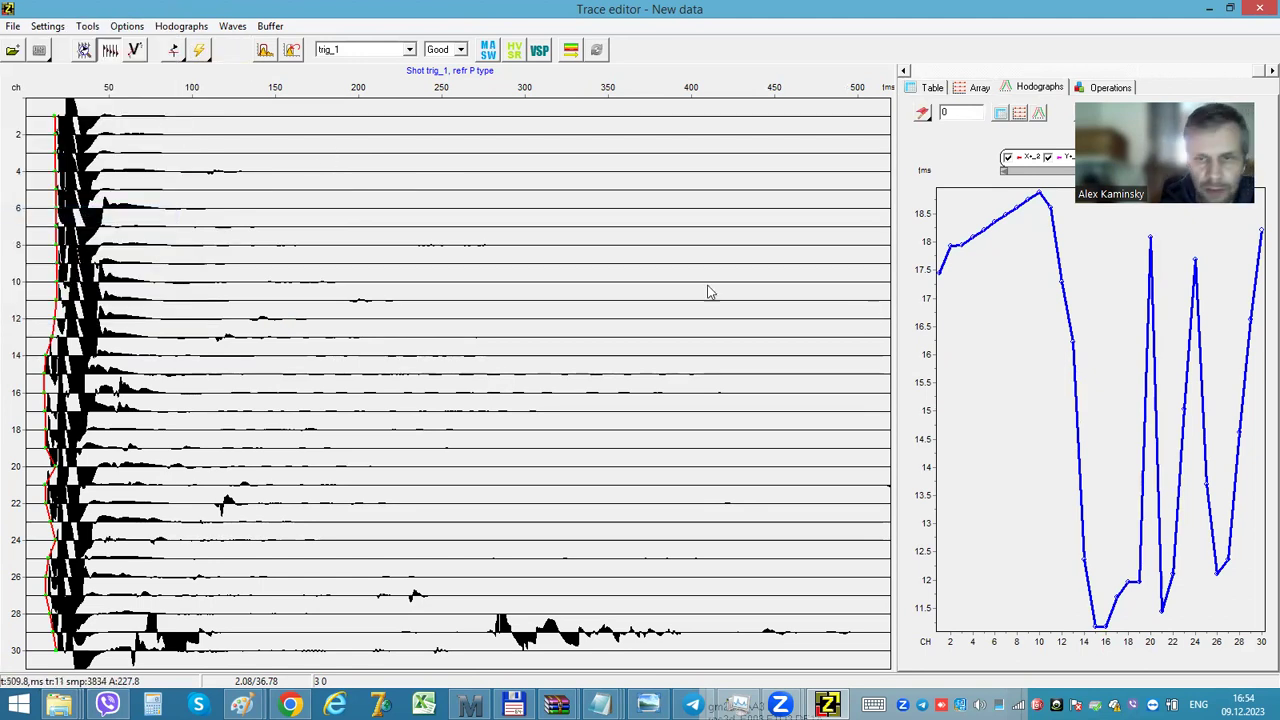
{"action": "left_click", "coordinate": [185, 28]}
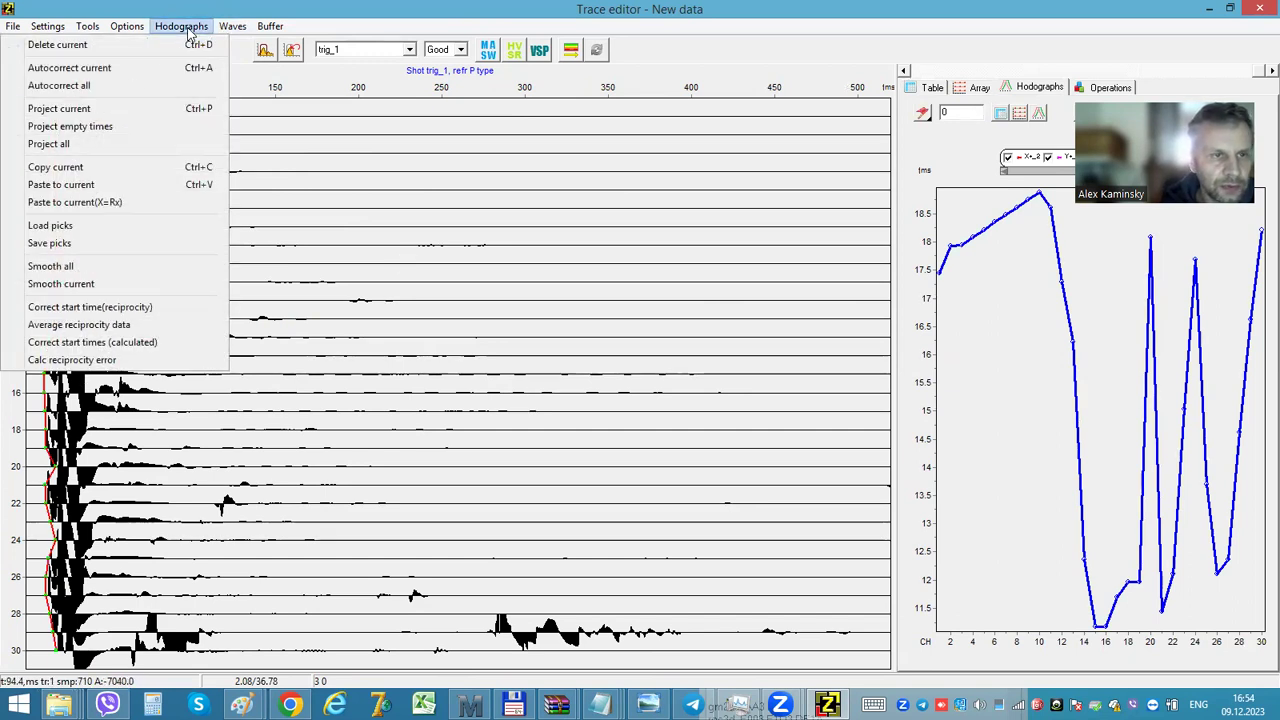
{"action": "mouse_move", "coordinate": [127, 27]}
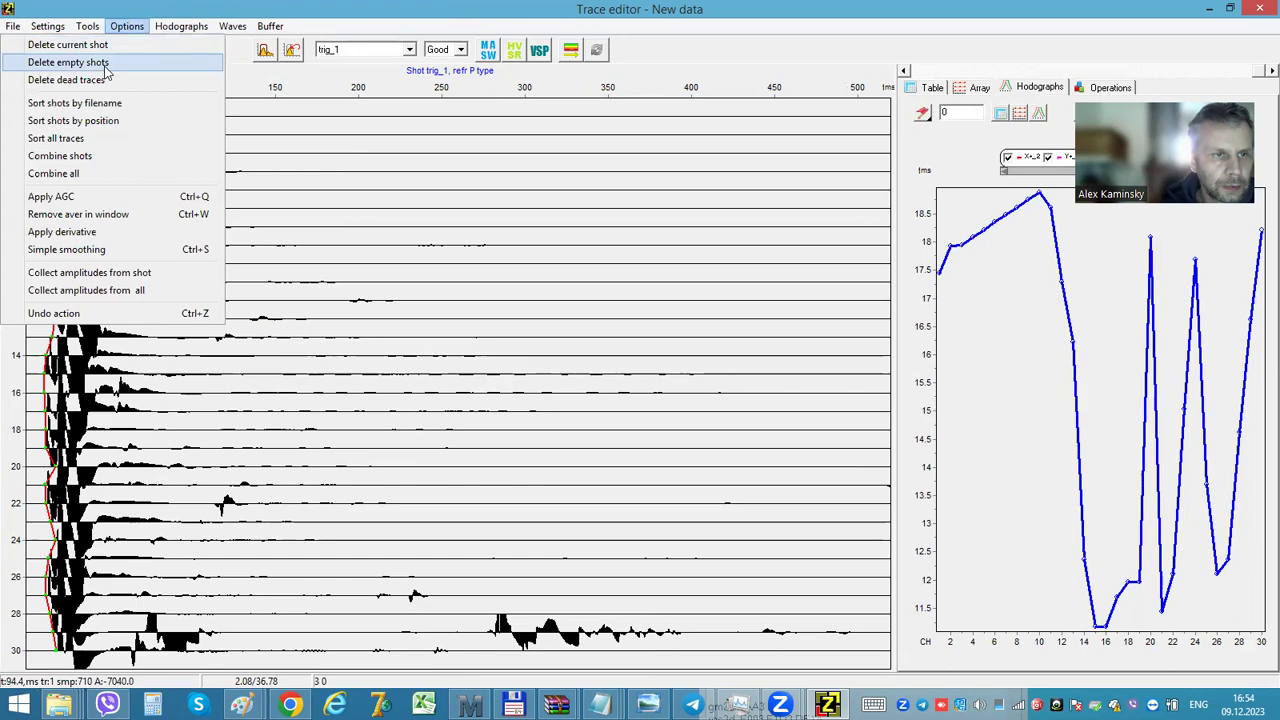
{"action": "left_click", "coordinate": [105, 45]}
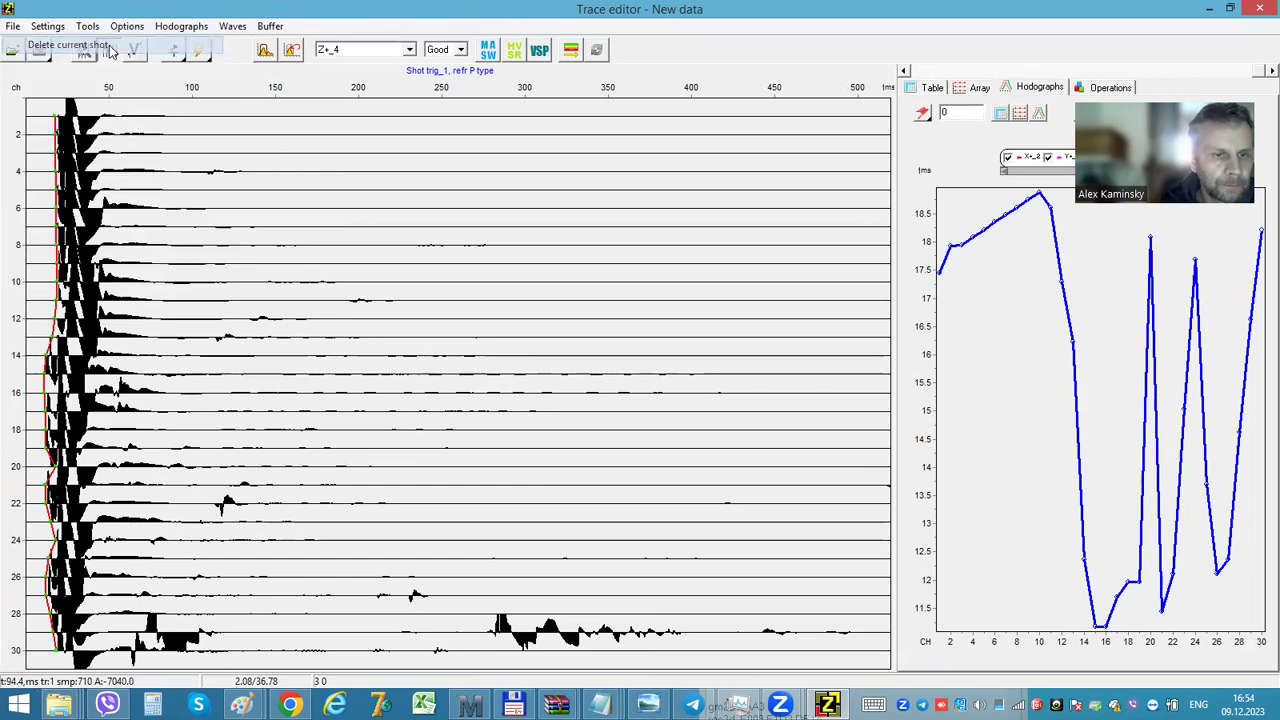
Step: Go through the component shots from X+_2 to Z+_4 and automatically pick the Z+_4 first arrivals
{"action": "left_click", "coordinate": [905, 72]}
{"action": "left_click", "coordinate": [905, 72]}
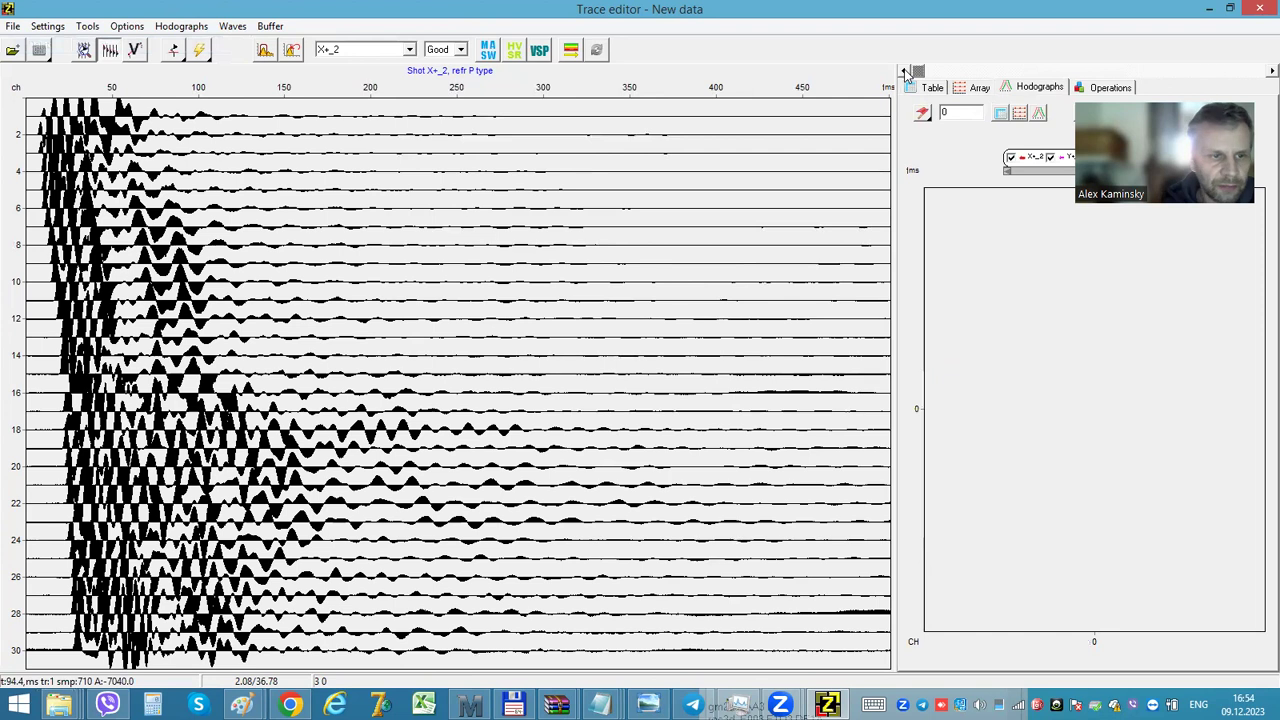
{"action": "left_click", "coordinate": [1258, 73]}
{"action": "left_click", "coordinate": [1258, 73]}
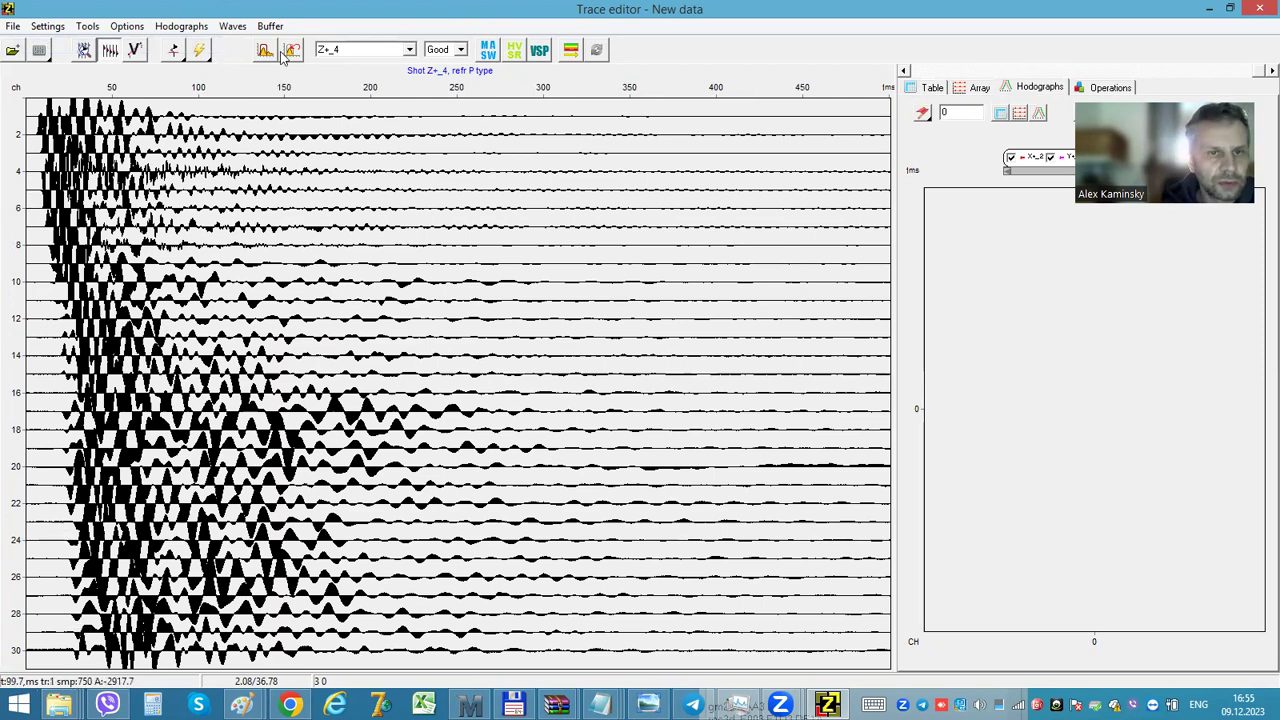
{"action": "left_click", "coordinate": [199, 51]}
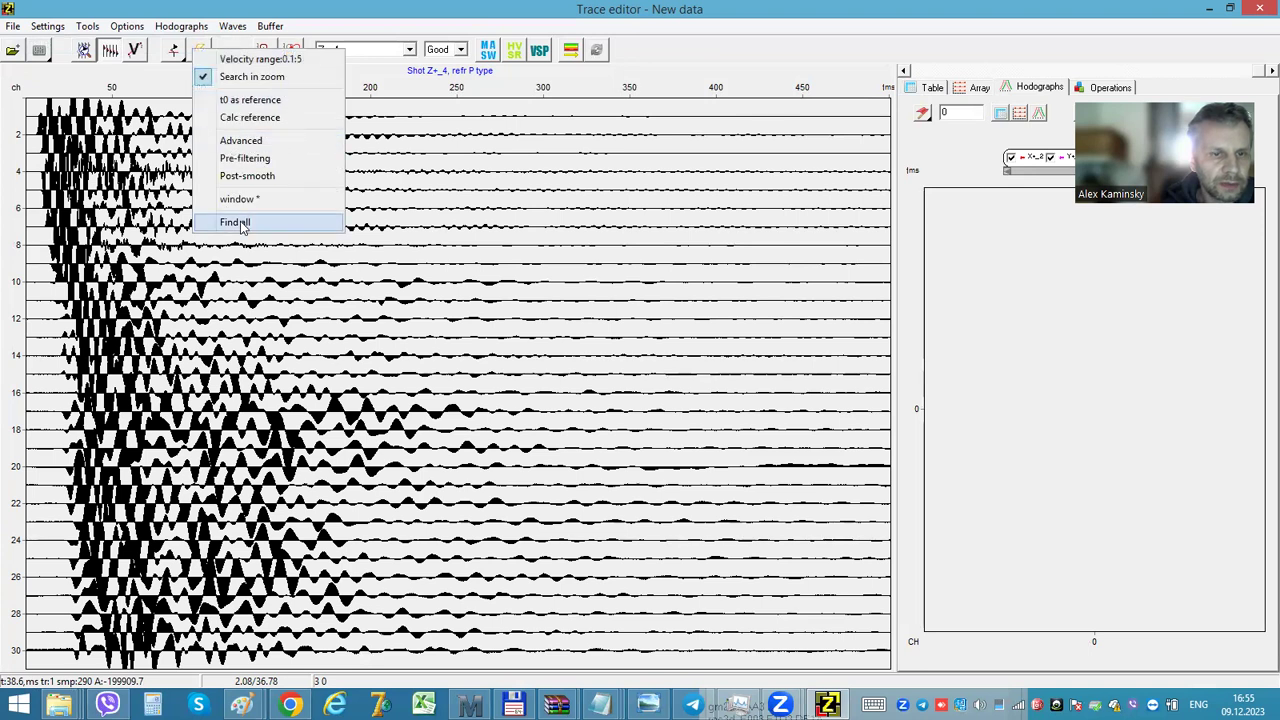
{"action": "left_click", "coordinate": [203, 49]}
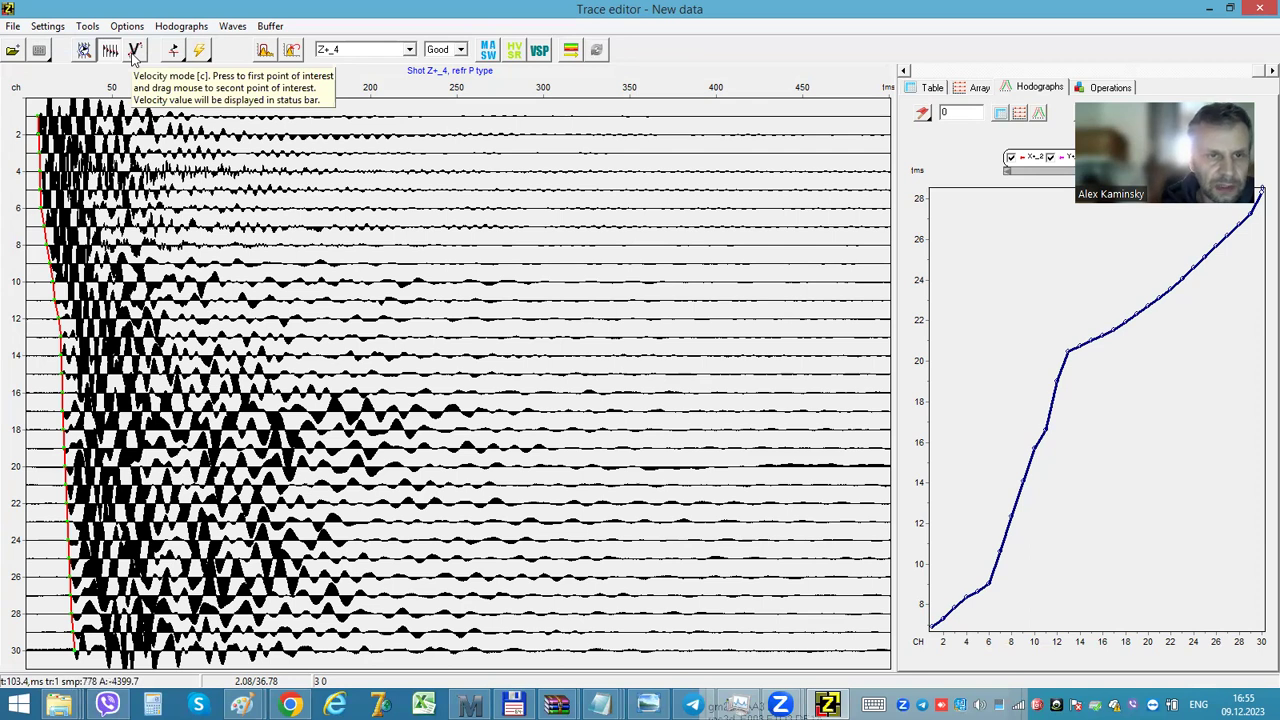
Step: Run a VSP inversion of the Z+_4 picks to examine the Vp profile over depth, and close it
{"action": "left_click", "coordinate": [540, 50]}
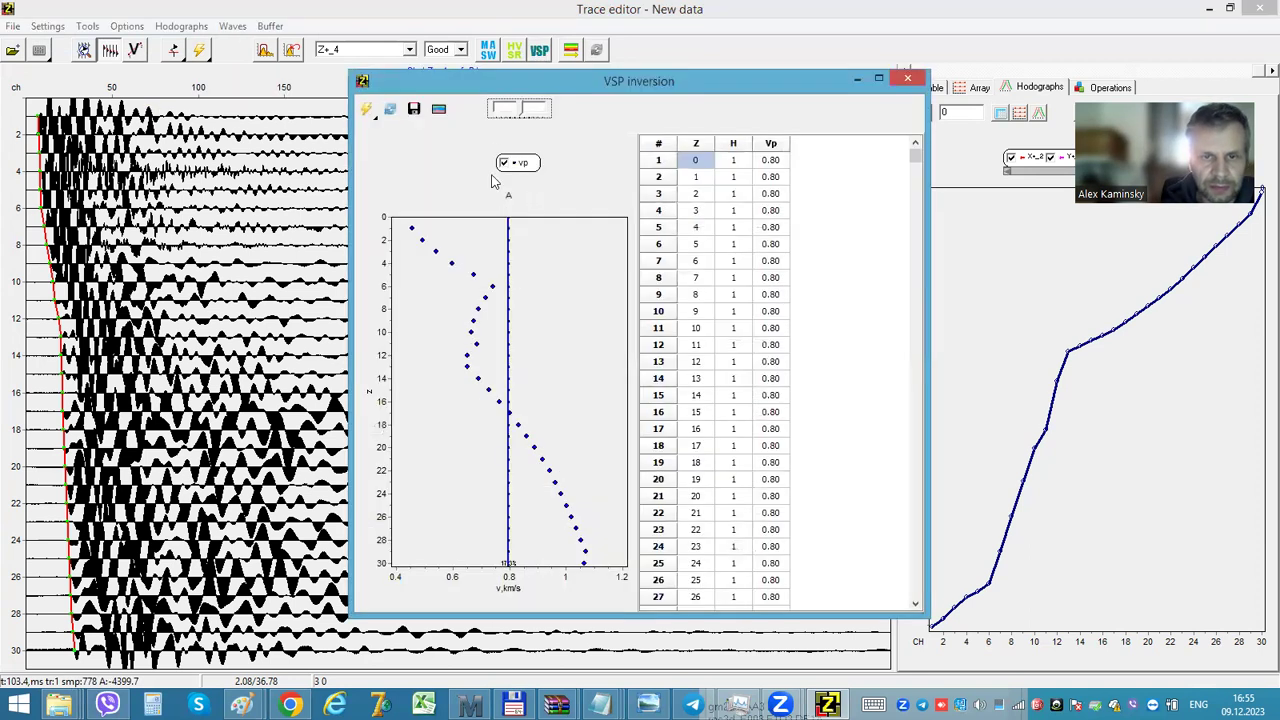
{"action": "left_click", "coordinate": [368, 109]}
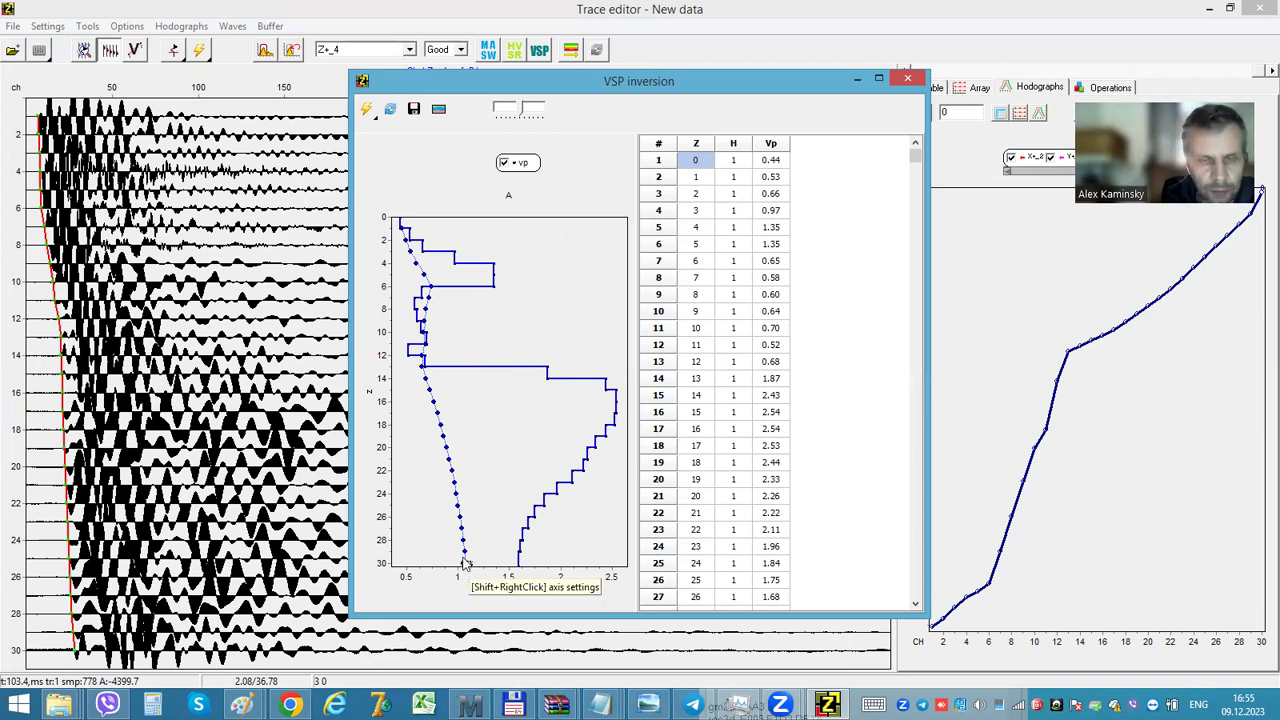
{"action": "left_click", "coordinate": [905, 80]}
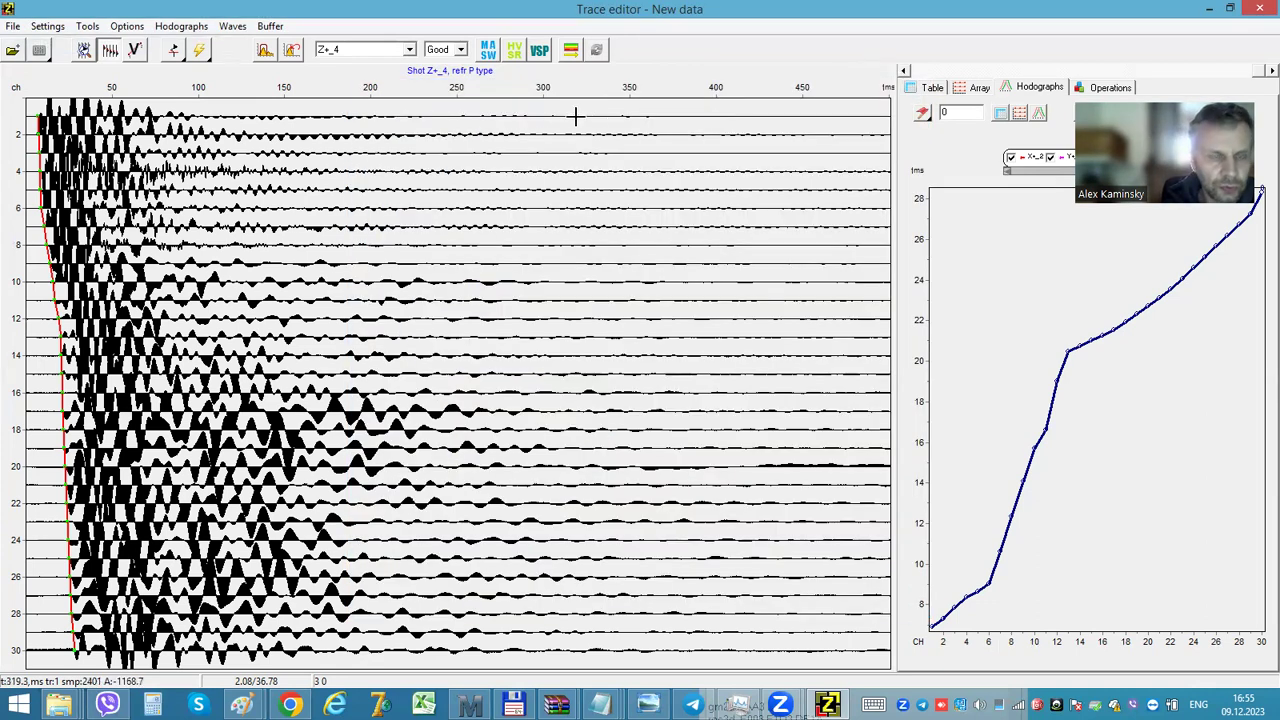
Step: Set the amplitude collection style to After t0 with a window of 3 for the Z+_4 shot
{"action": "left_click", "coordinate": [81, 51]}
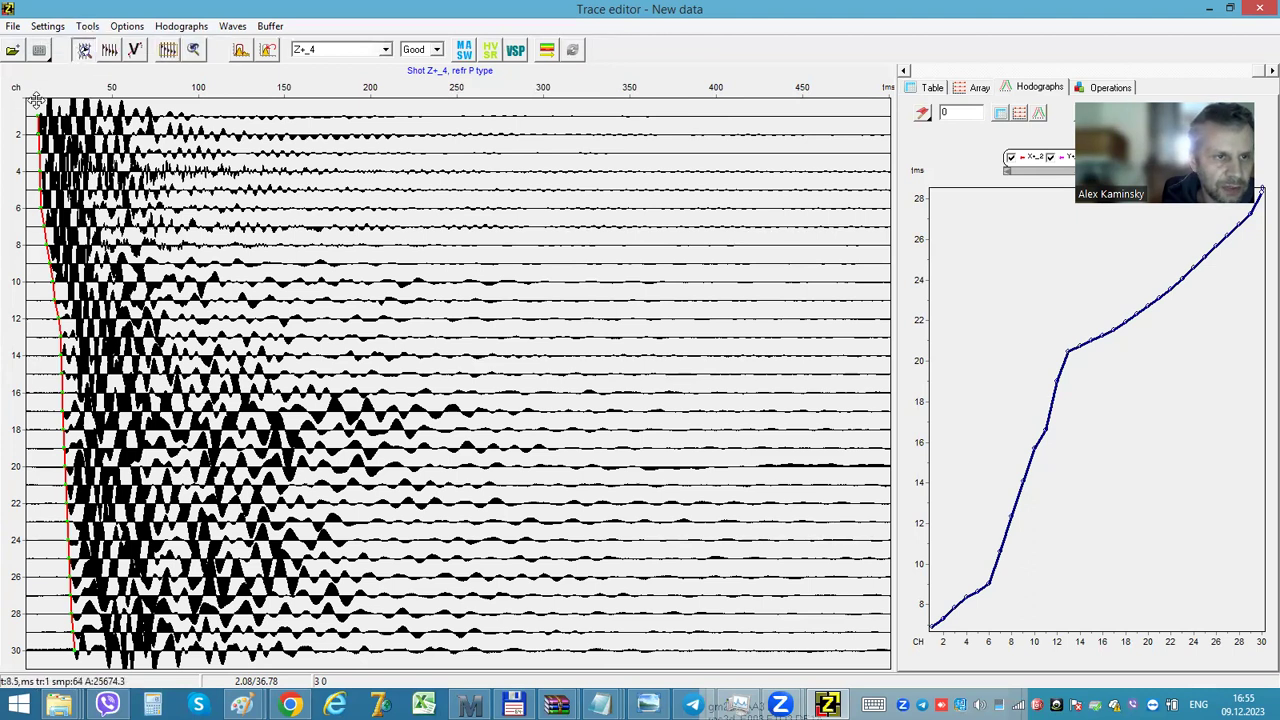
{"action": "mouse_move", "coordinate": [32, 104]}
{"action": "left_mouse_down"}
{"action": "mouse_move", "coordinate": [116, 432]}
{"action": "mouse_move", "coordinate": [222, 684]}
{"action": "left_mouse_up"}
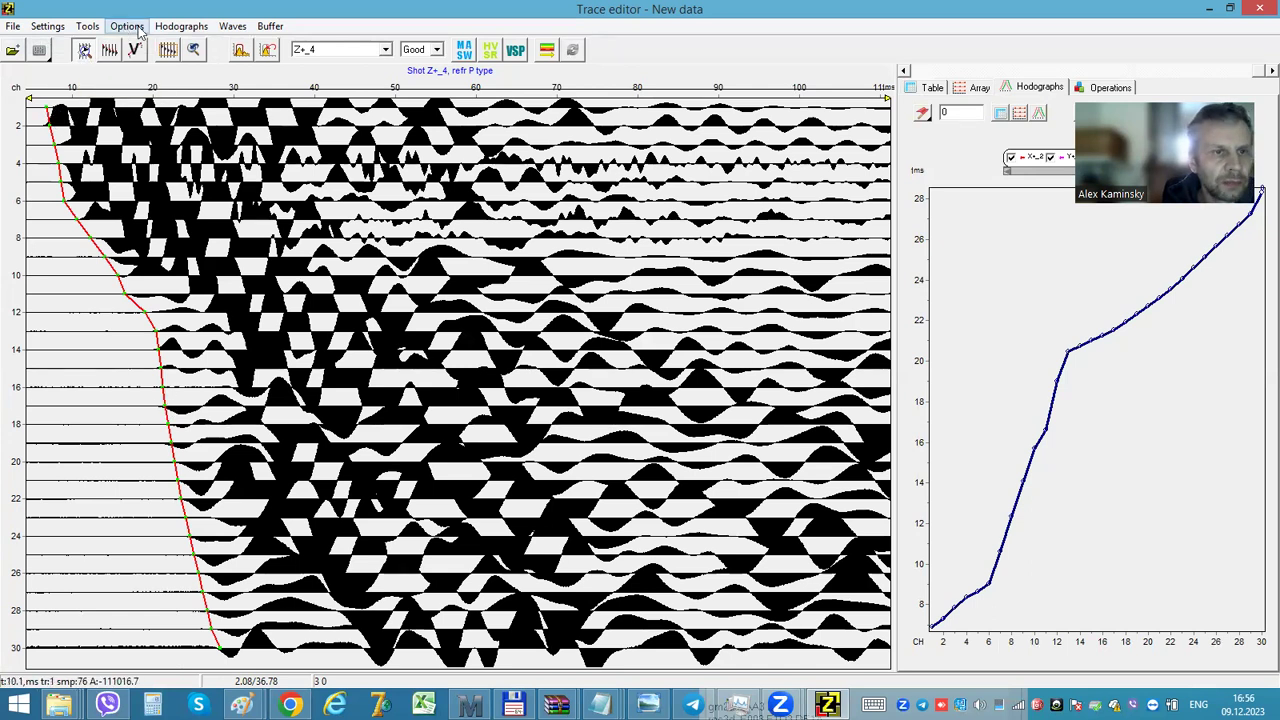
{"action": "left_click", "coordinate": [88, 27]}
{"action": "mouse_move", "coordinate": [125, 26]}
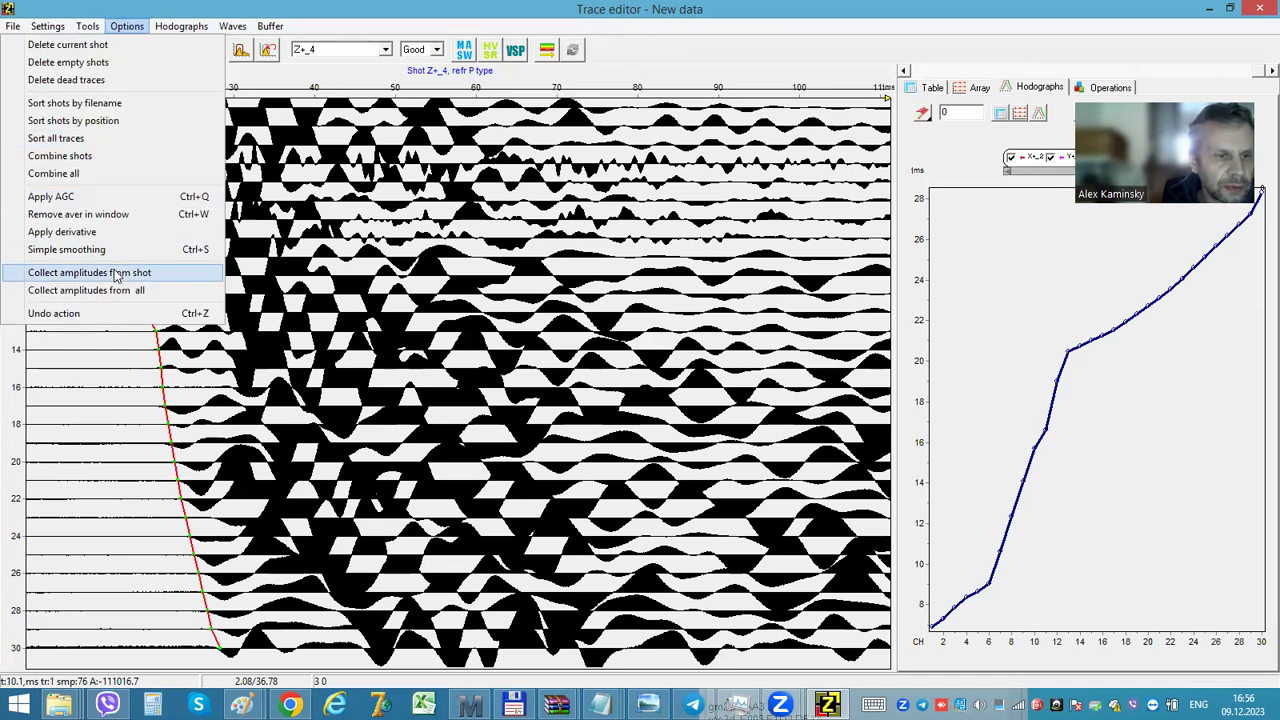
{"action": "mouse_move", "coordinate": [47, 26]}
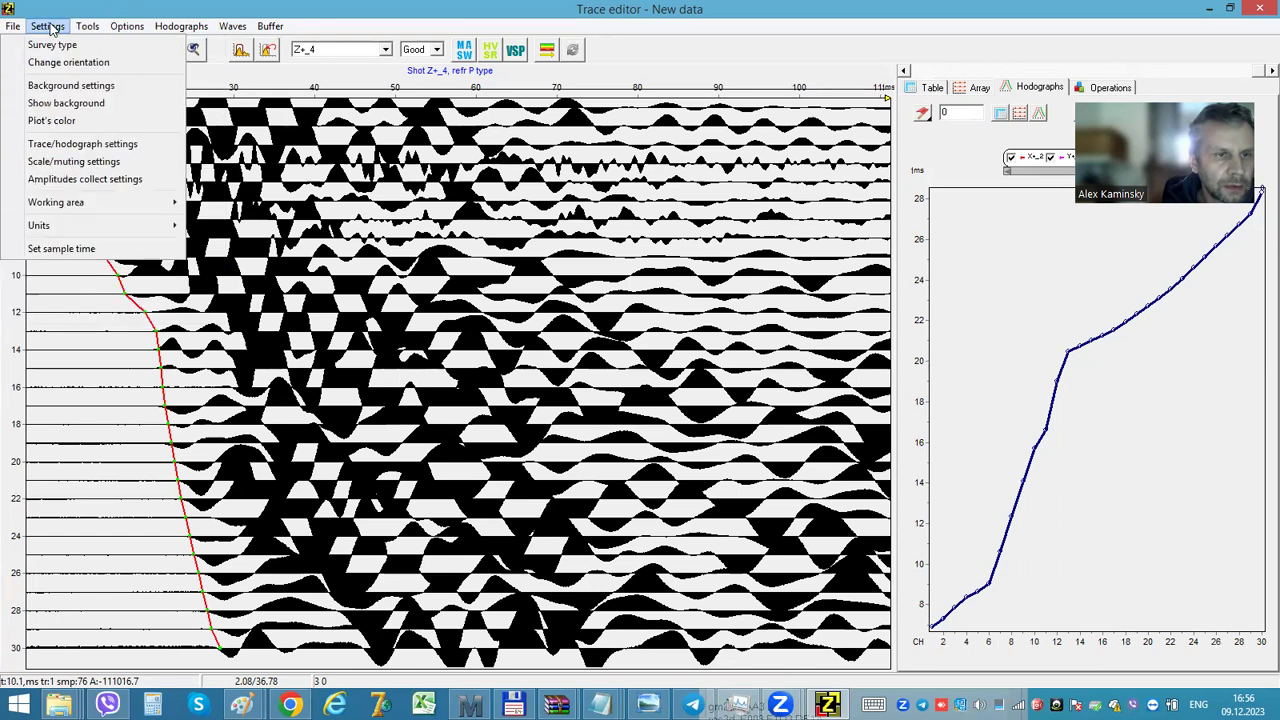
{"action": "left_click", "coordinate": [80, 179]}
{"action": "left_click_drag", "start_coordinate": [684, 300], "coordinate": [665, 299]}
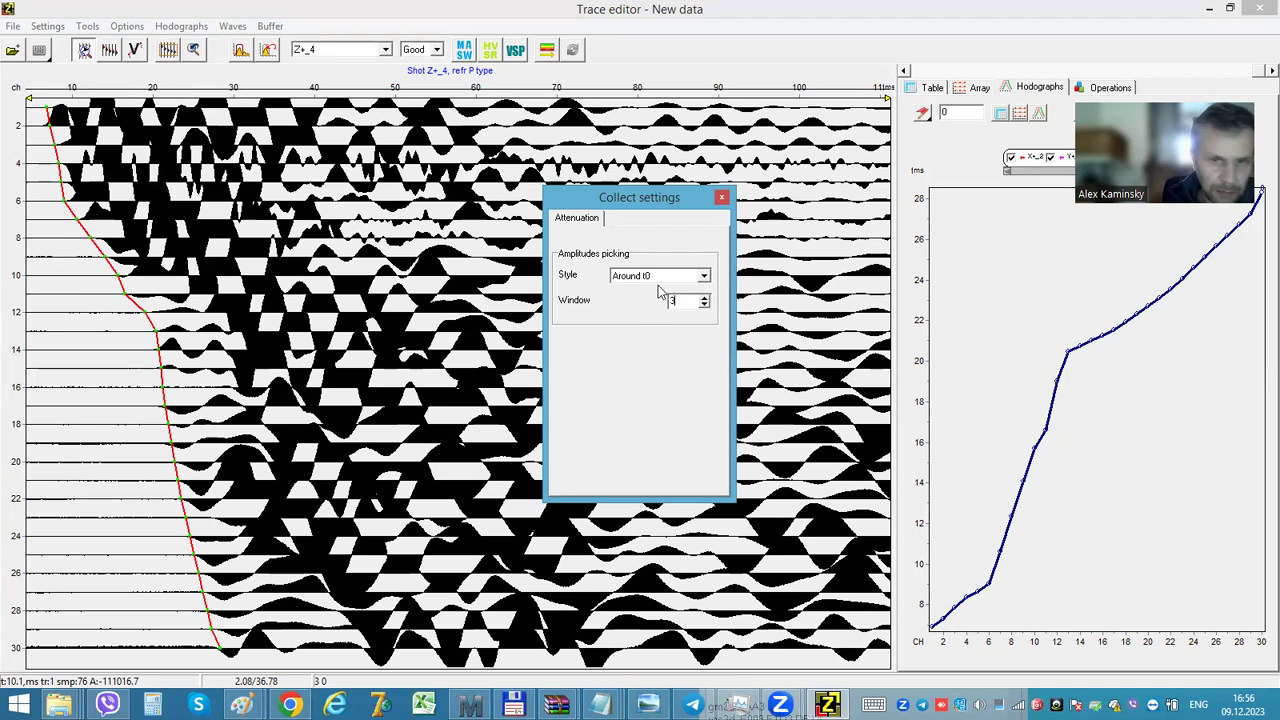
{"action": "left_click", "coordinate": [704, 275]}
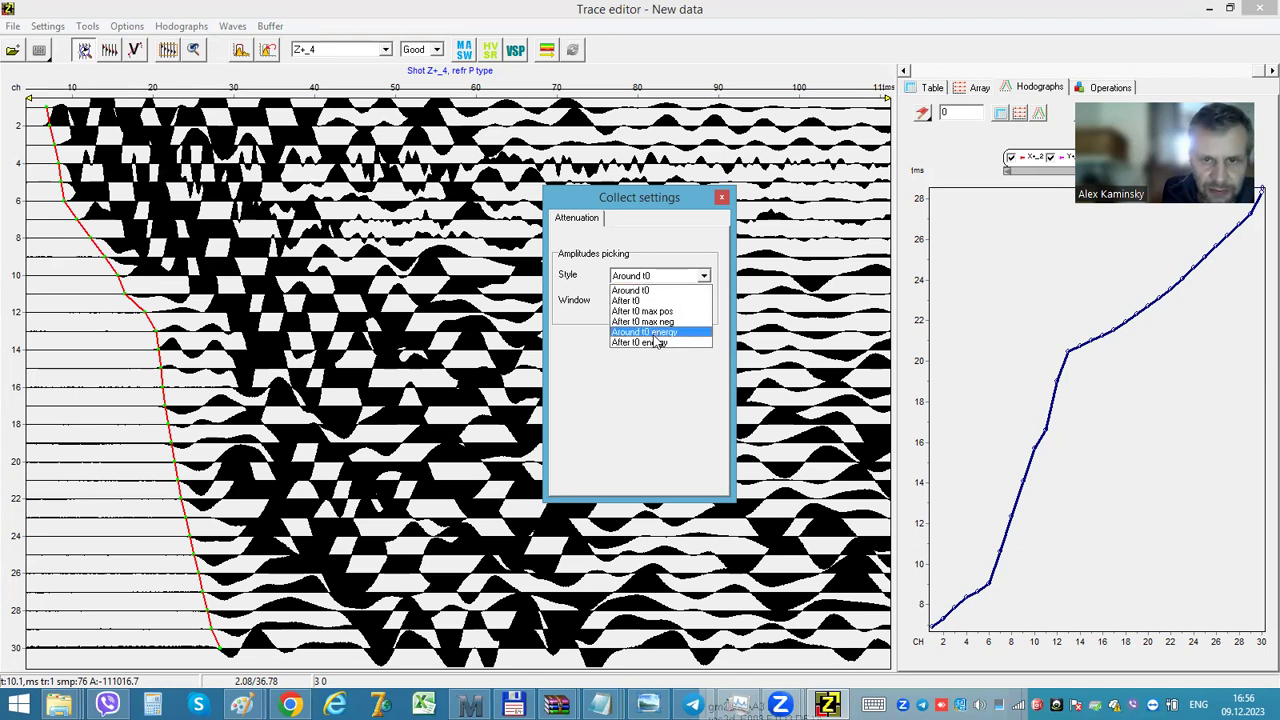
{"action": "left_click", "coordinate": [652, 300]}
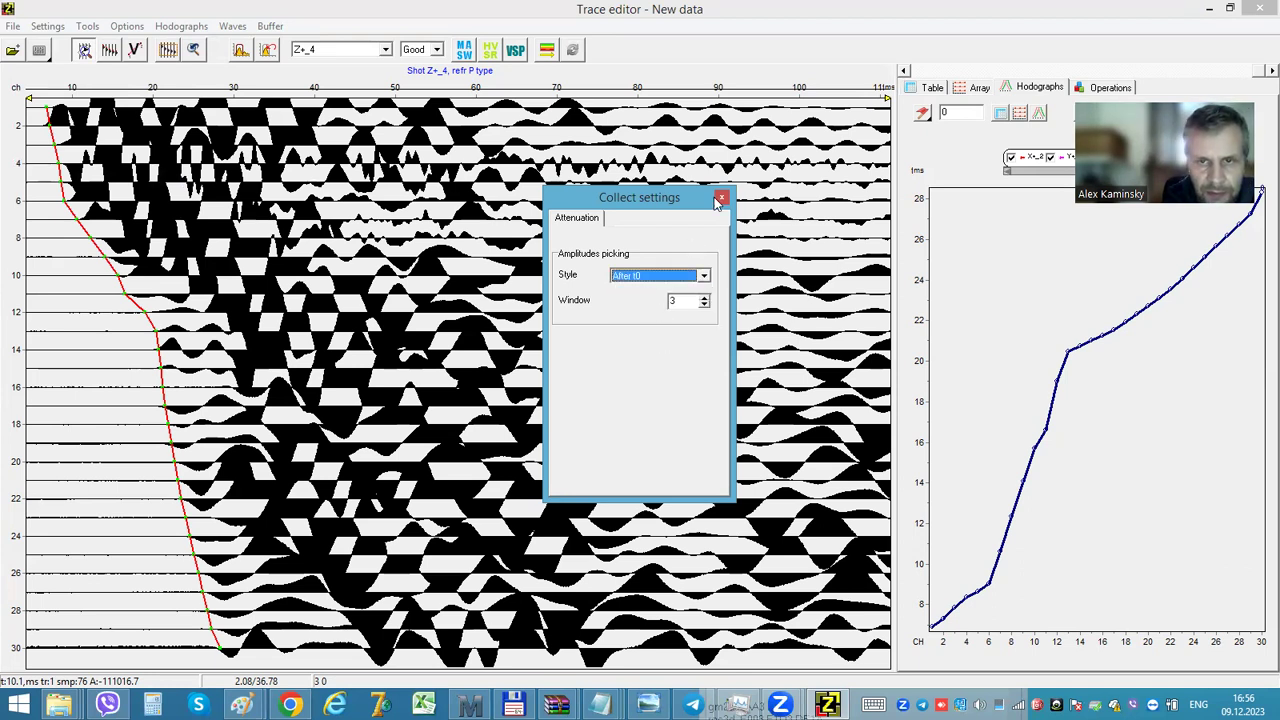
{"action": "left_click", "coordinate": [722, 199]}
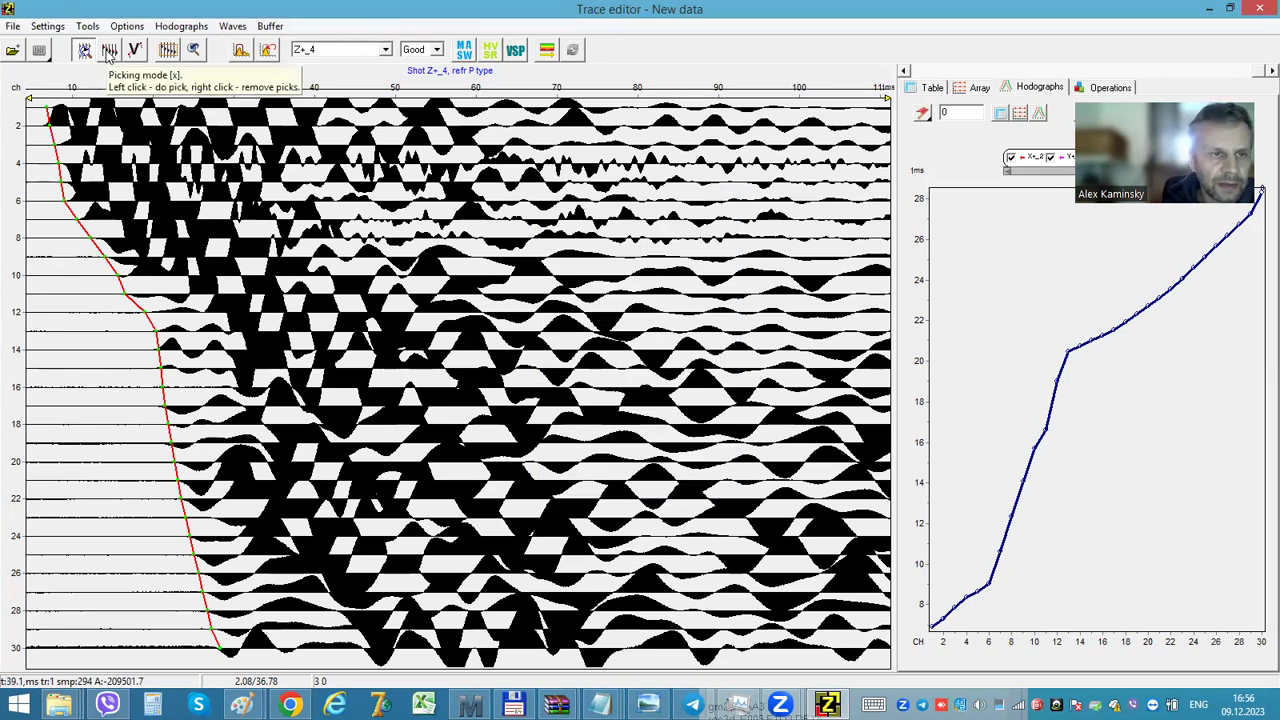
Step: Collect the amplitudes from the Z+_4 shot and plot them by channel in place of the hodograph times
{"action": "left_click", "coordinate": [128, 26]}
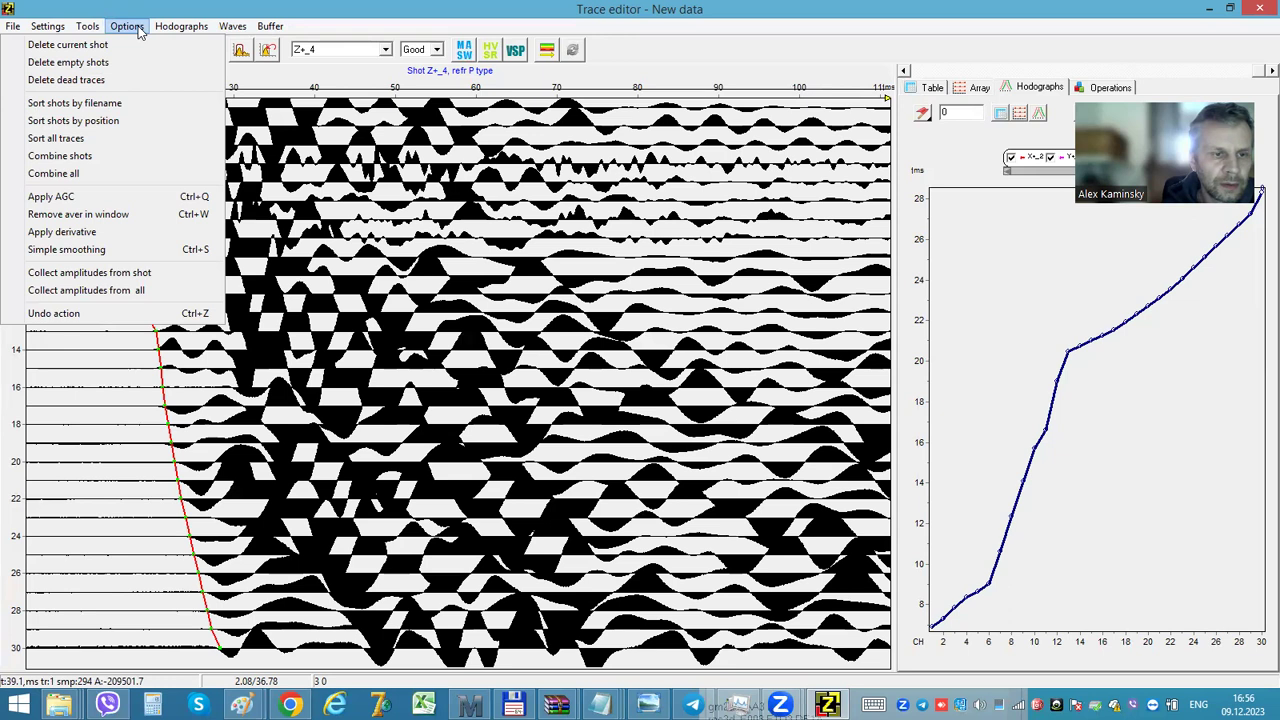
{"action": "left_click", "coordinate": [101, 276]}
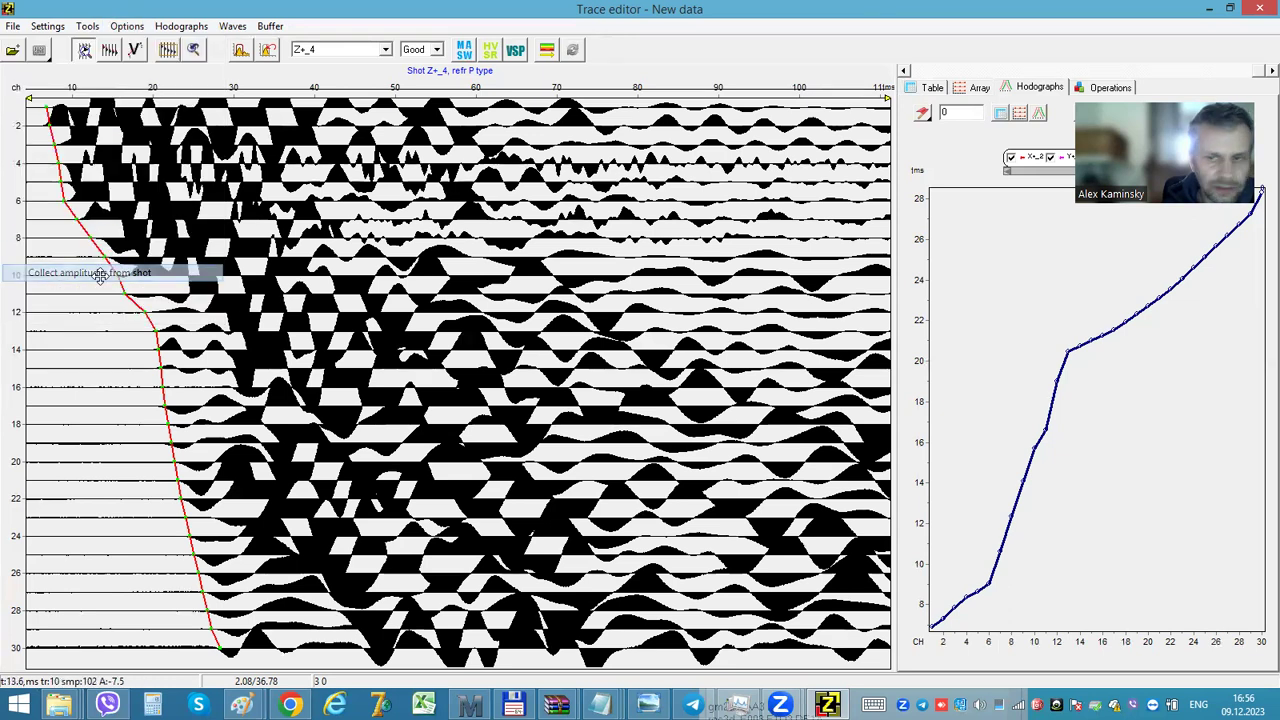
{"action": "left_click", "coordinate": [1085, 112]}
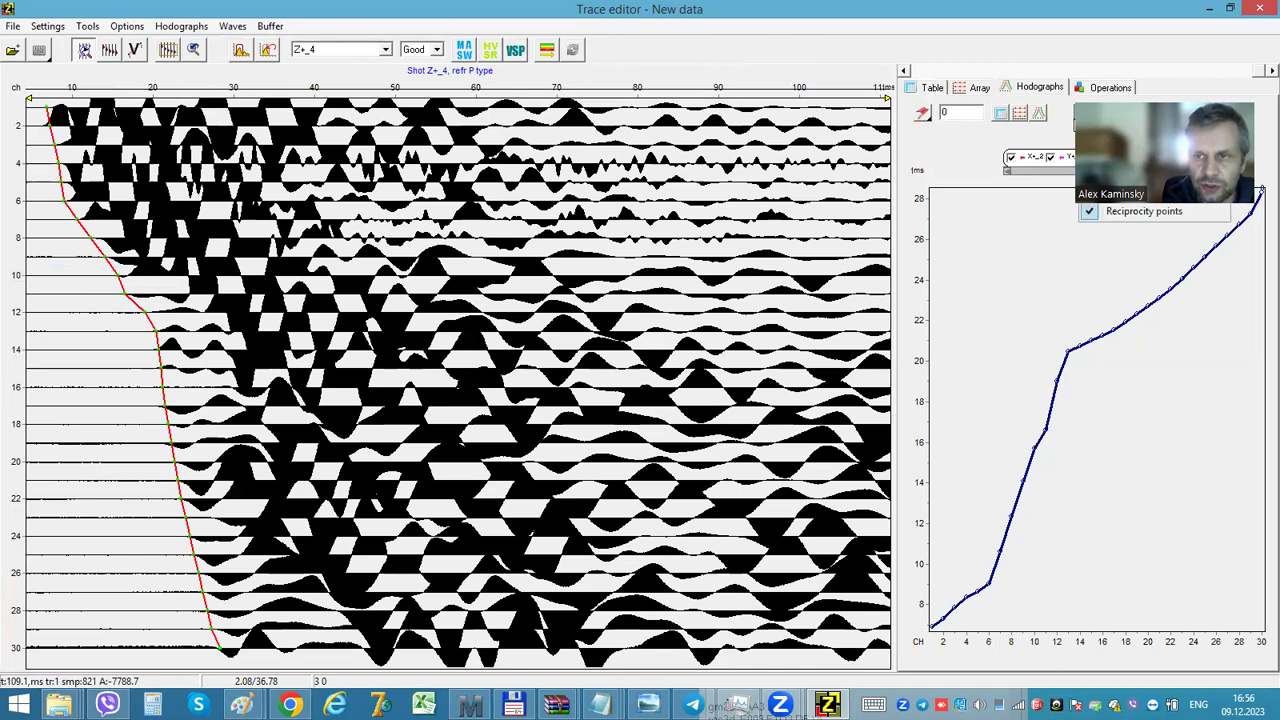
{"action": "left_click", "coordinate": [1115, 428]}
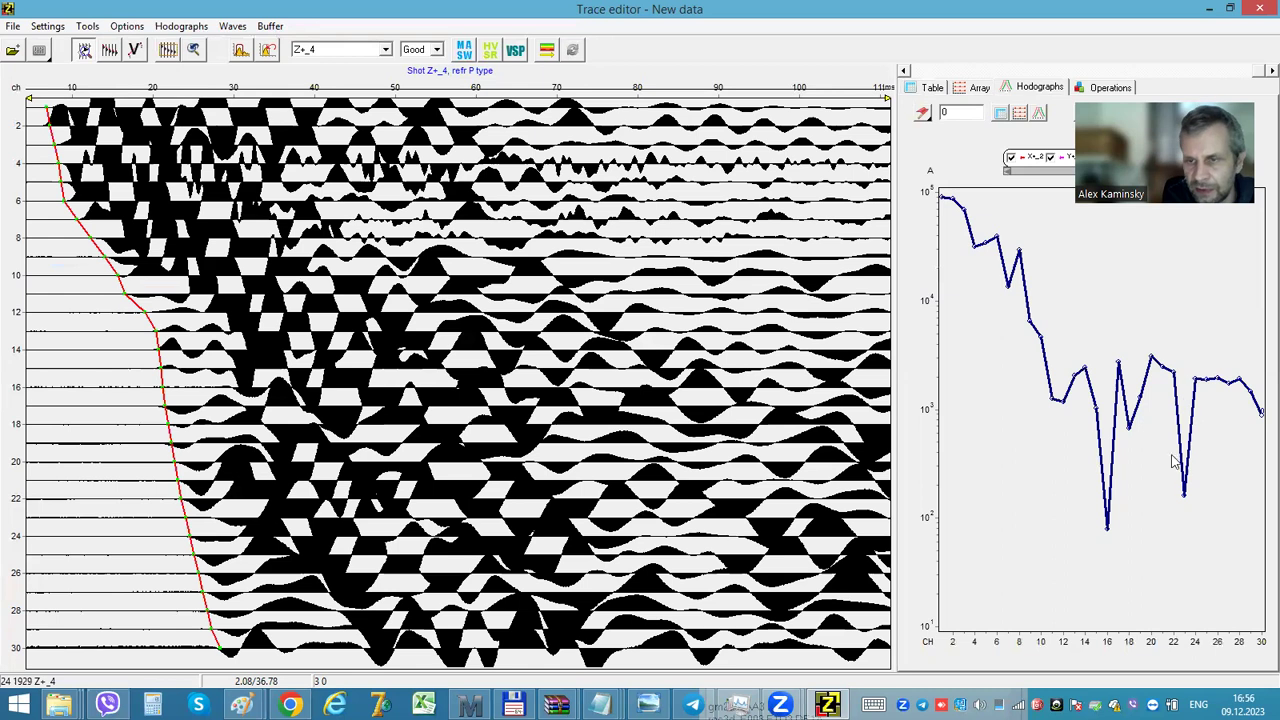
Step: Raise the outlying amplitude points of channels 16 and 23 to the level of their neighbouring channels
{"action": "left_click", "coordinate": [1106, 529]}
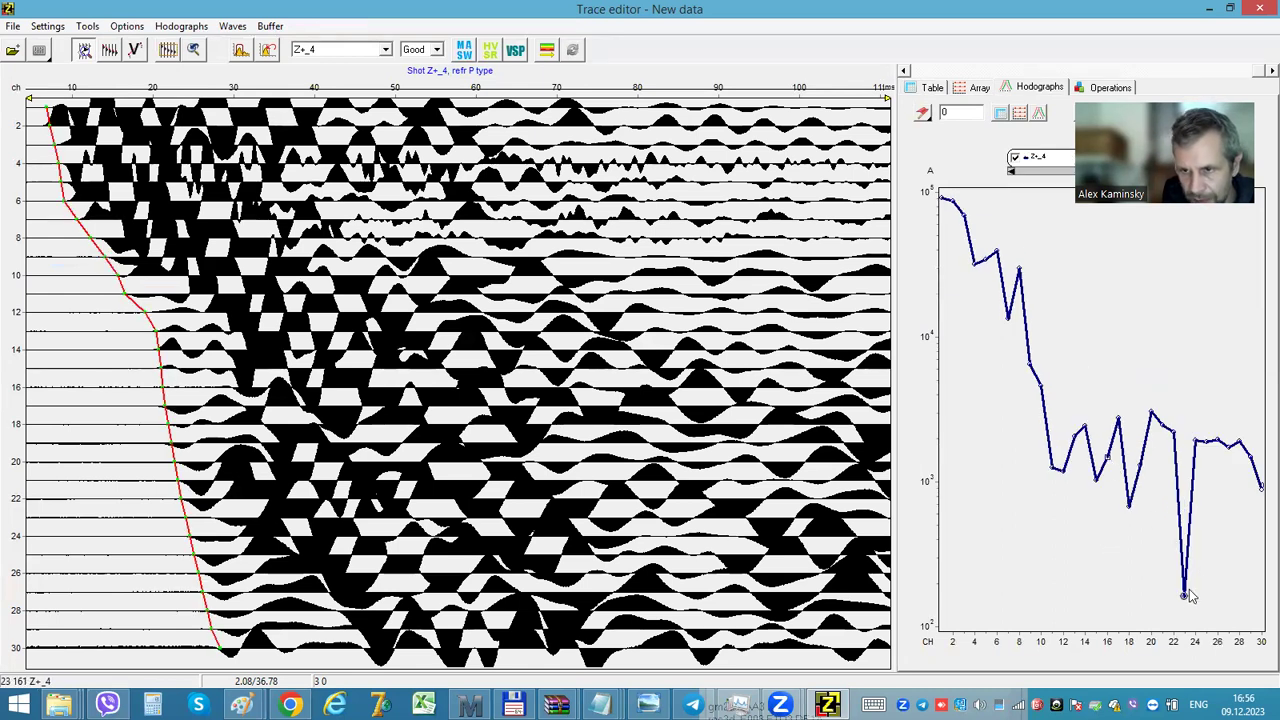
{"action": "left_click_drag", "start_coordinate": [1185, 596], "coordinate": [1193, 446]}
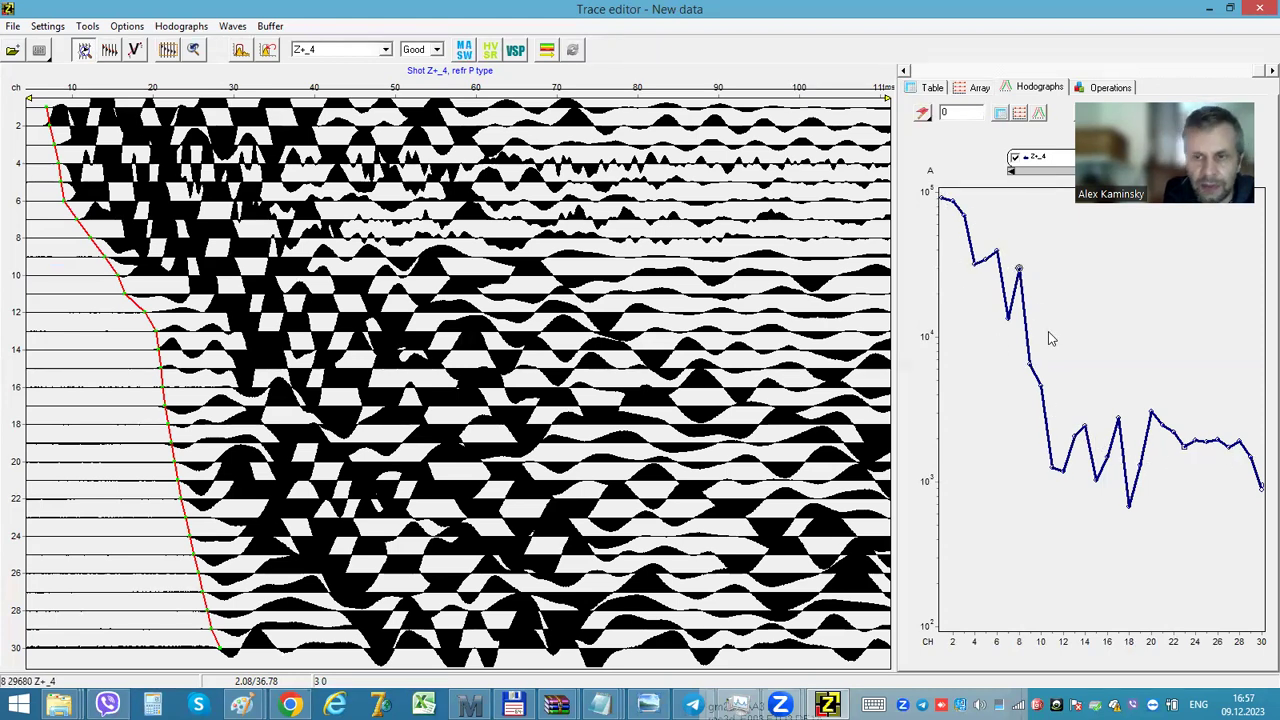
Step: Transfer the picked data to ZondST2D and build the velocity mesh with 1 intermediate X node
{"action": "left_click", "coordinate": [547, 52]}
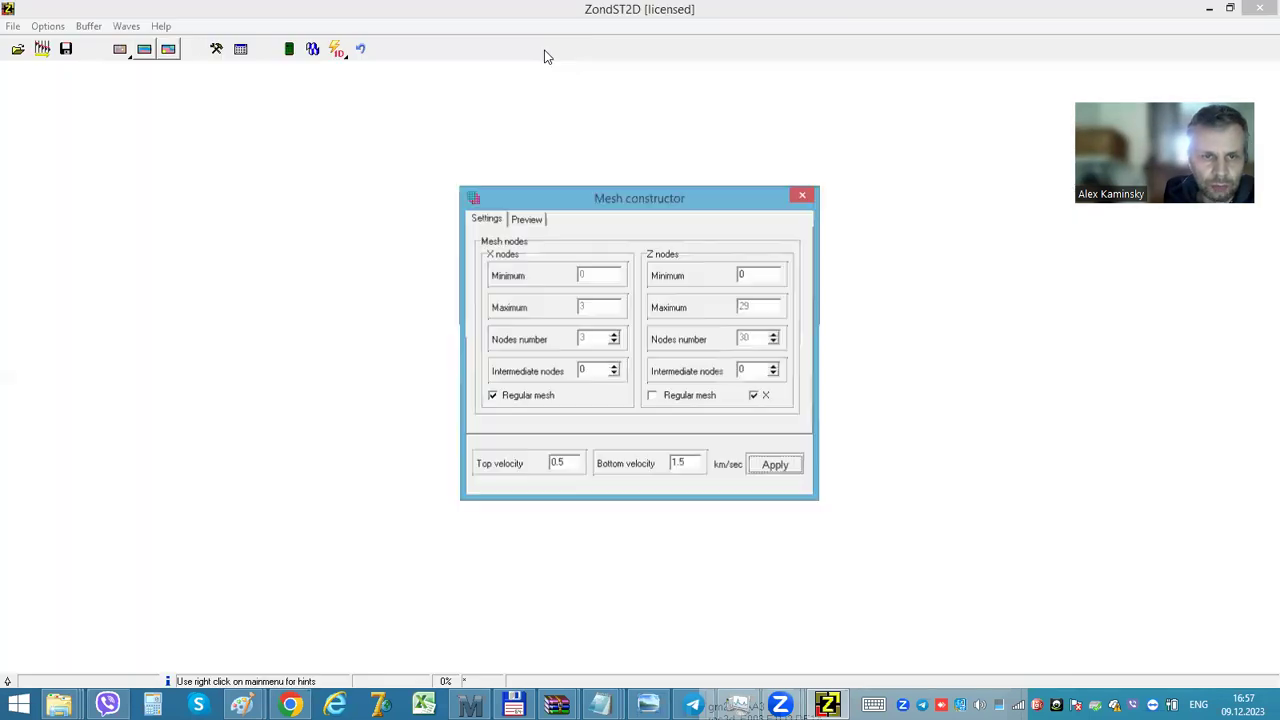
{"action": "double_click", "coordinate": [584, 372]}
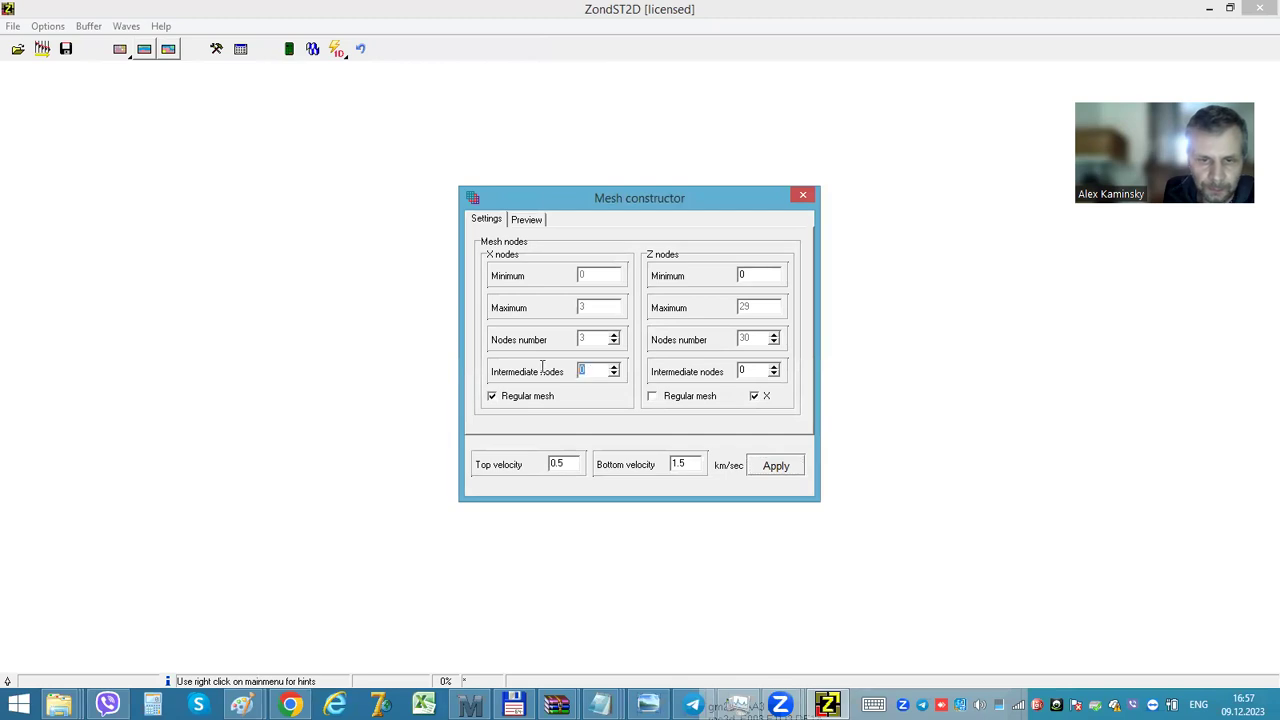
{"action": "type", "text": "1"}
{"action": "left_click", "coordinate": [775, 465]}
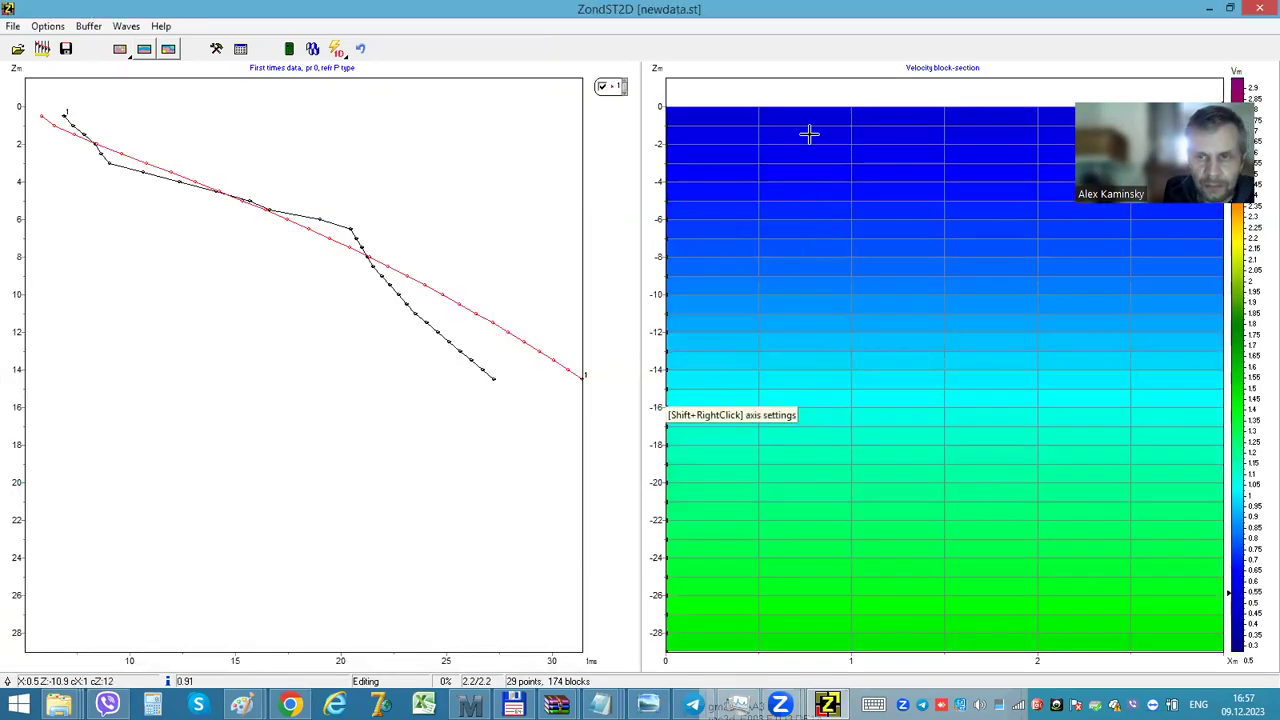
Step: Open the Downhole module for VSP inversion, dismissing the chat notification on the way
{"action": "left_click", "coordinate": [57, 30]}
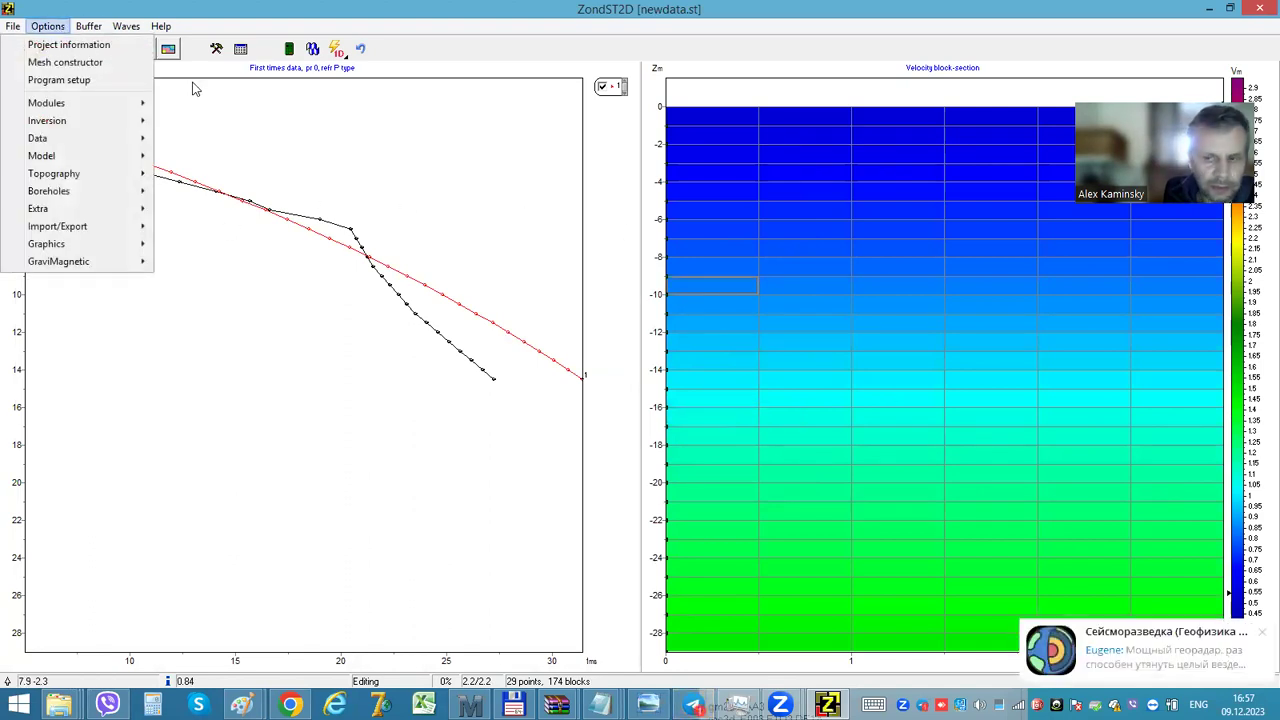
{"action": "left_click", "coordinate": [1262, 632]}
{"action": "left_click", "coordinate": [47, 26]}
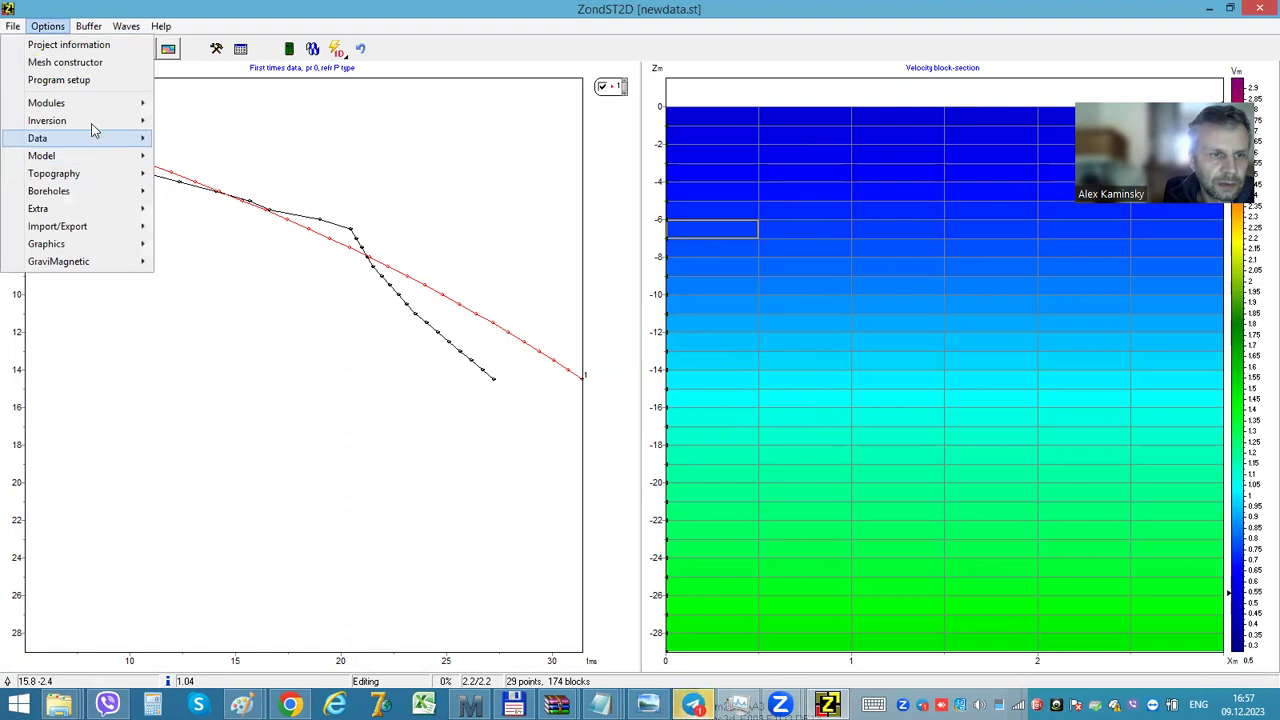
{"action": "mouse_move", "coordinate": [93, 122]}
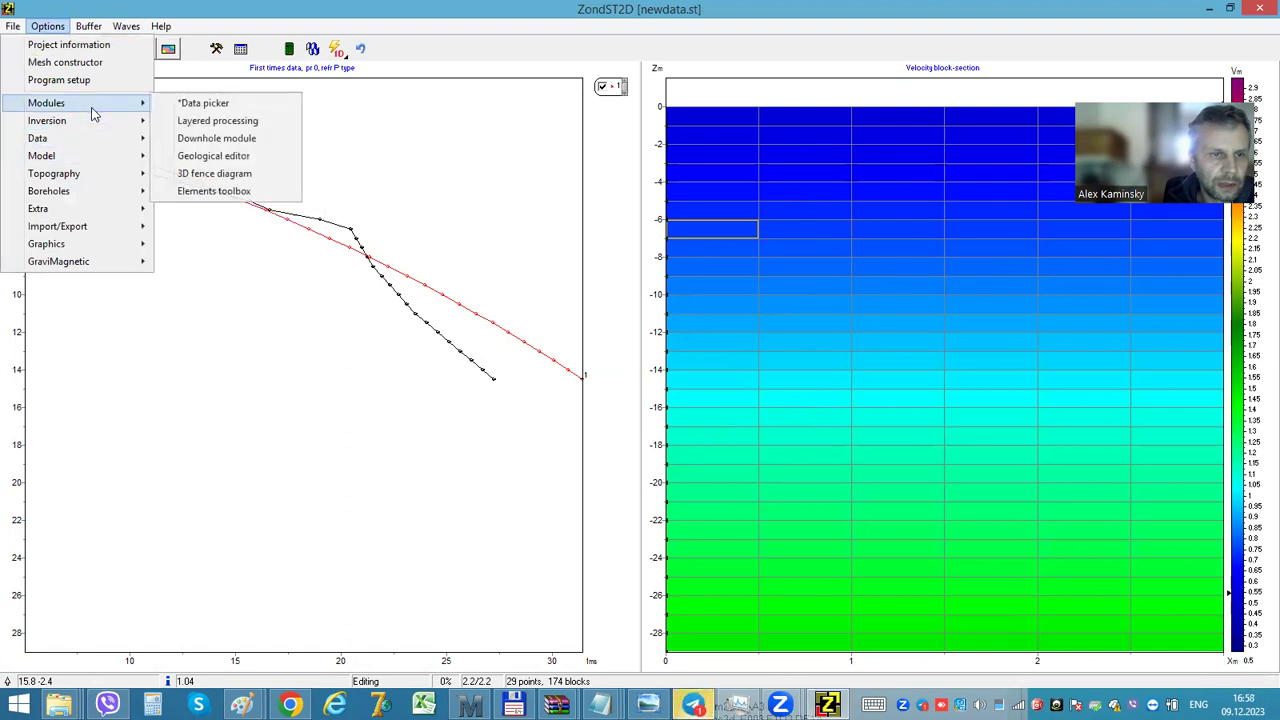
{"action": "left_click", "coordinate": [237, 140]}
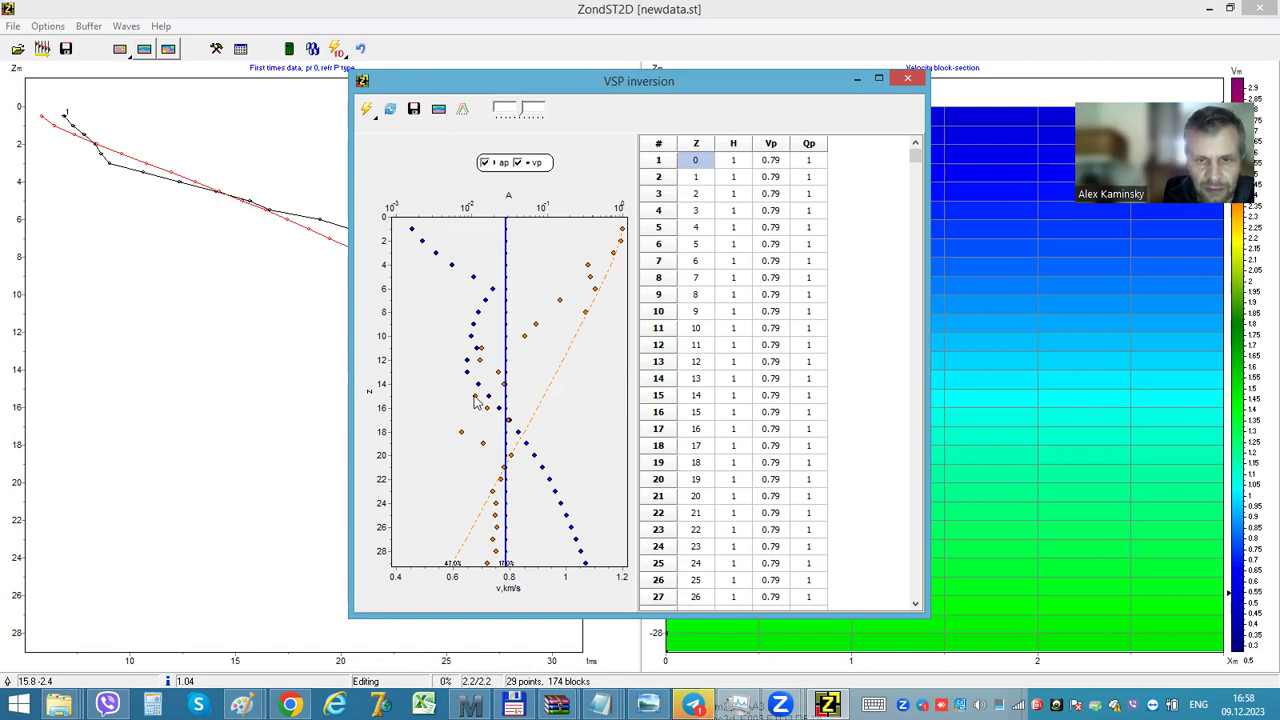
Step: Maximize the VSP inversion window, widen its plot area, and run the inversion on the 29-layer model
{"action": "double_click", "coordinate": [396, 87]}
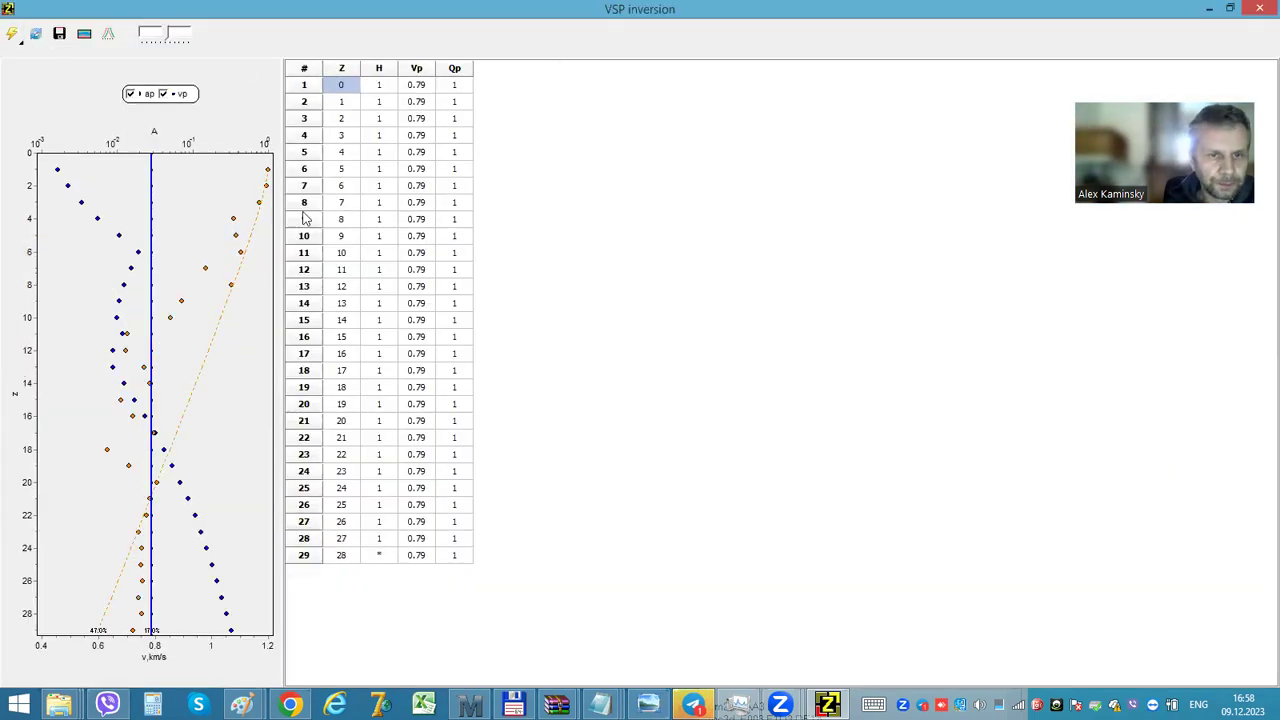
{"action": "left_click_drag", "start_coordinate": [285, 212], "coordinate": [667, 217]}
{"action": "left_click", "coordinate": [11, 35]}
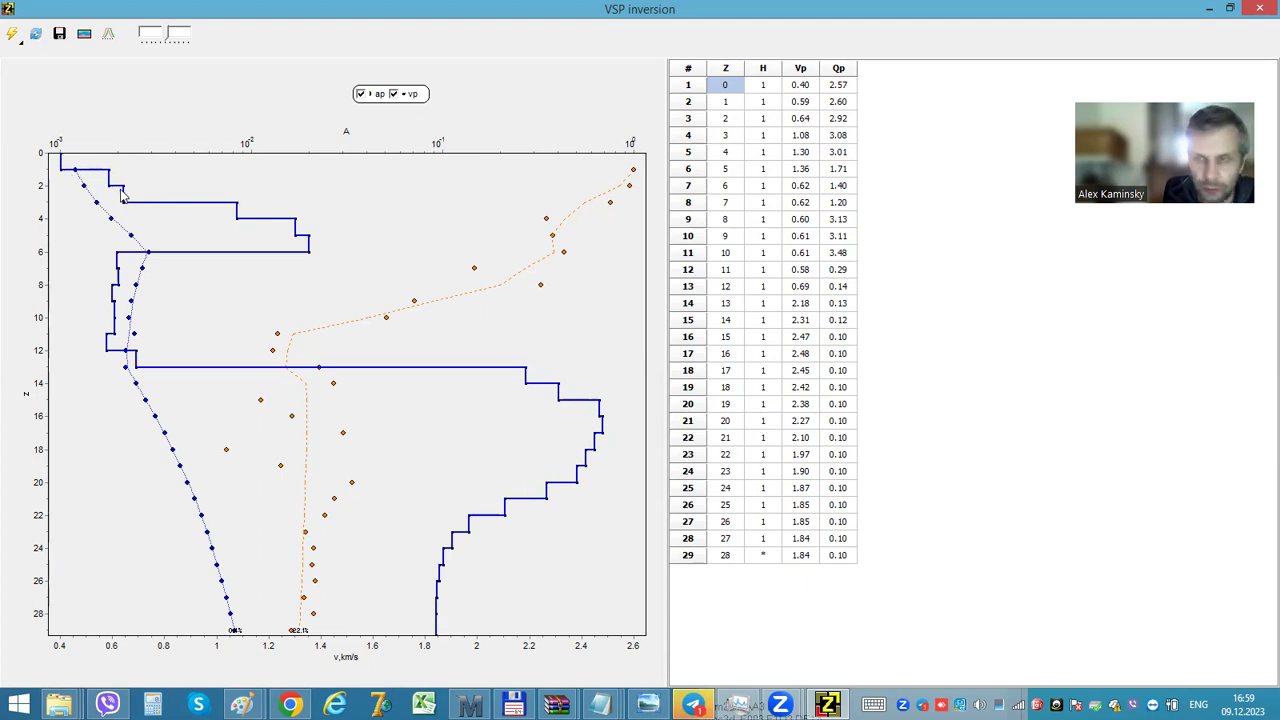
Step: Set the number of layers to 6 and reset the model to a uniform six-layer starting model
{"action": "left_click", "coordinate": [13, 36]}
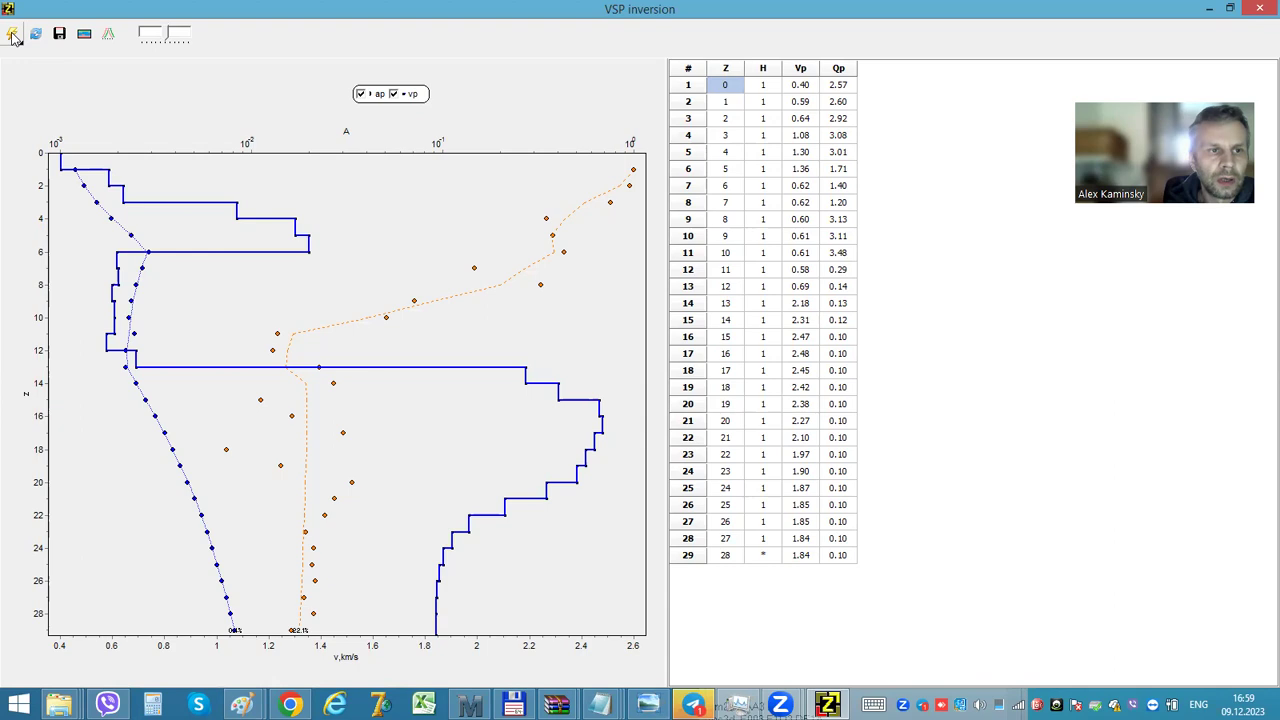
{"action": "left_click", "coordinate": [13, 36]}
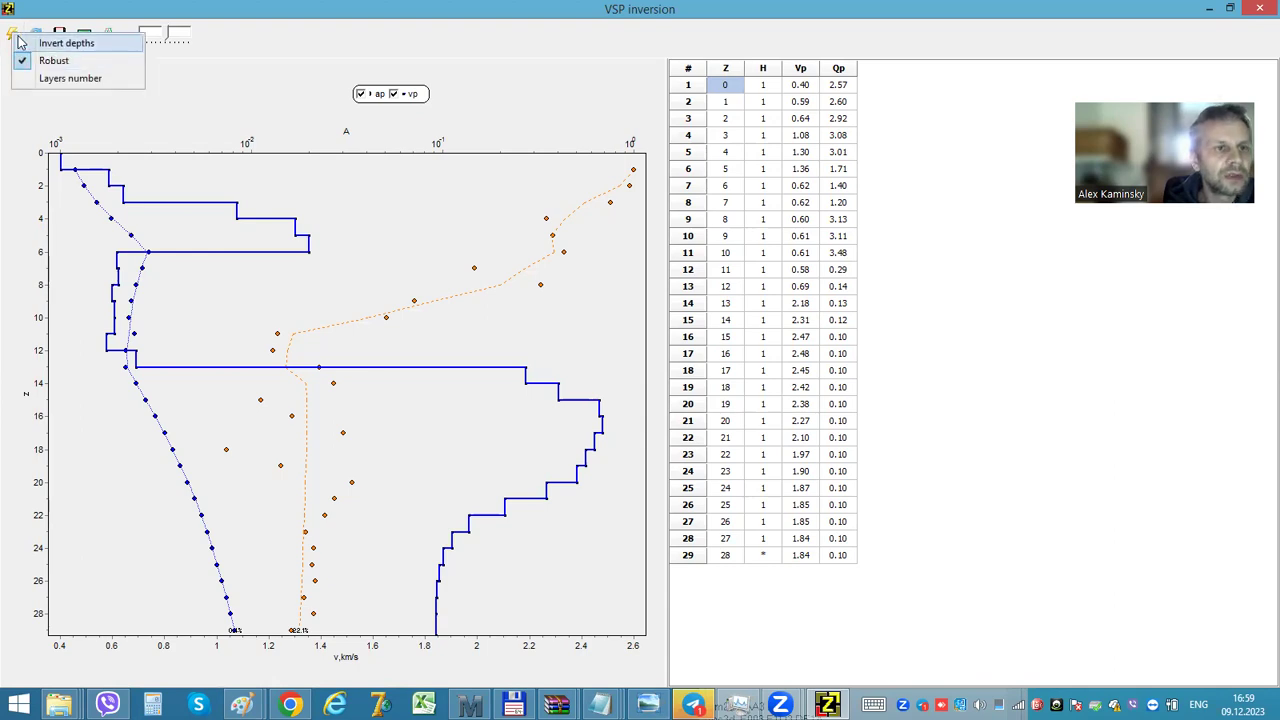
{"action": "left_click", "coordinate": [62, 78]}
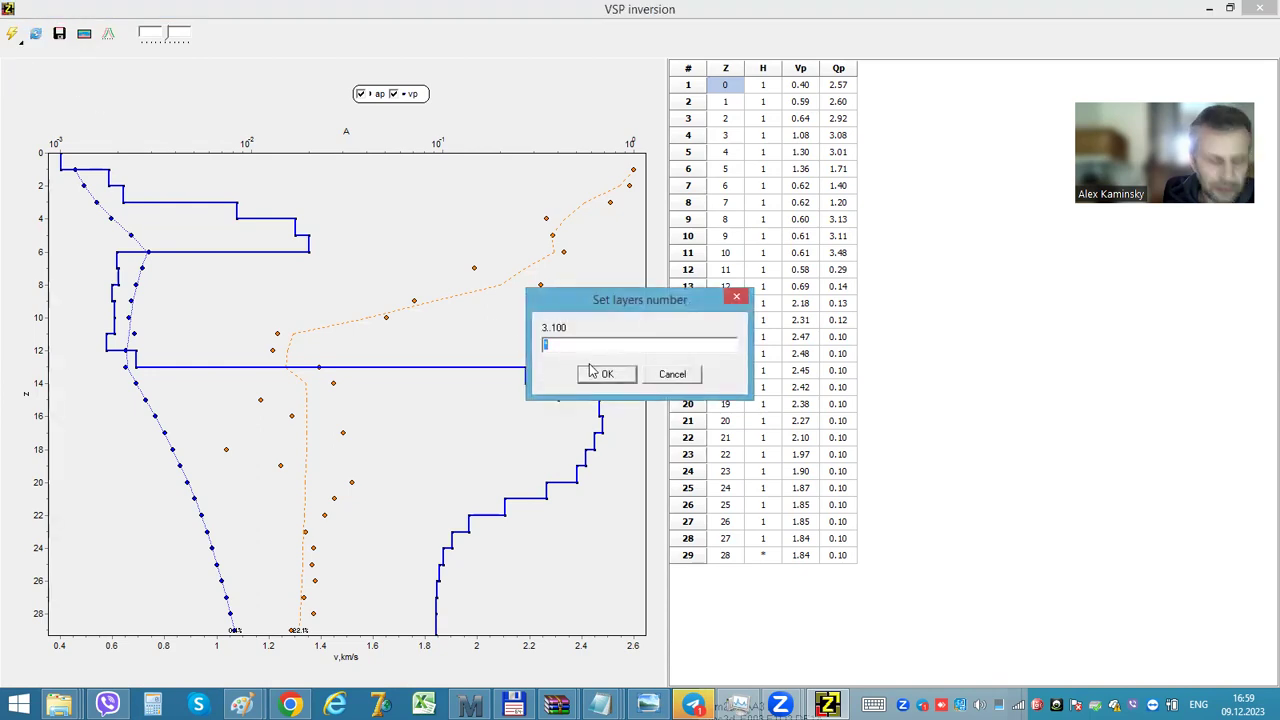
{"action": "type", "text": "5"}
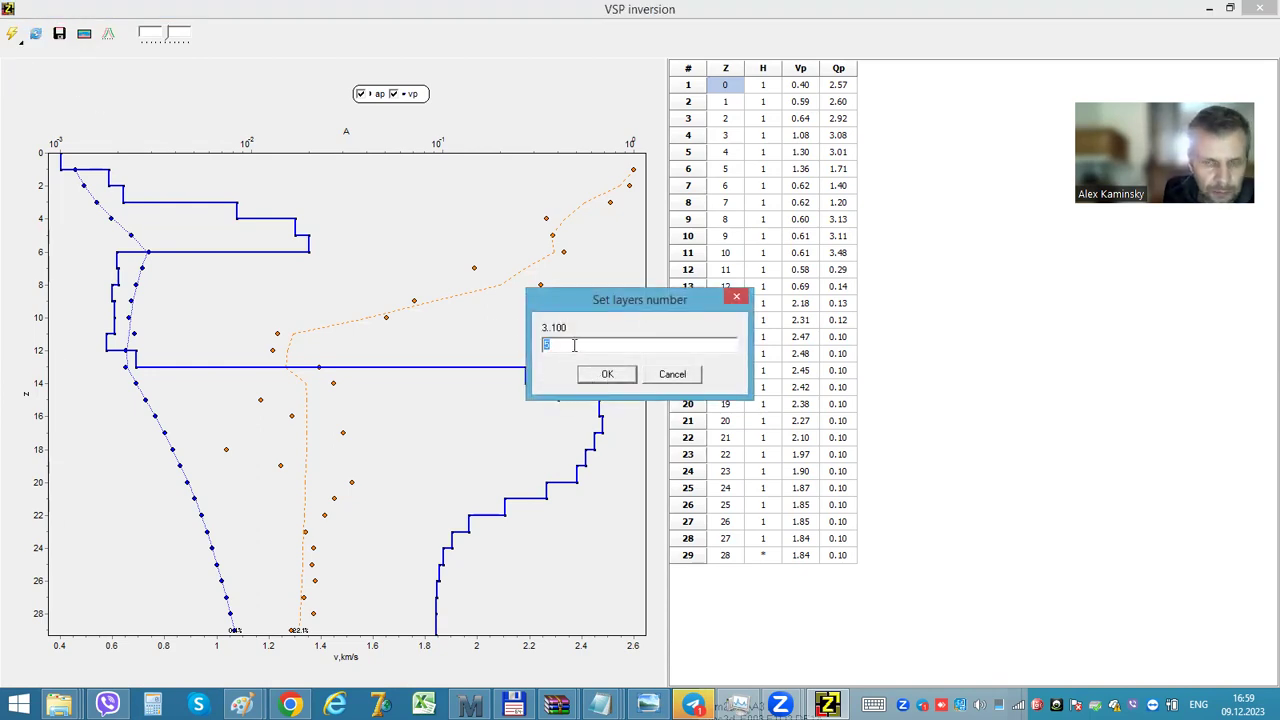
{"action": "type", "text": "6"}
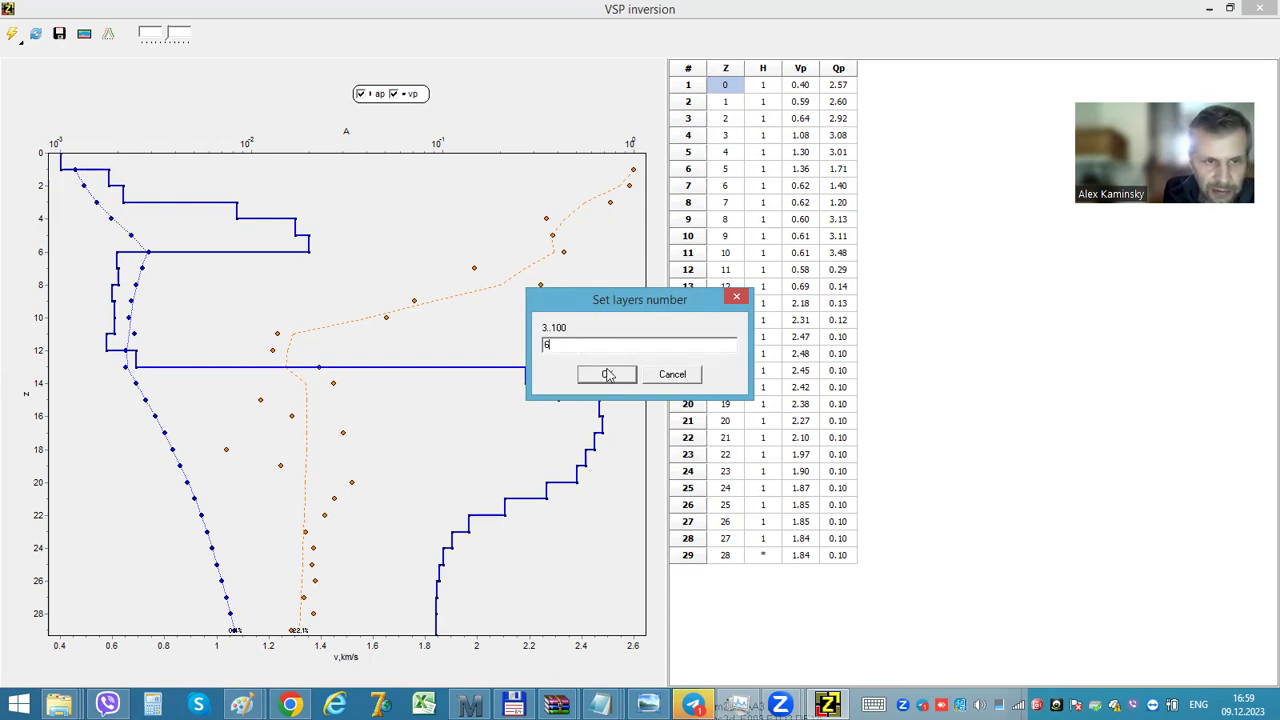
{"action": "left_click", "coordinate": [607, 375]}
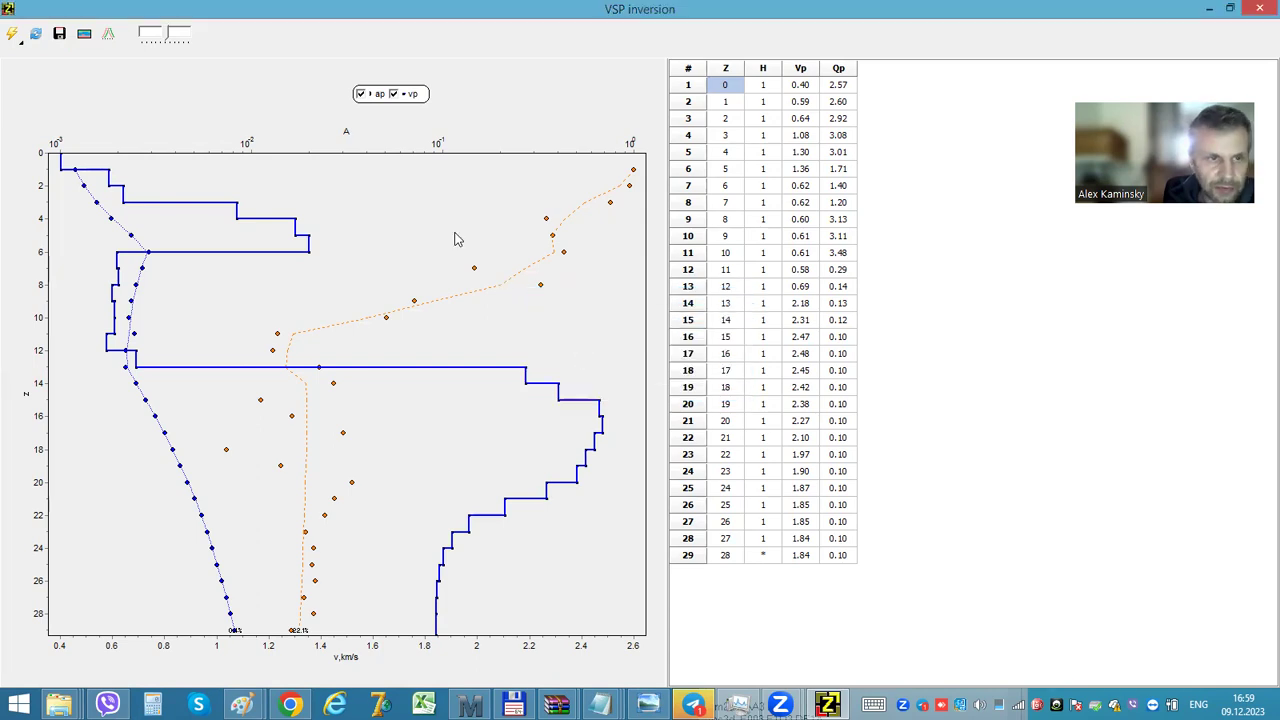
{"action": "left_click", "coordinate": [36, 34]}
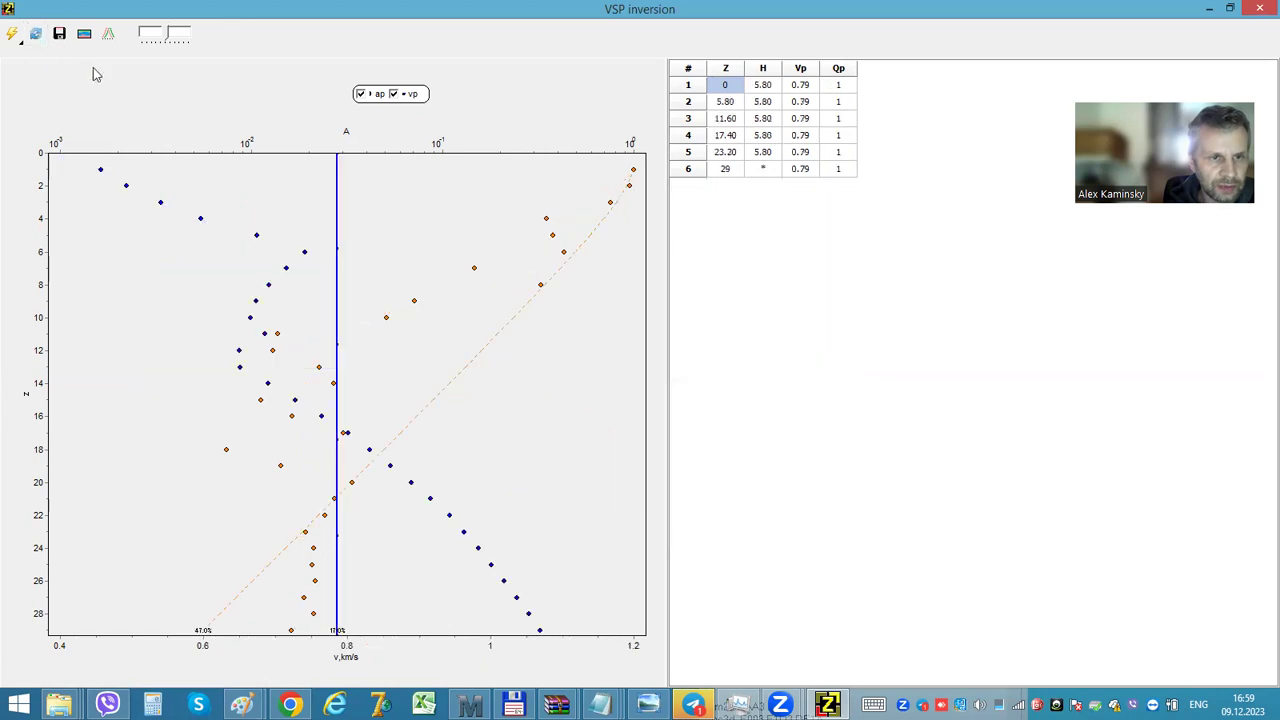
Step: Set the second layer's Vp to about 0.99 km/s, the first's to about 0.56 km/s, and their boundary to about 3.74 m depth
{"action": "left_click_drag", "start_coordinate": [340, 309], "coordinate": [474, 309]}
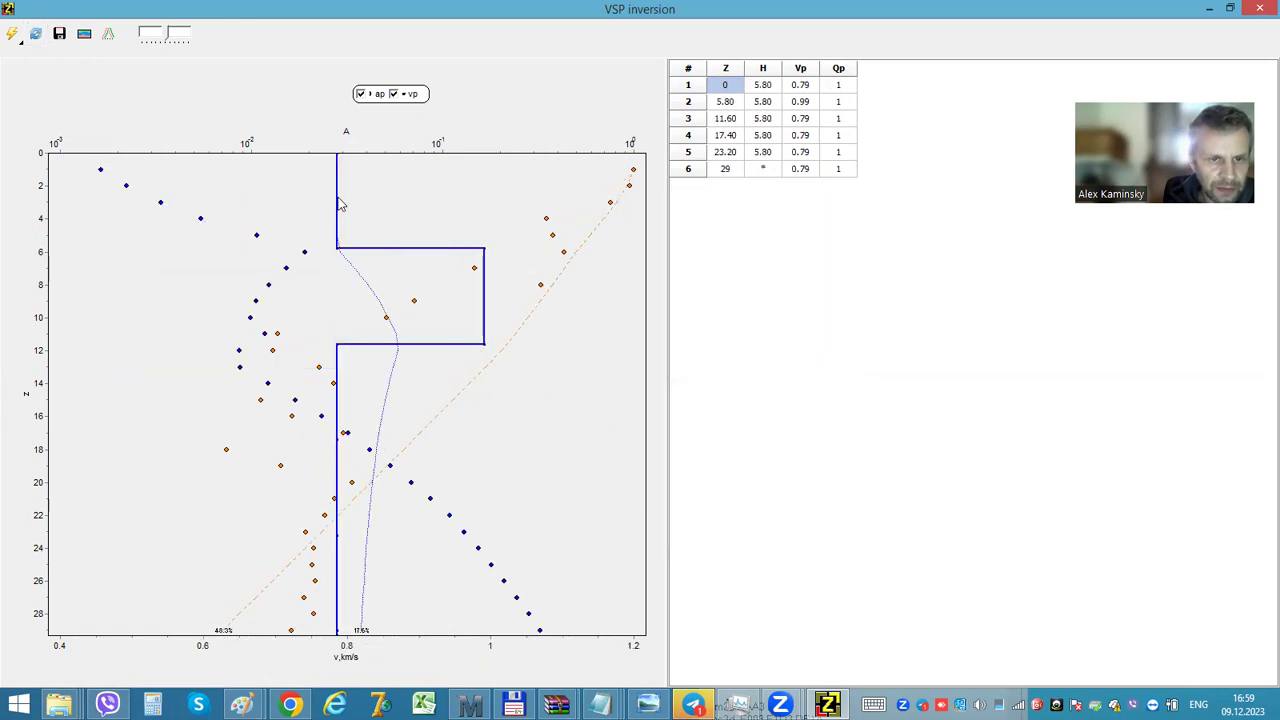
{"action": "left_click_drag", "start_coordinate": [340, 205], "coordinate": [177, 190]}
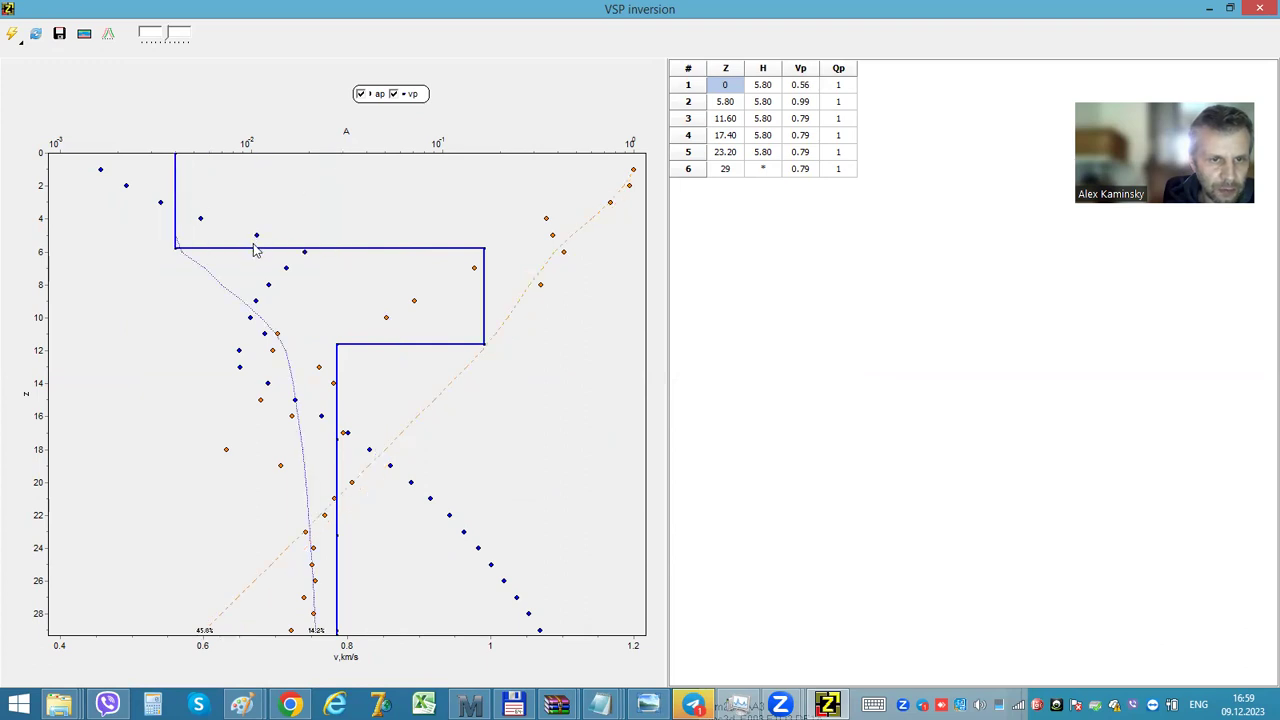
{"action": "left_click_drag", "start_coordinate": [249, 248], "coordinate": [251, 214]}
Step: Set the Vp of layers 3, 4 and 5 to about 0.64, 1.04 and 0.88 km/s, and layer 6's top to about 27.35 m
{"action": "left_click_drag", "start_coordinate": [338, 396], "coordinate": [232, 388]}
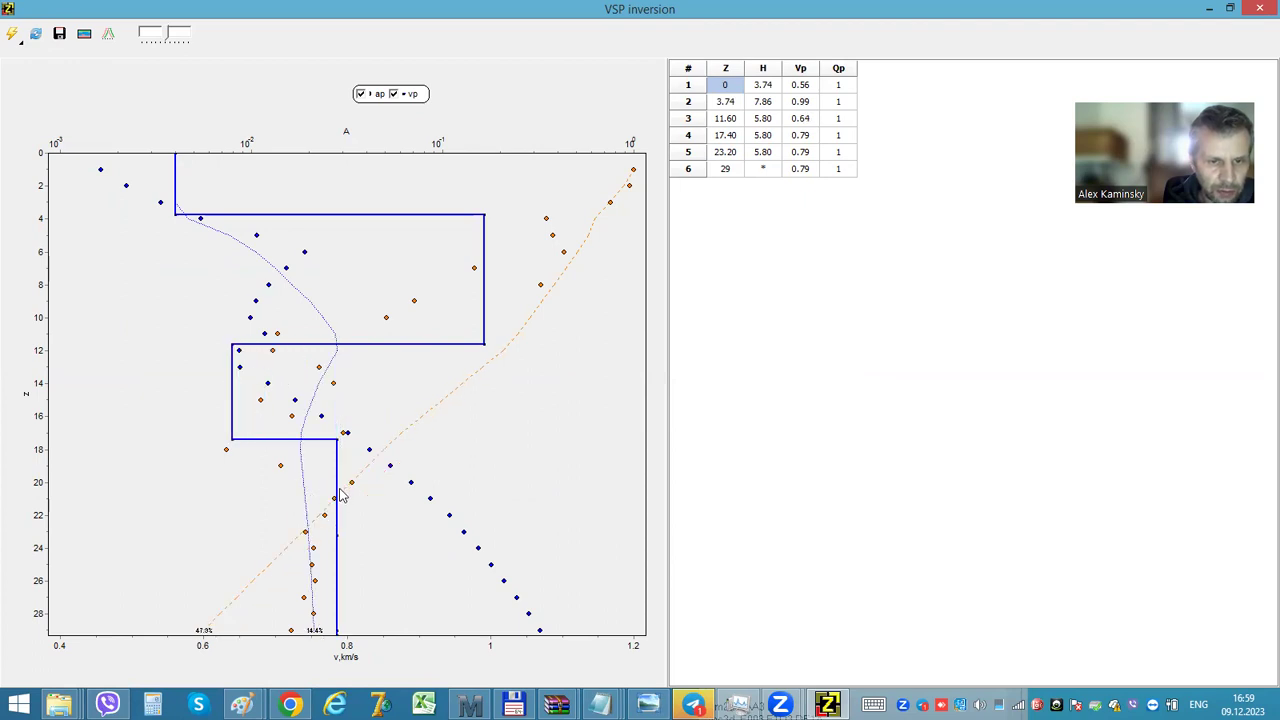
{"action": "left_click_drag", "start_coordinate": [338, 492], "coordinate": [432, 535]}
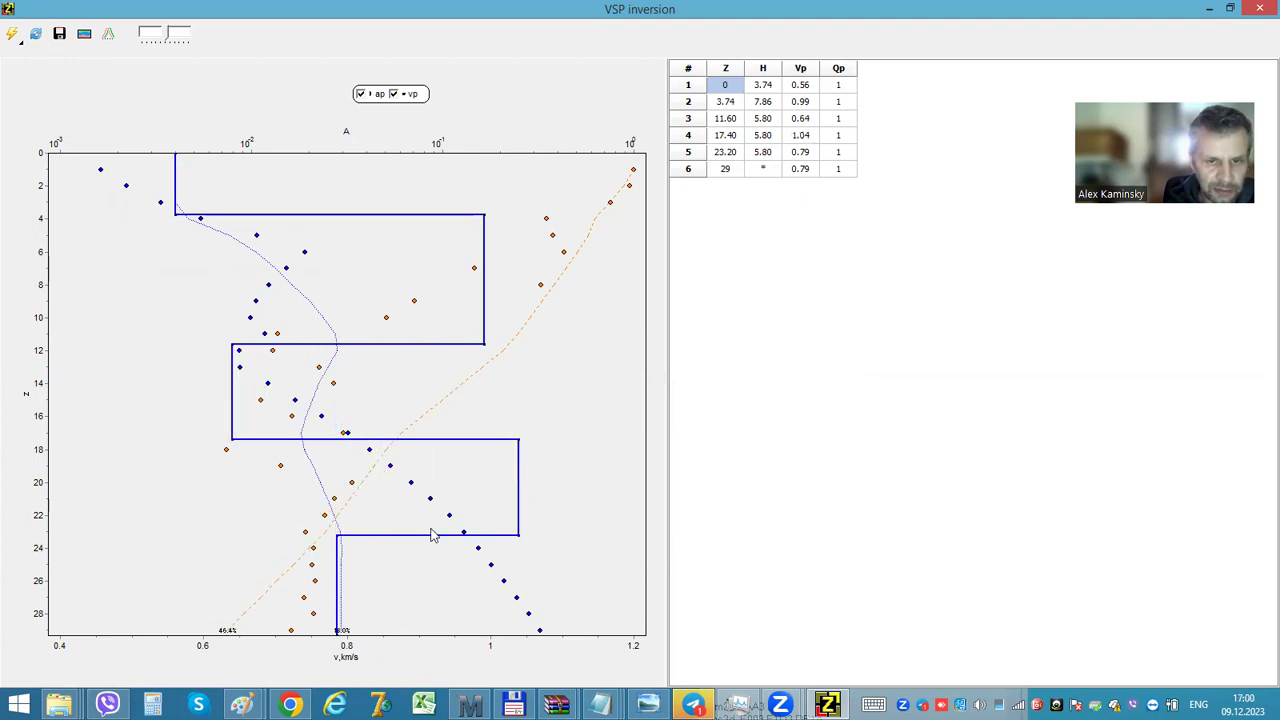
{"action": "left_click_drag", "start_coordinate": [338, 572], "coordinate": [406, 578]}
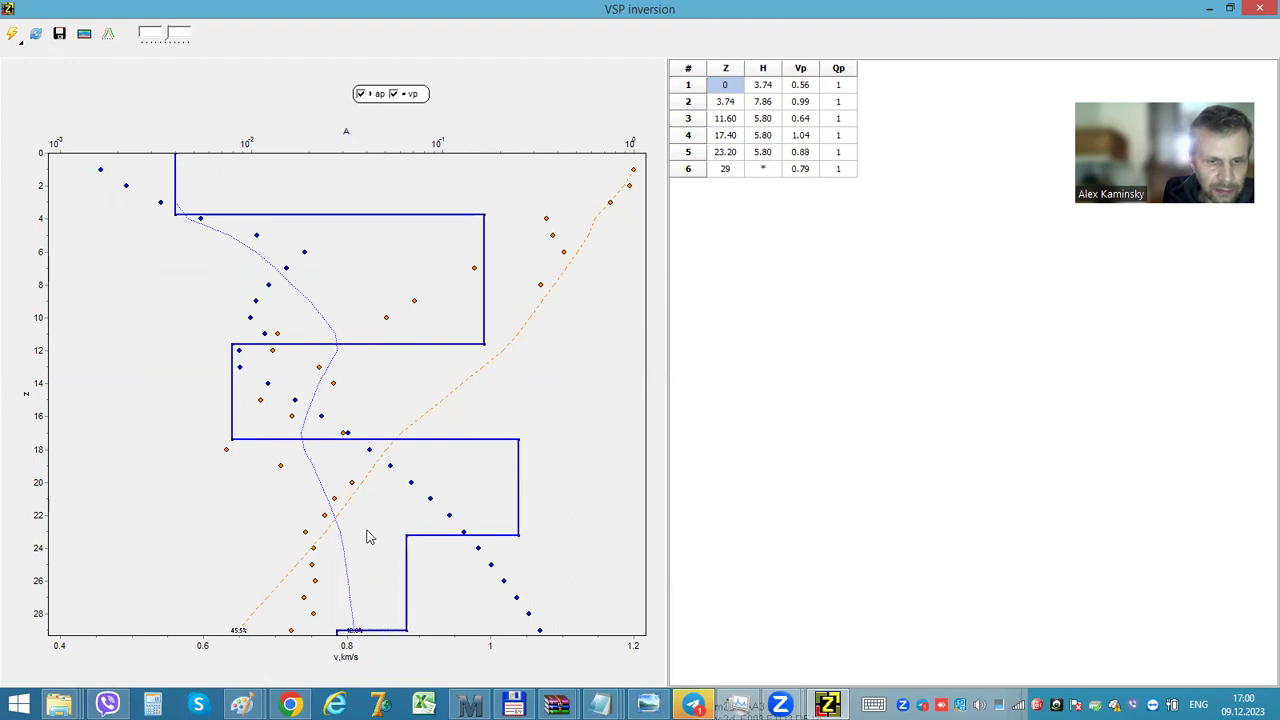
{"action": "left_click_drag", "start_coordinate": [362, 628], "coordinate": [350, 603]}
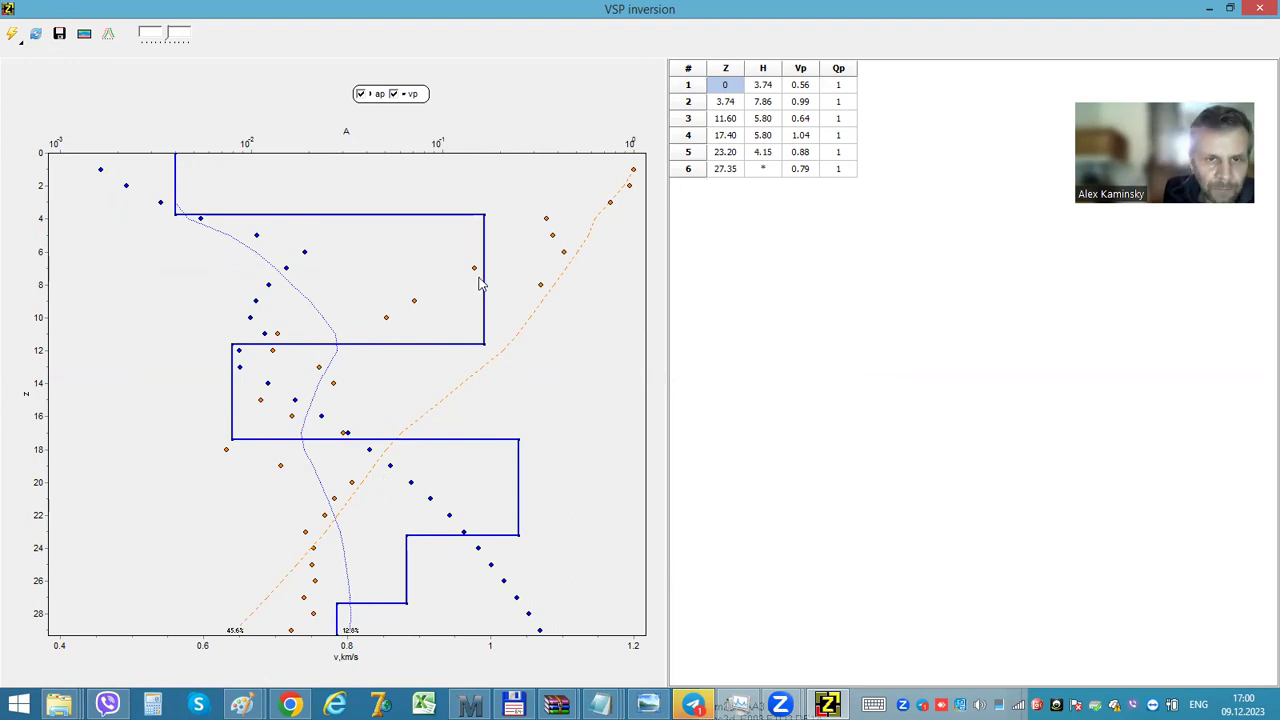
Step: Reduce the second layer's Vp to about 0.90 km/s and raise its base to about 10.05 m depth
{"action": "scroll", "coordinate": [478, 283], "scroll_direction": "down", "scroll_amount": 1}
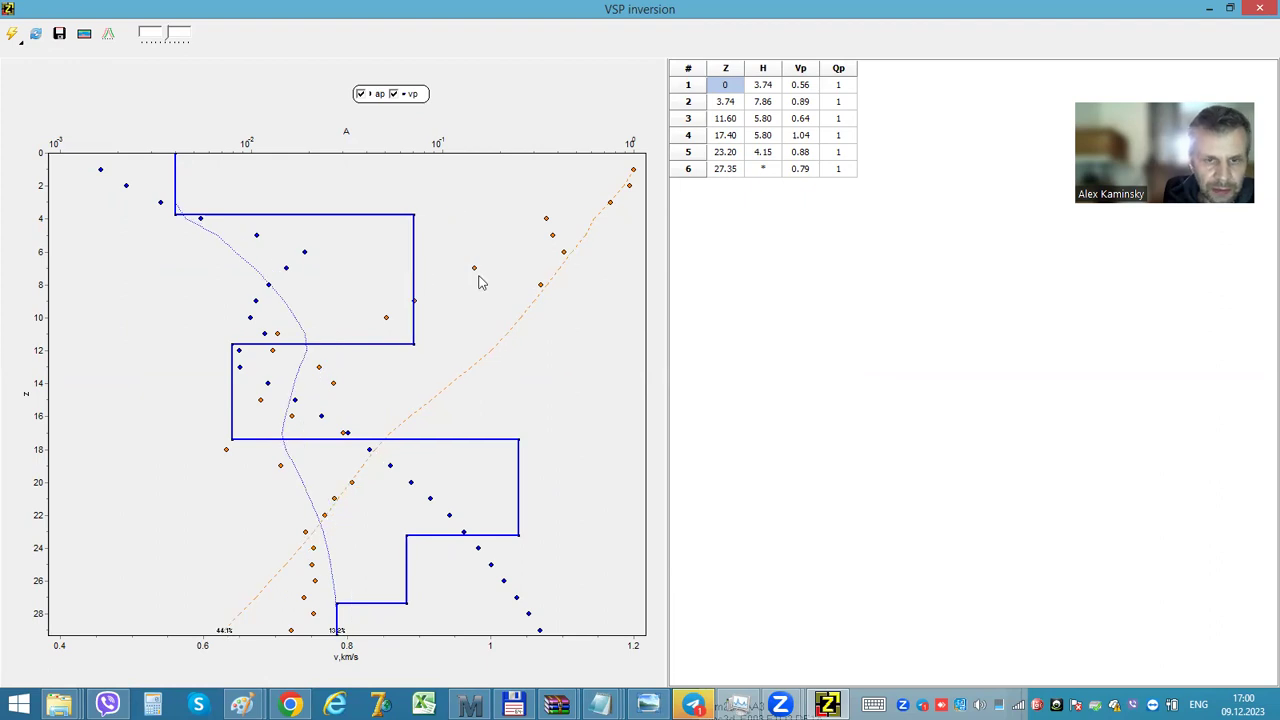
{"action": "left_click_drag", "start_coordinate": [331, 343], "coordinate": [336, 326]}
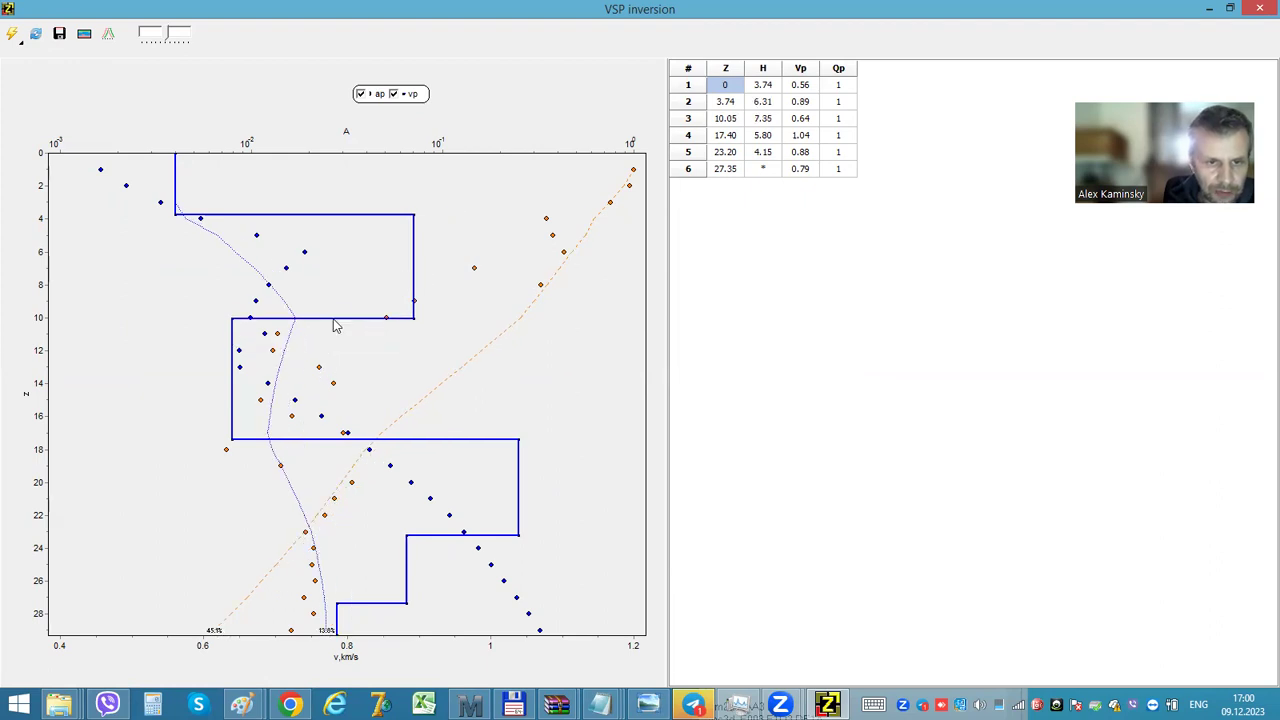
{"action": "left_click_drag", "start_coordinate": [411, 270], "coordinate": [420, 264]}
Step: Split the second layer in two, with the boundary at about 5.59 m and the lower part's Vp at about 0.80 km/s
{"action": "right_click", "coordinate": [420, 263]}
{"action": "left_click", "coordinate": [466, 272]}
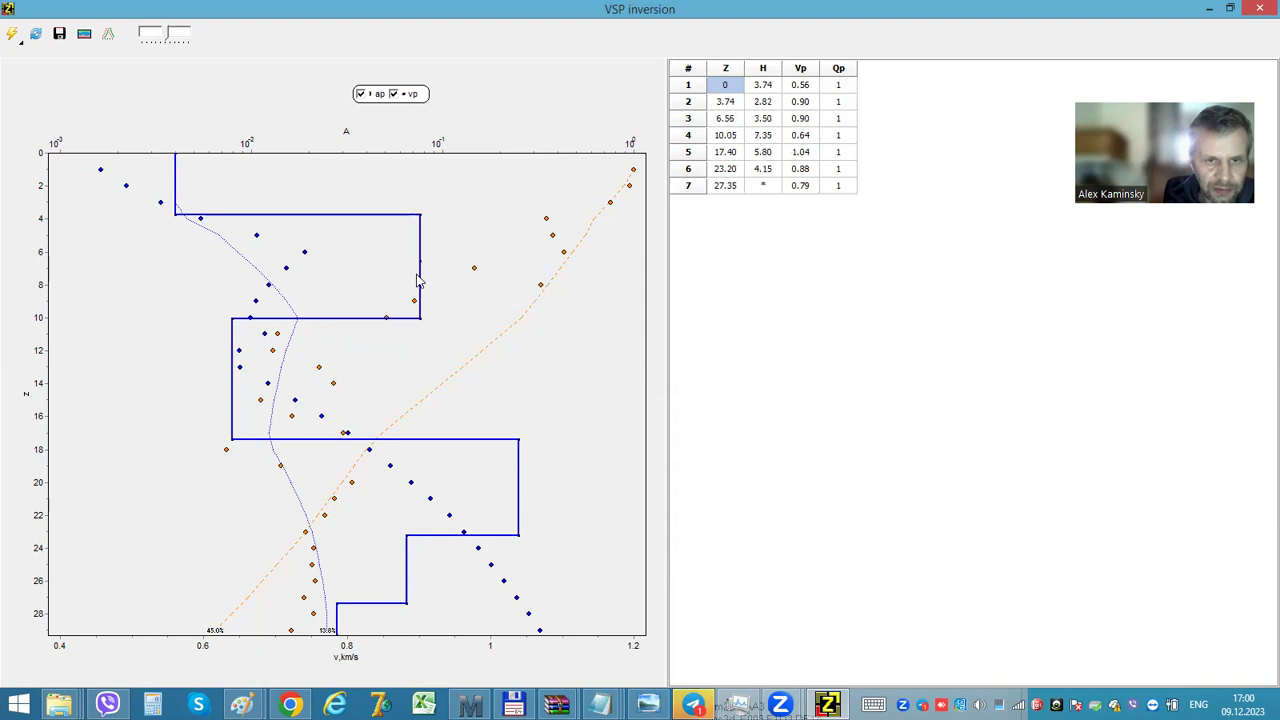
{"action": "left_click_drag", "start_coordinate": [418, 273], "coordinate": [386, 245]}
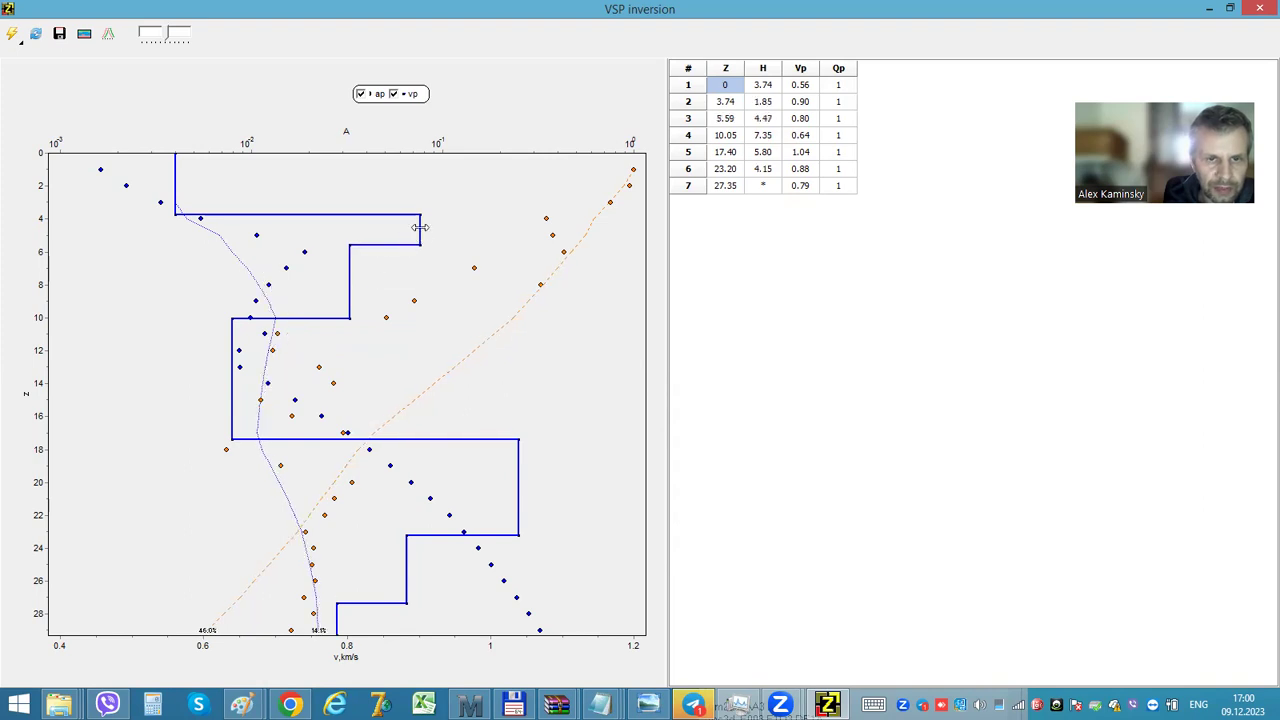
Step: Merge the two parts of the split second layer and set the merged layer's Vp to about 0.86 km/s
{"action": "right_click", "coordinate": [418, 227]}
{"action": "left_click", "coordinate": [470, 260]}
{"action": "left_click_drag", "start_coordinate": [370, 250], "coordinate": [386, 250]}
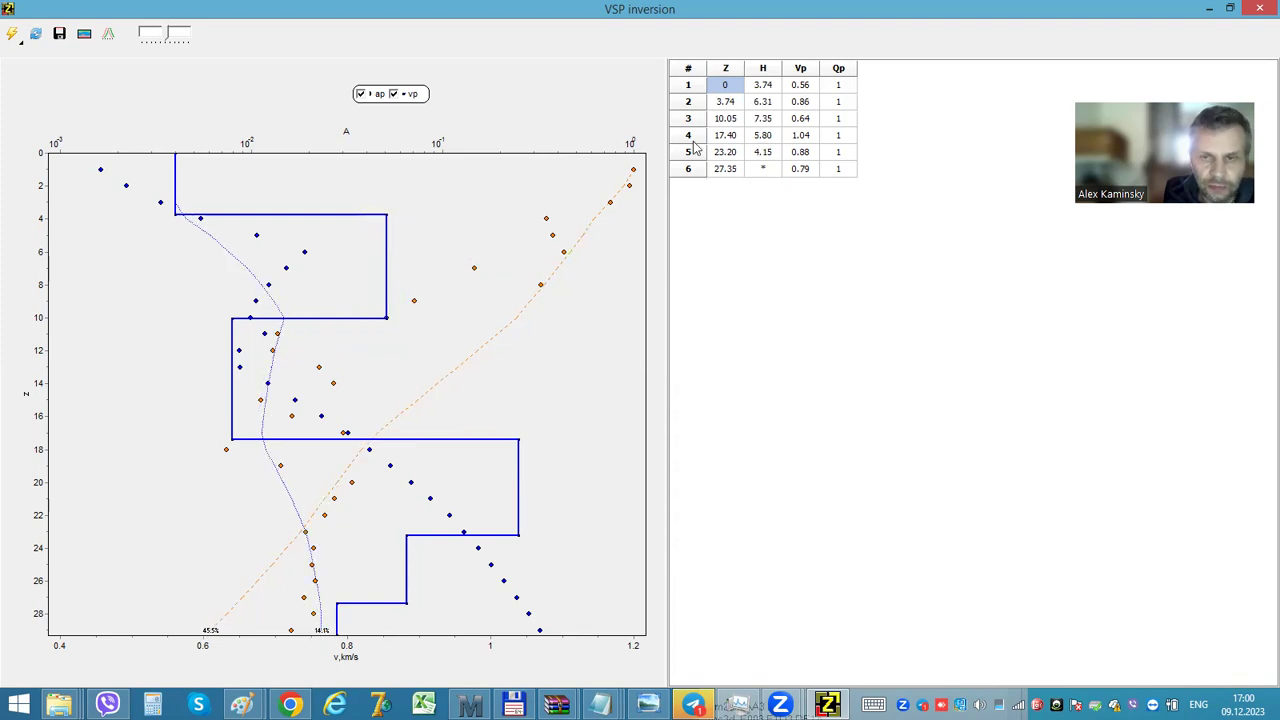
Step: Fix the fourth layer's top depth at 17.40 m and the second layer's Vp at 0.86, and invert the six-layer model including depths
{"action": "left_click", "coordinate": [728, 134]}
{"action": "left_click_drag", "start_coordinate": [728, 134], "coordinate": [728, 158]}
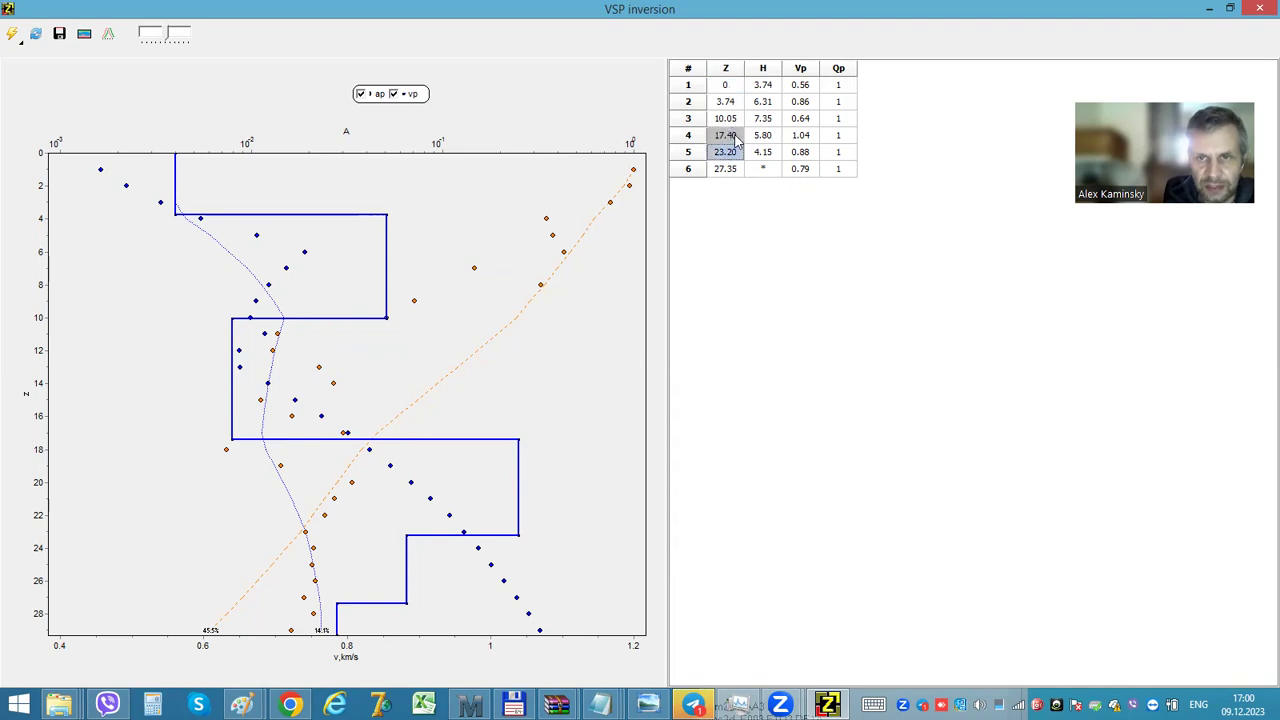
{"action": "left_click", "coordinate": [803, 103]}
{"action": "left_click", "coordinate": [801, 118], "text": "shift"}
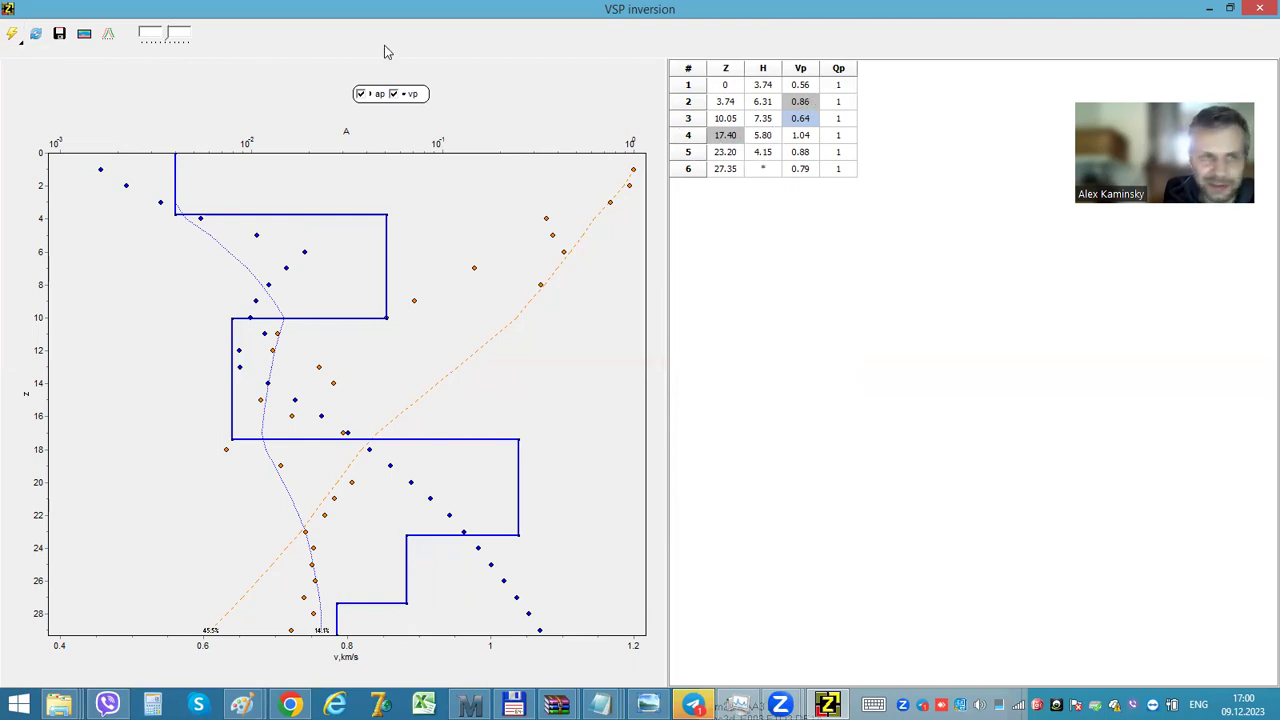
{"action": "left_click", "coordinate": [12, 35]}
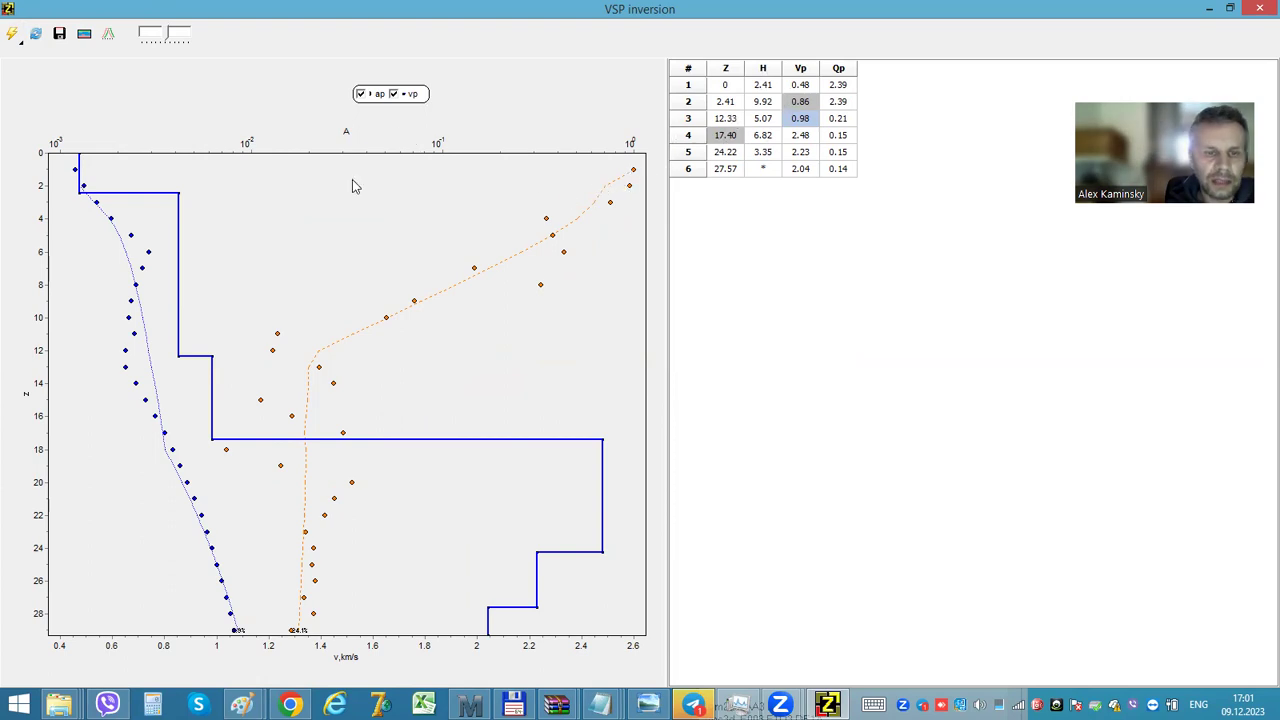
Step: Rerun the inversion on velocity data only, with the ap amplitude data switched off just for that run
{"action": "left_click", "coordinate": [366, 94]}
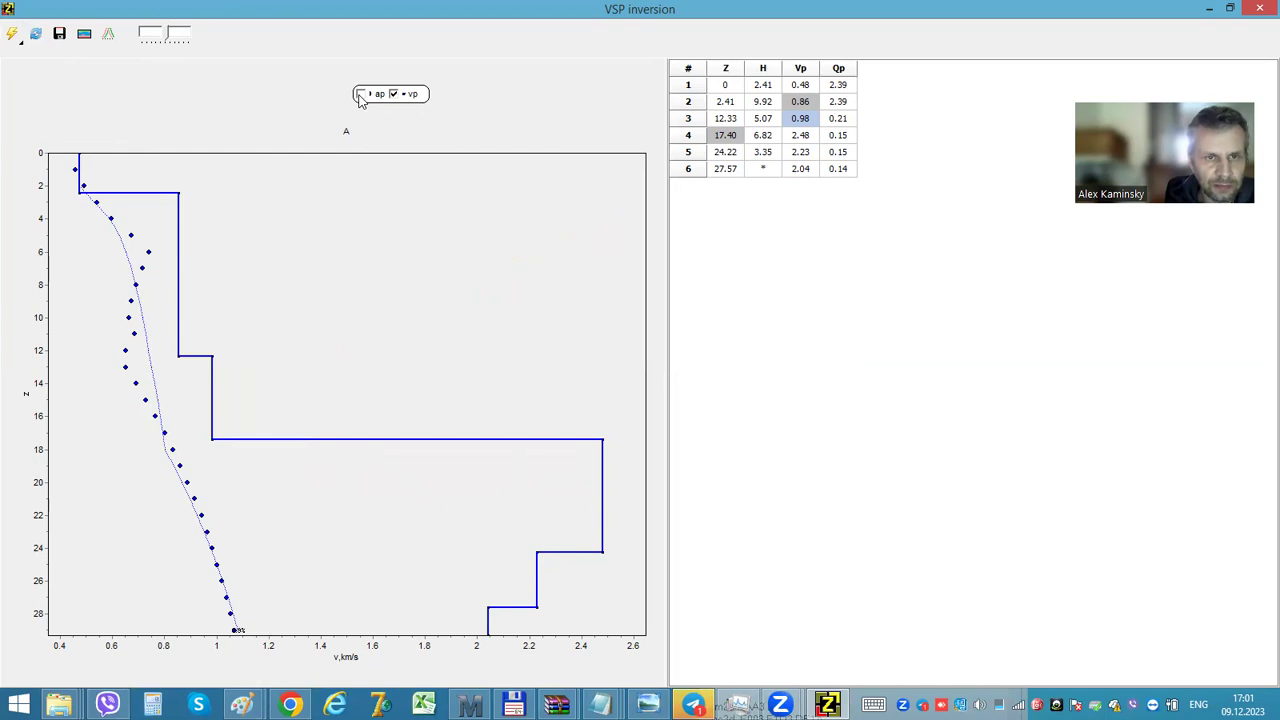
{"action": "left_click", "coordinate": [14, 36]}
{"action": "left_click", "coordinate": [360, 94]}
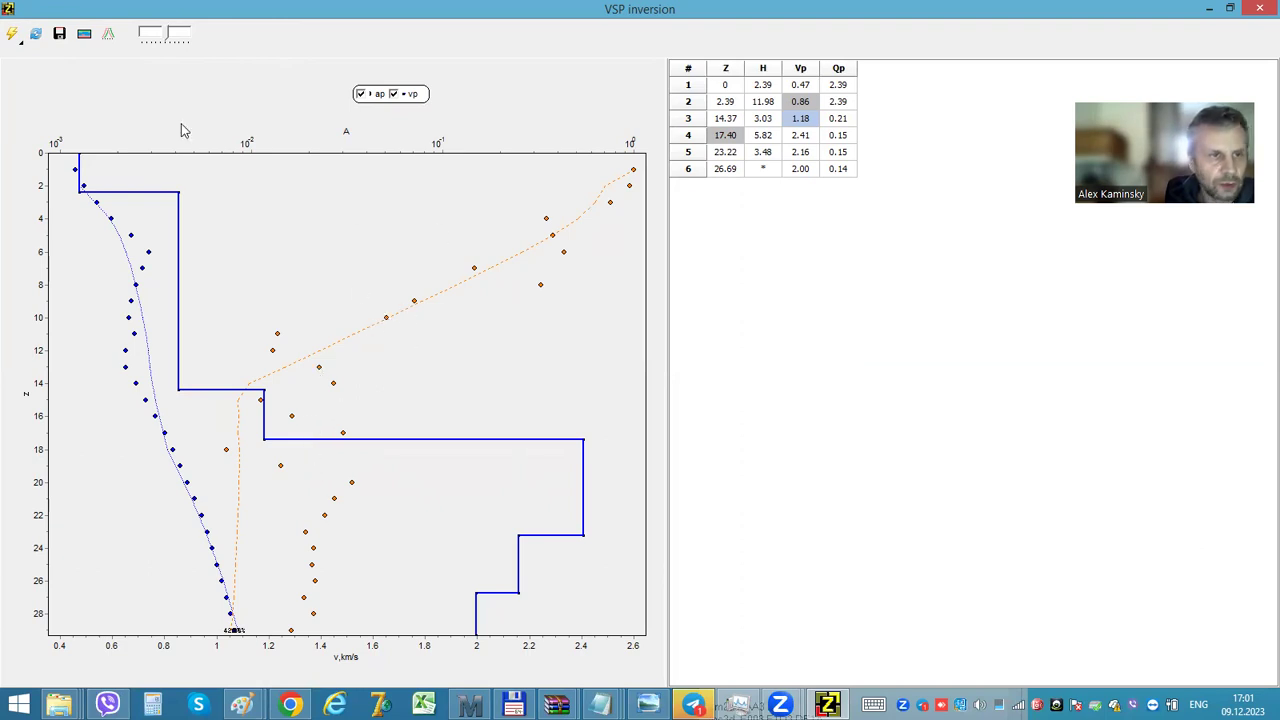
Step: Rerun the inversion with the smoothing at its maximum and again with the smoothing at its minimum
{"action": "left_click", "coordinate": [8, 39]}
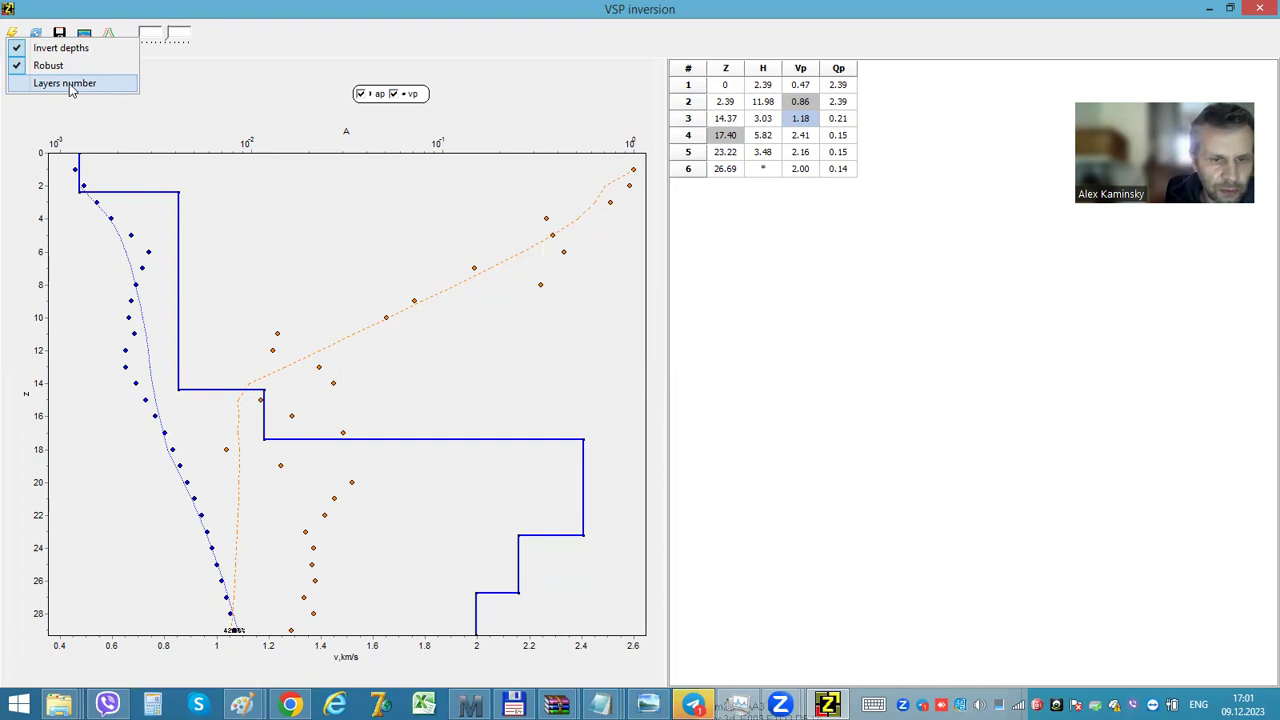
{"action": "left_click", "coordinate": [129, 7]}
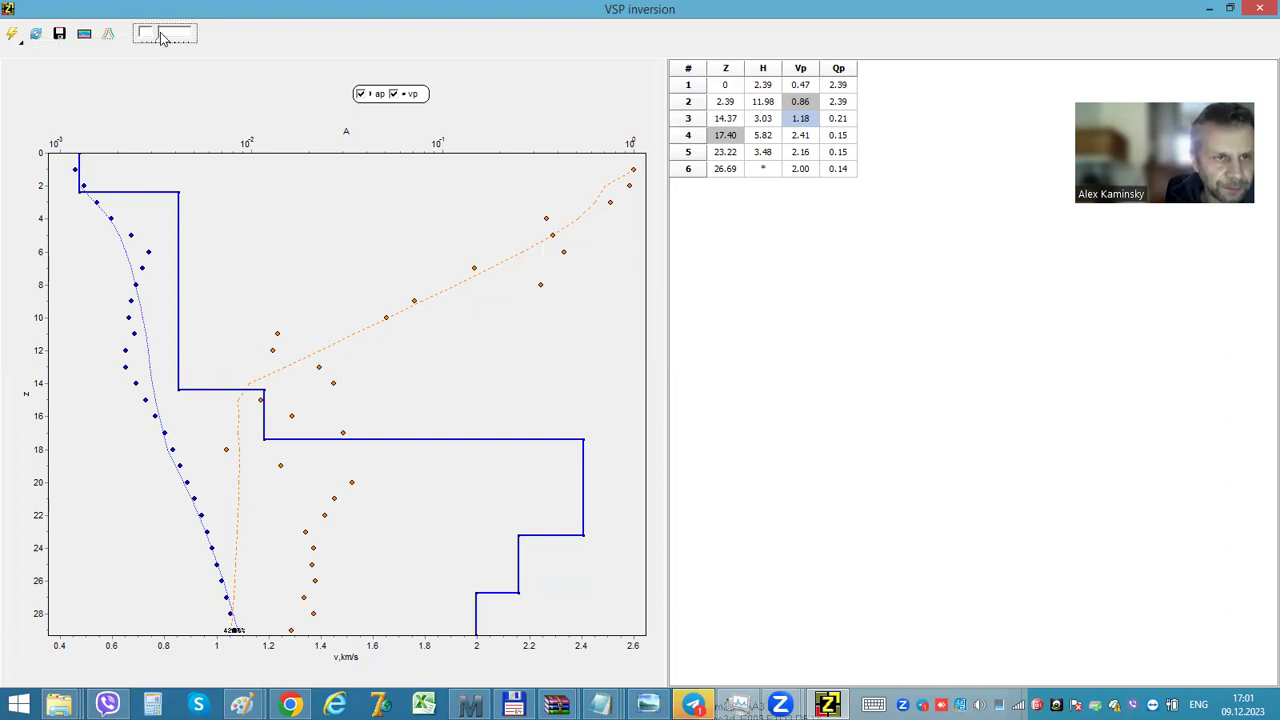
{"action": "left_click_drag", "start_coordinate": [155, 38], "coordinate": [172, 38]}
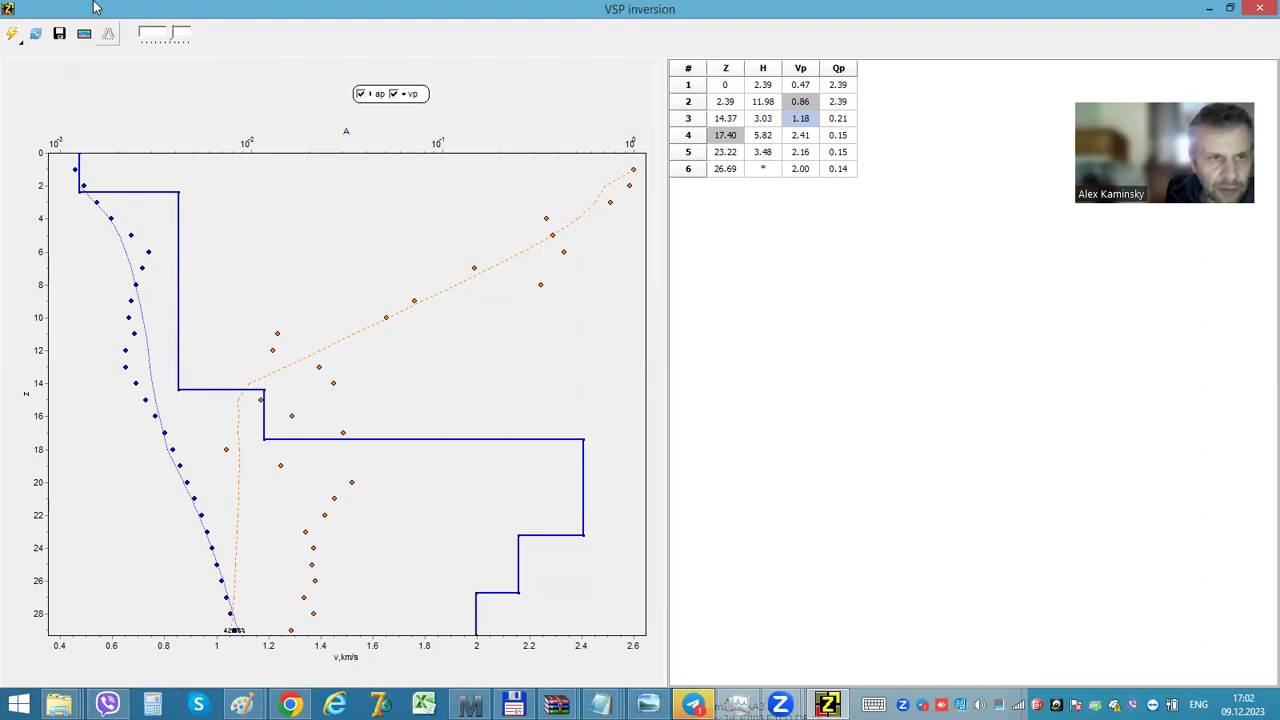
{"action": "left_click_drag", "start_coordinate": [175, 35], "coordinate": [201, 33]}
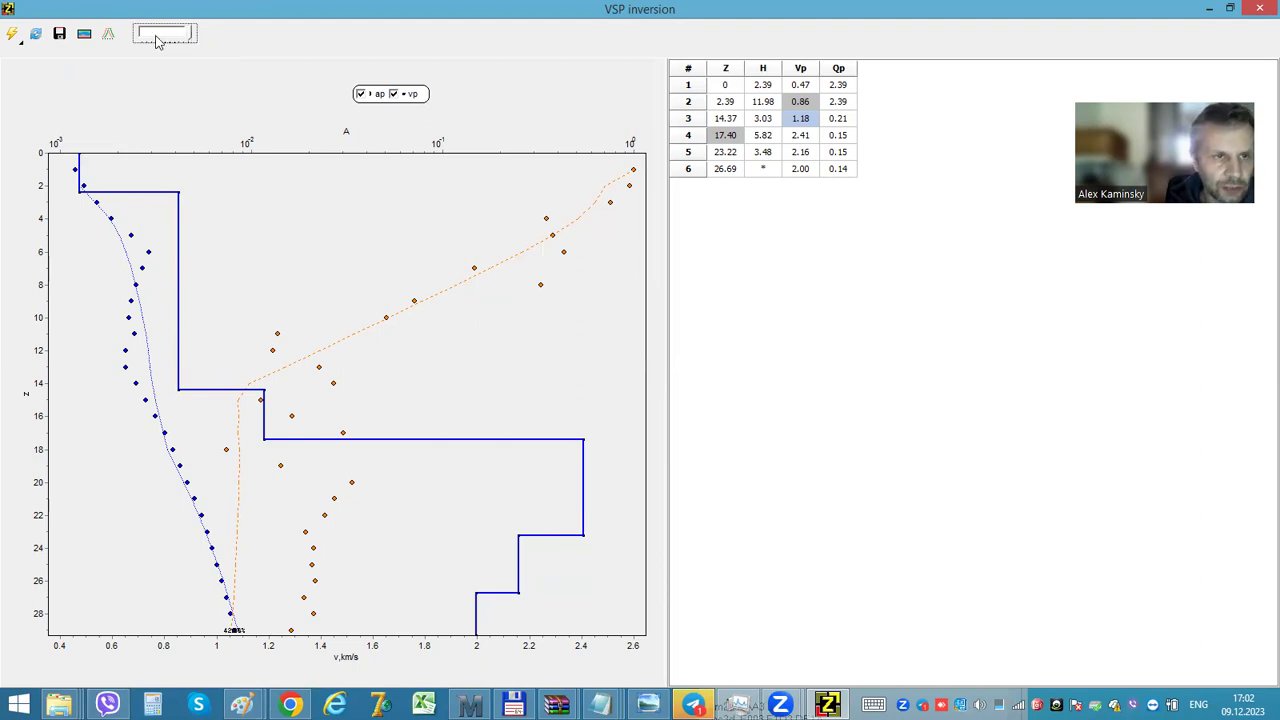
{"action": "left_click", "coordinate": [13, 35]}
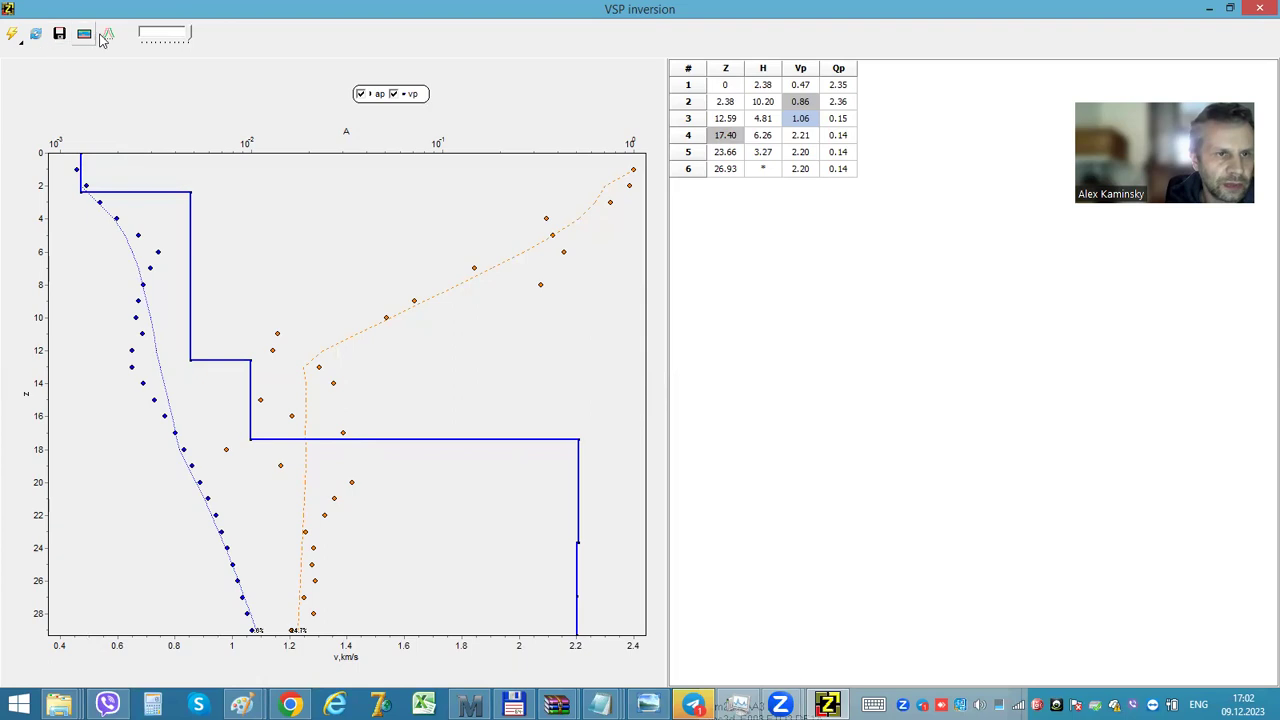
{"action": "left_click", "coordinate": [12, 36]}
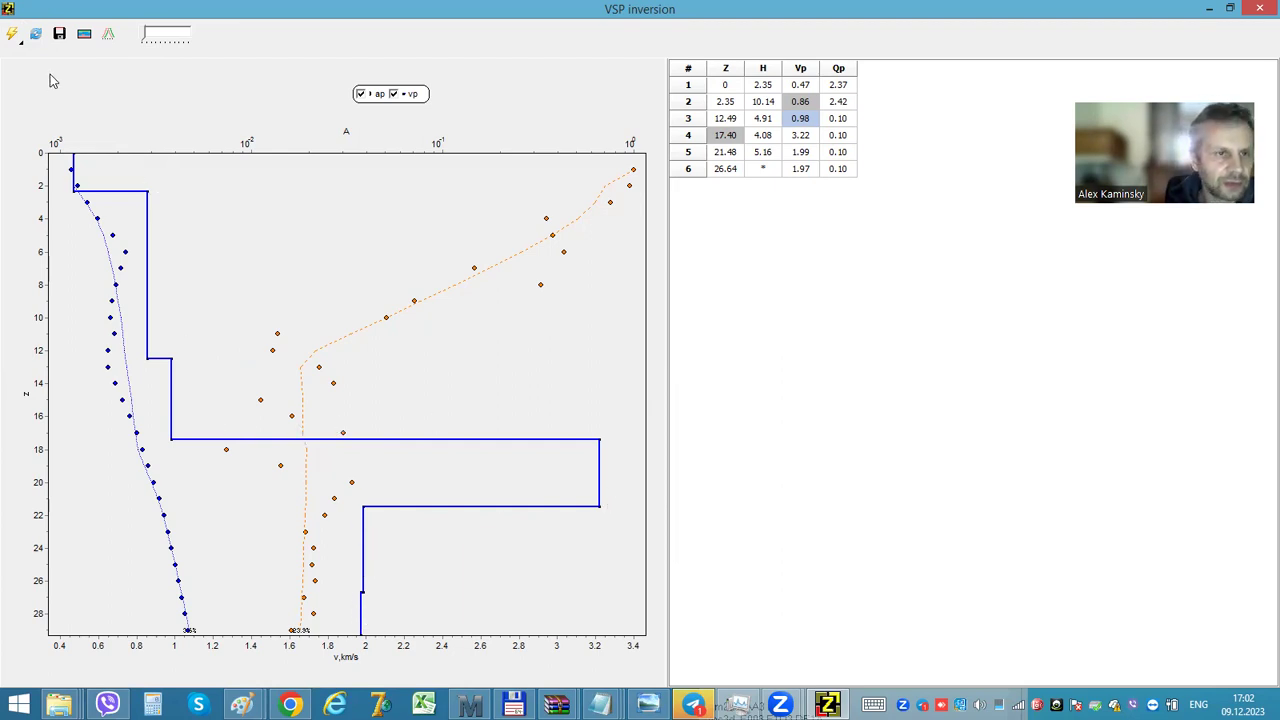
Step: Lower the fourth layer's Vp to about 1.36 km/s on the model curve
{"action": "left_click", "coordinate": [12, 35]}
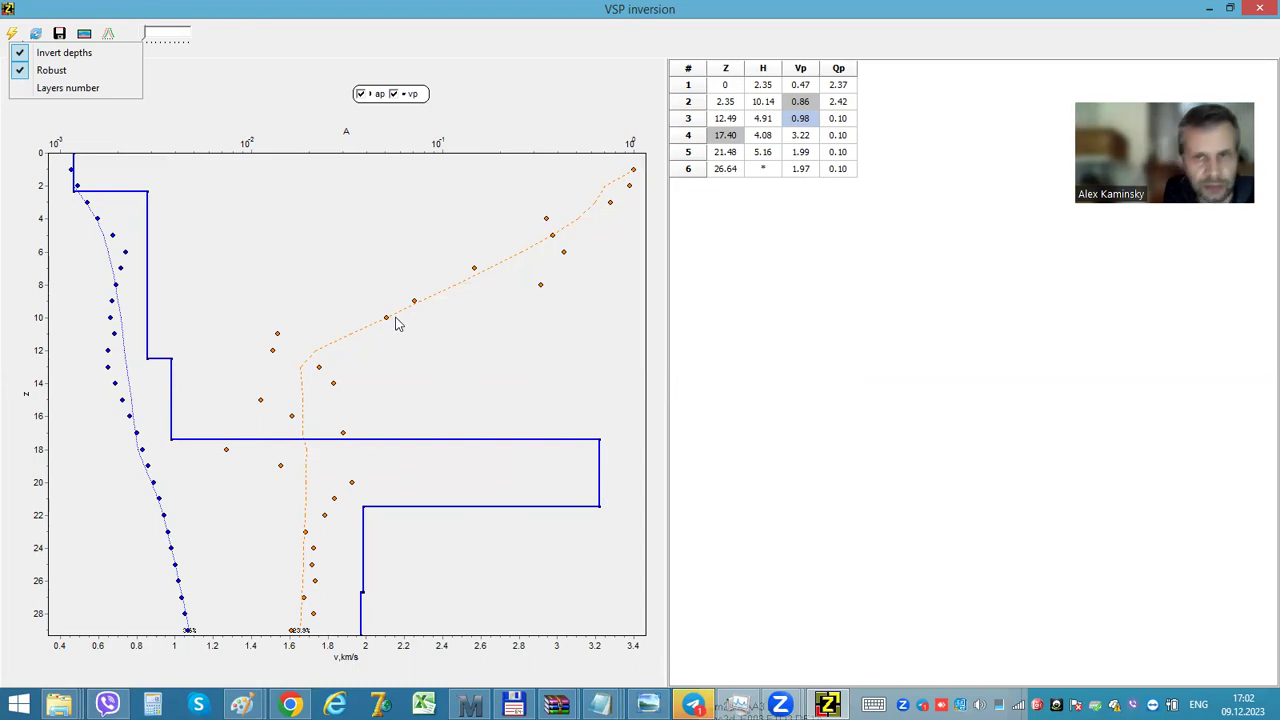
{"action": "left_click", "coordinate": [601, 474]}
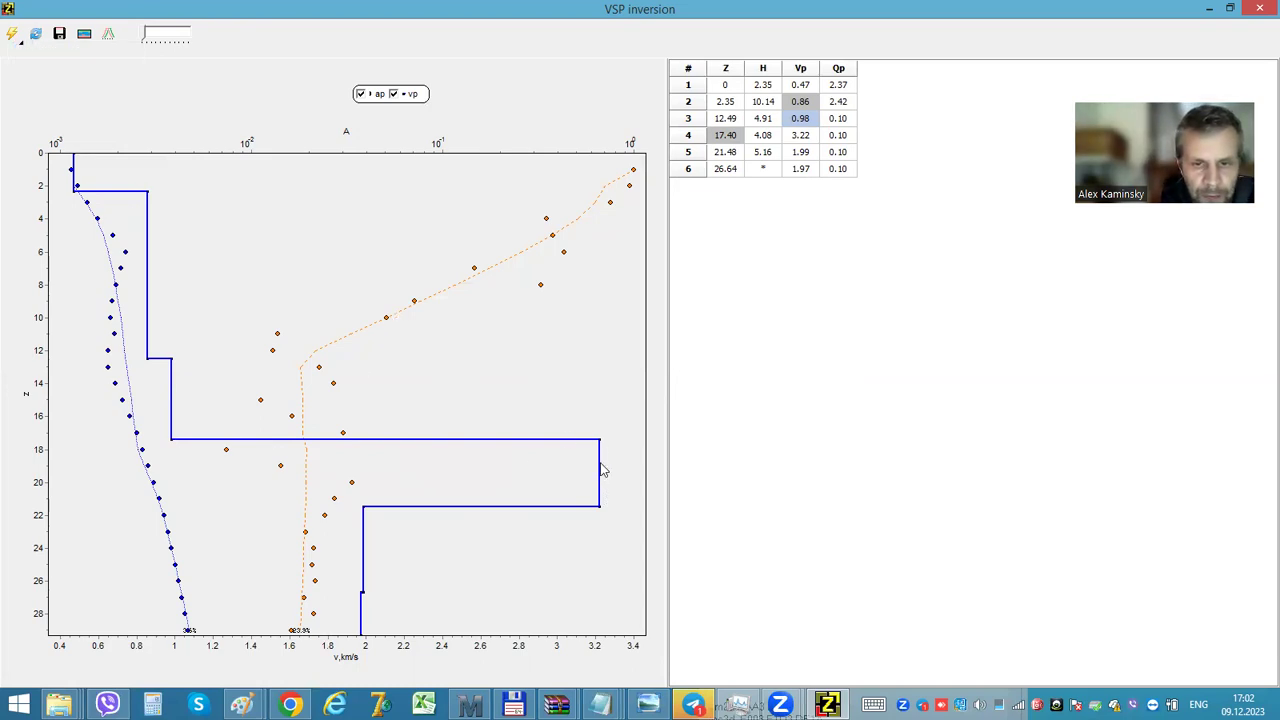
{"action": "left_click_drag", "start_coordinate": [601, 470], "coordinate": [405, 447]}
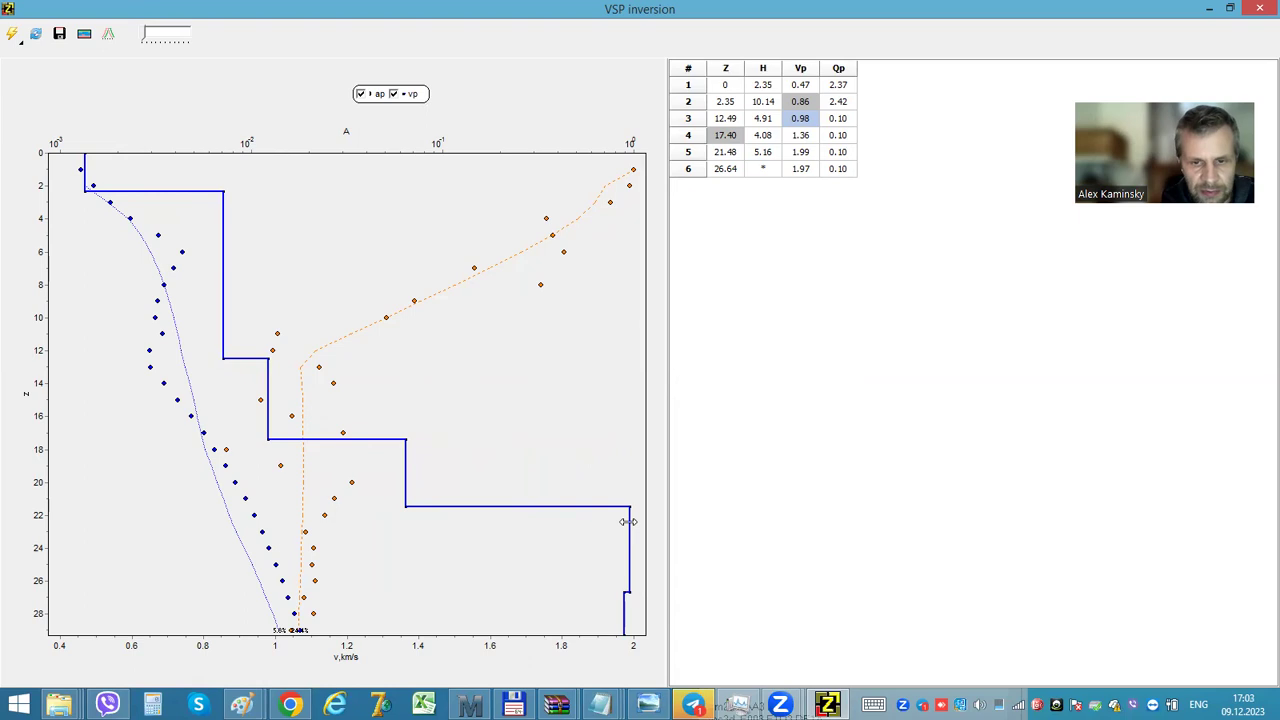
Step: Close the VSP inversion window and open the Trace editor
{"action": "left_click", "coordinate": [7, 8]}
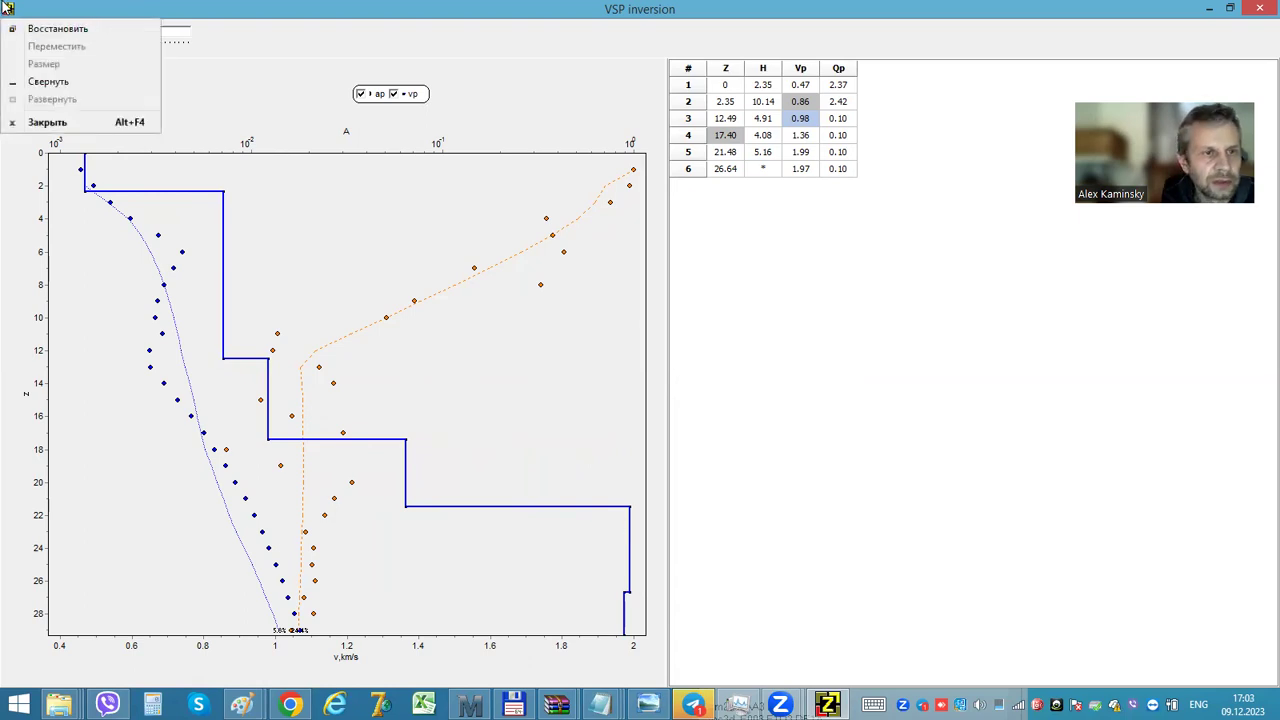
{"action": "left_click", "coordinate": [51, 123]}
{"action": "left_click", "coordinate": [43, 50]}
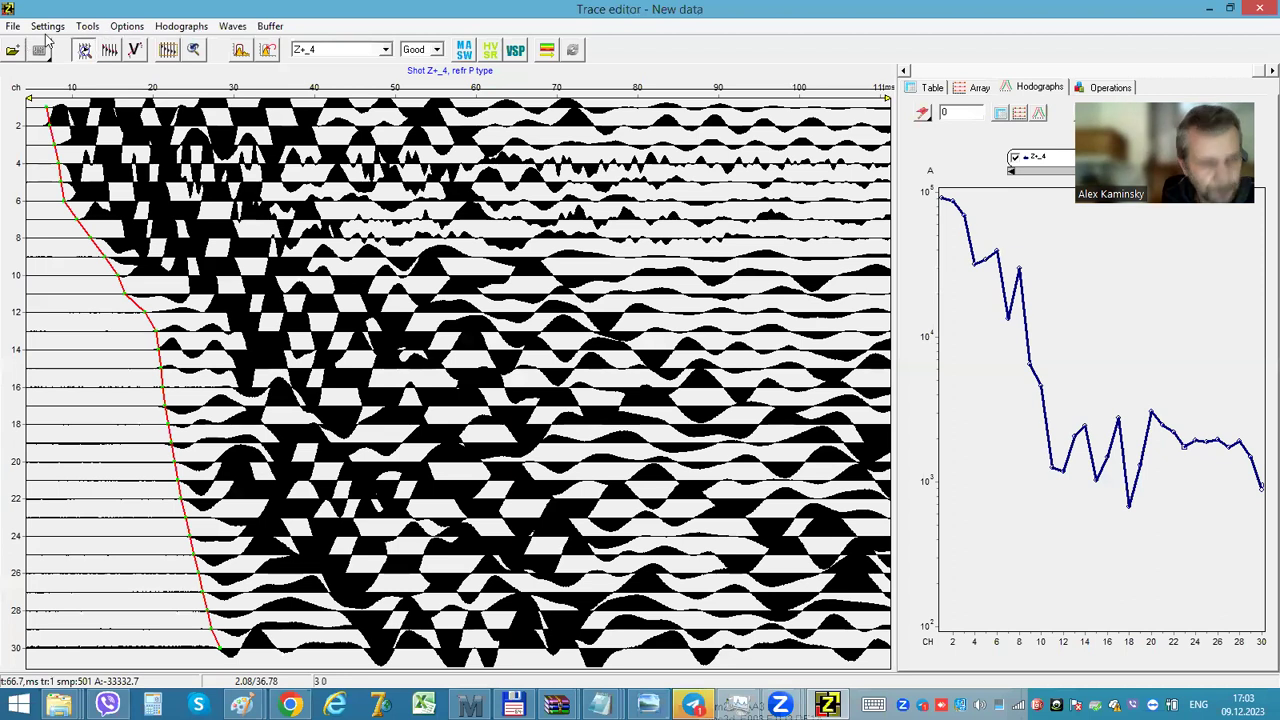
Step: Load the 10UJA-4P shot from the folder above vsp1 as SEG-Y SG2 data, replacing the loaded files instead of adding to them
{"action": "left_click", "coordinate": [12, 50]}
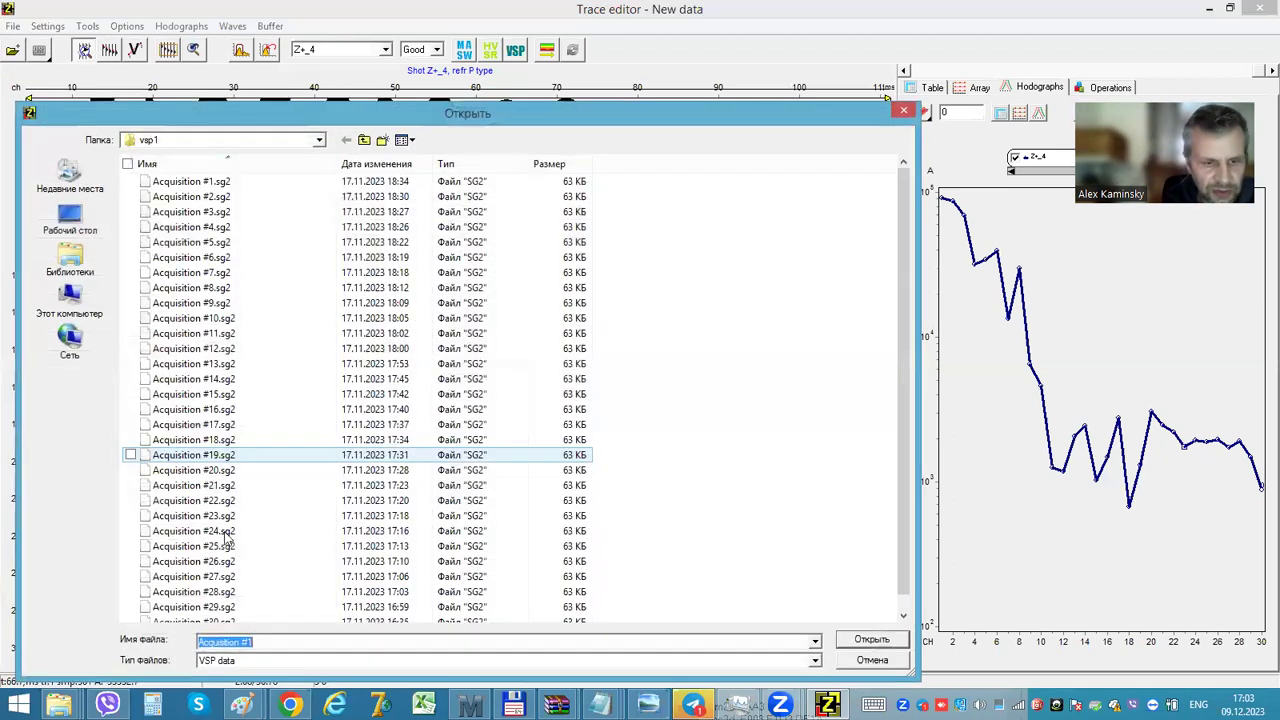
{"action": "left_click", "coordinate": [287, 662]}
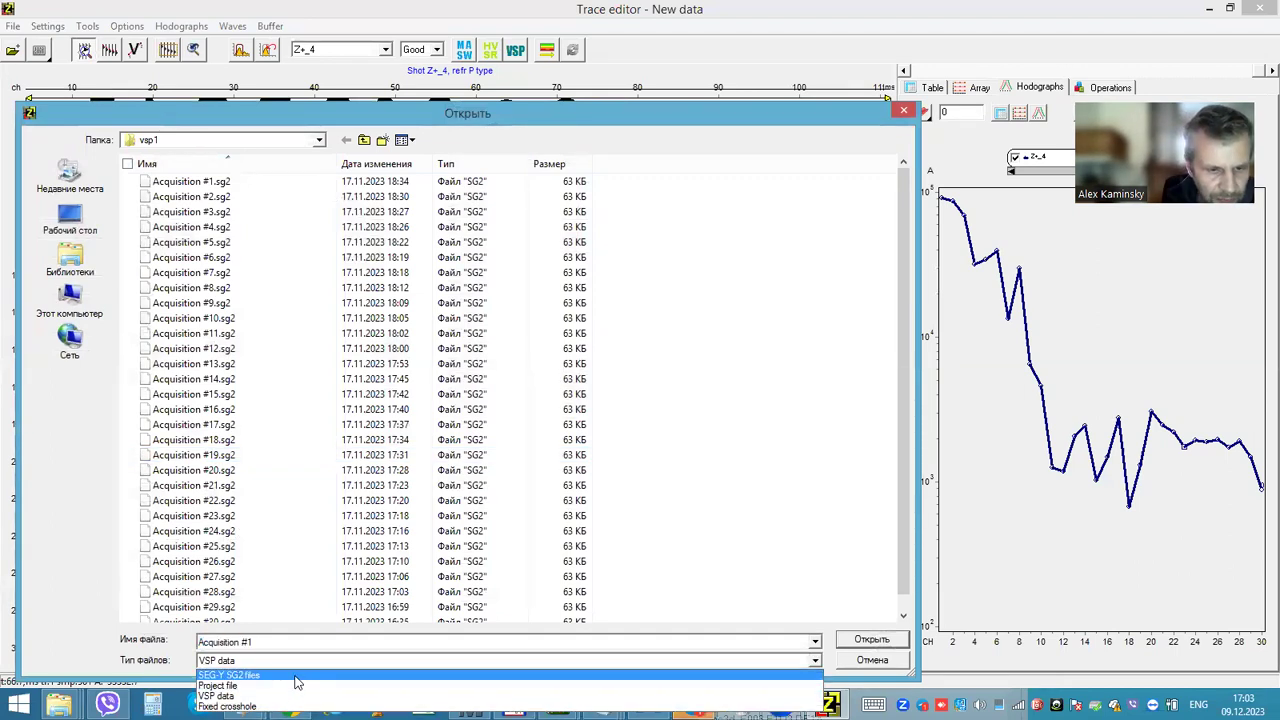
{"action": "left_click", "coordinate": [294, 688]}
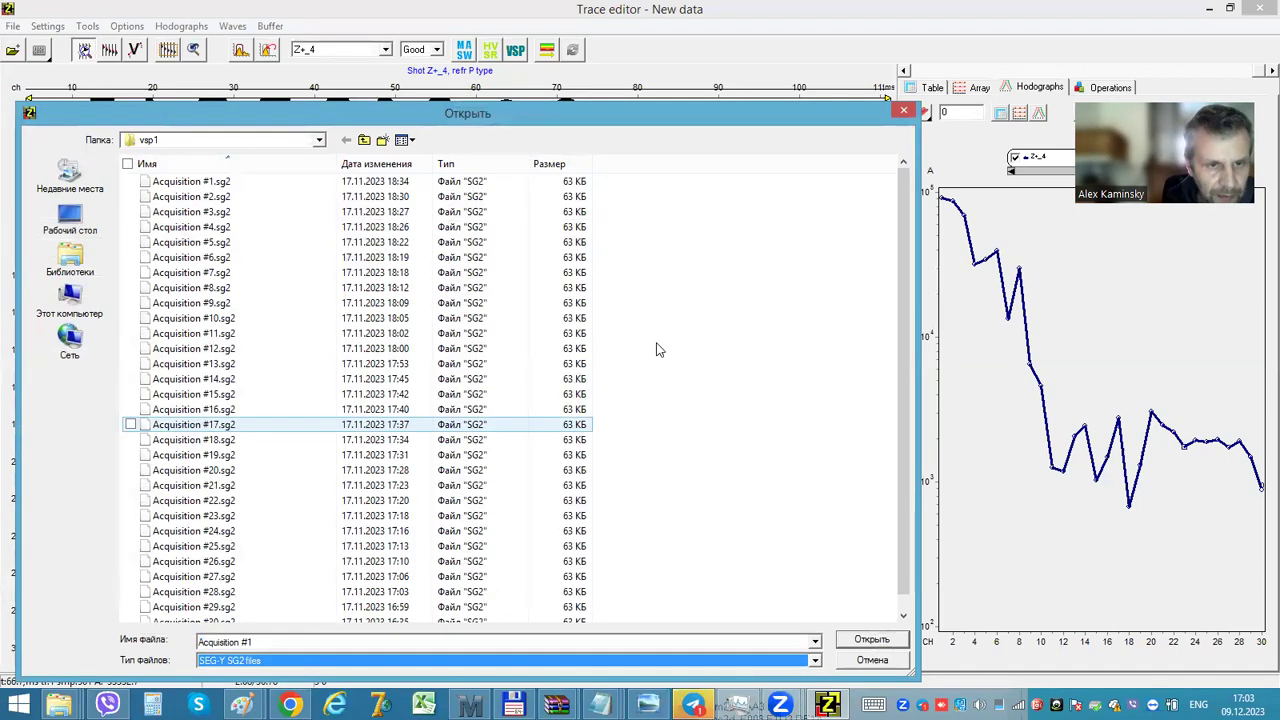
{"action": "left_click", "coordinate": [365, 141]}
{"action": "double_click", "coordinate": [205, 218]}
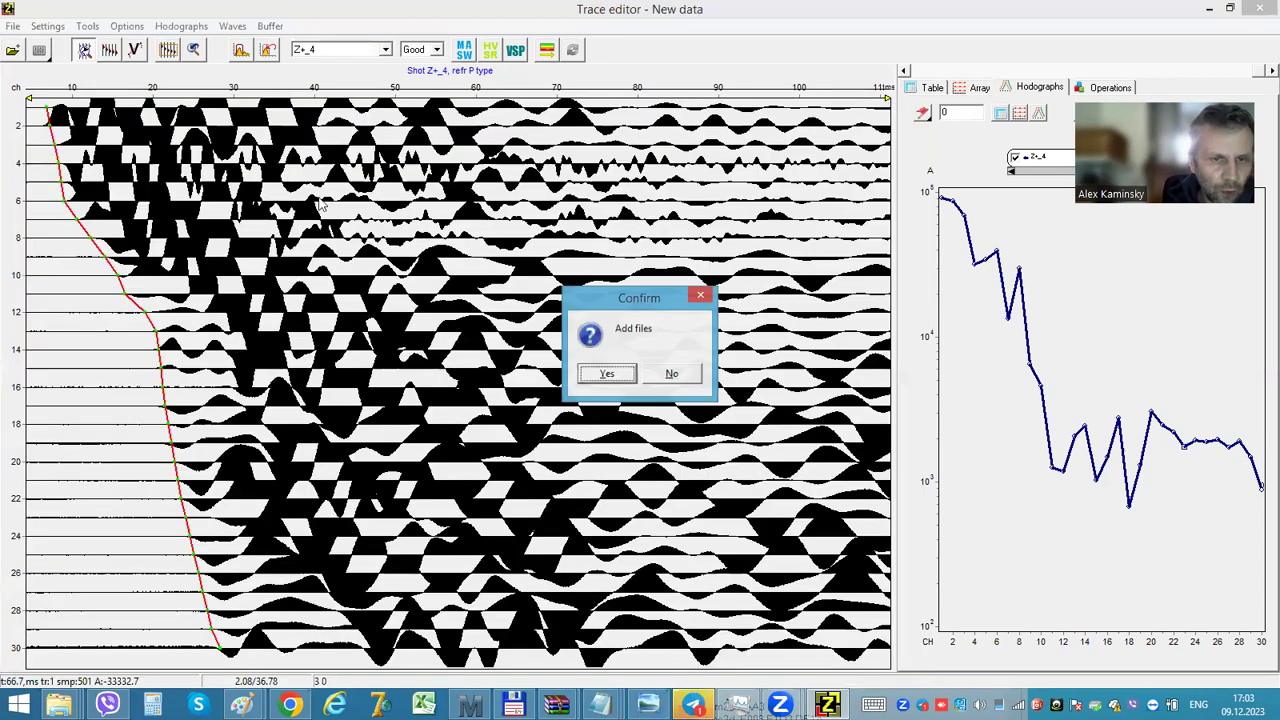
{"action": "left_click", "coordinate": [677, 375]}
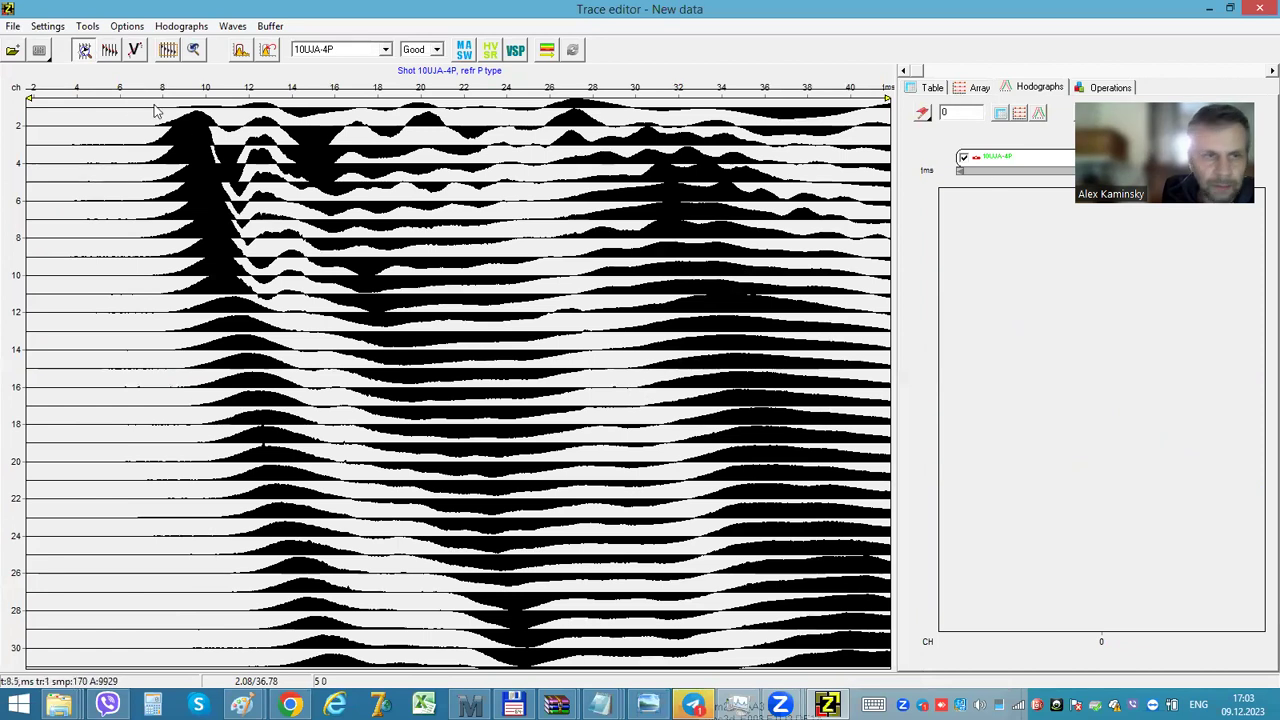
Step: Reverse the sign of Z for the shot's receivers
{"action": "left_click_drag", "start_coordinate": [214, 257], "coordinate": [118, 108]}
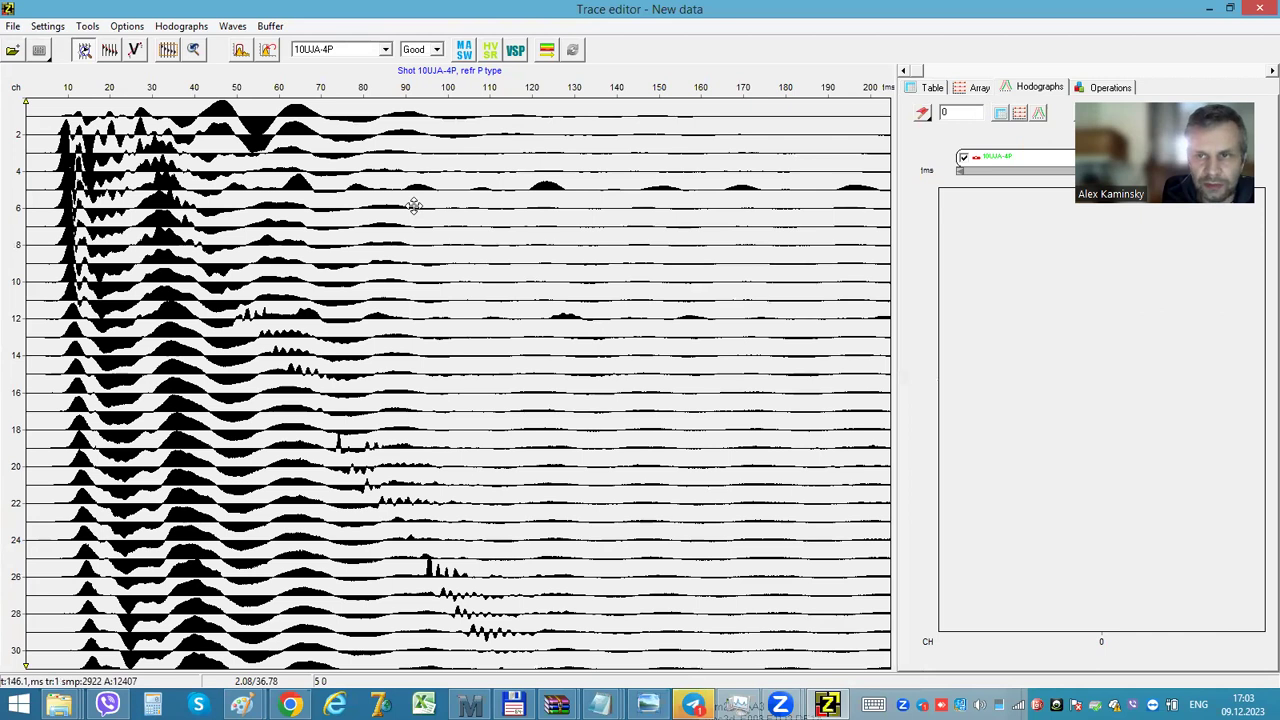
{"action": "left_click", "coordinate": [940, 88]}
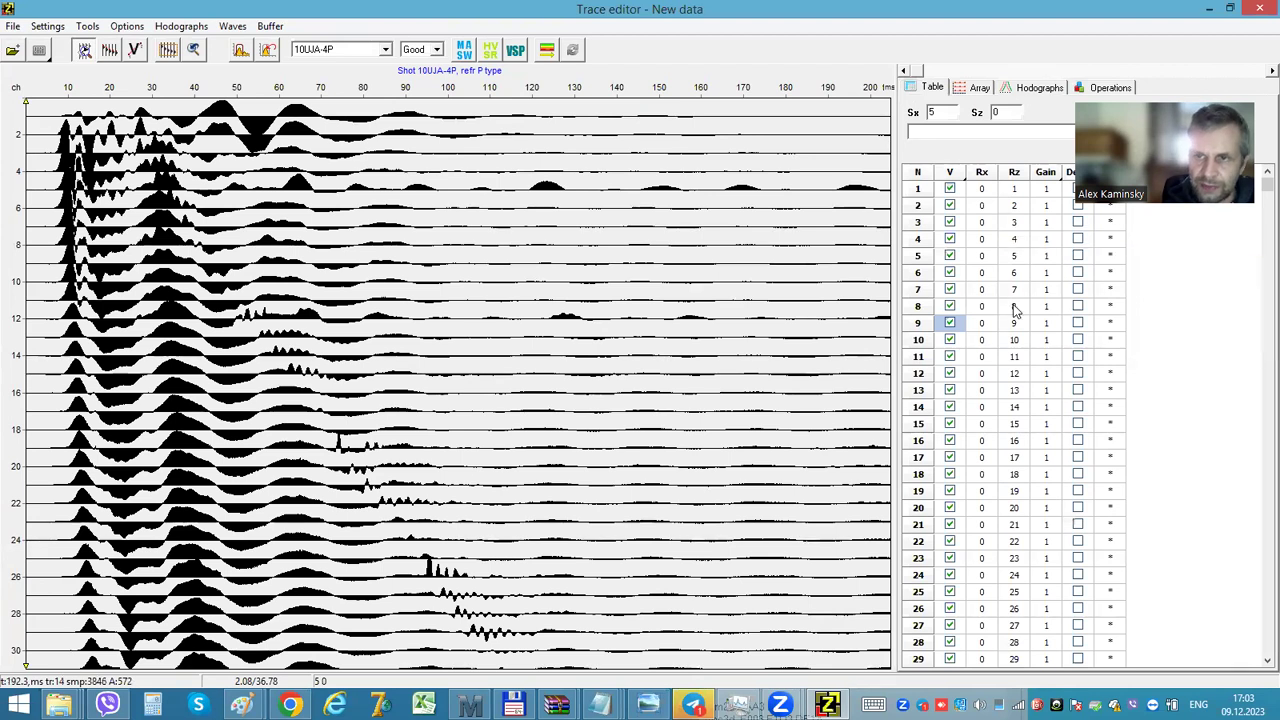
{"action": "left_click", "coordinate": [87, 26]}
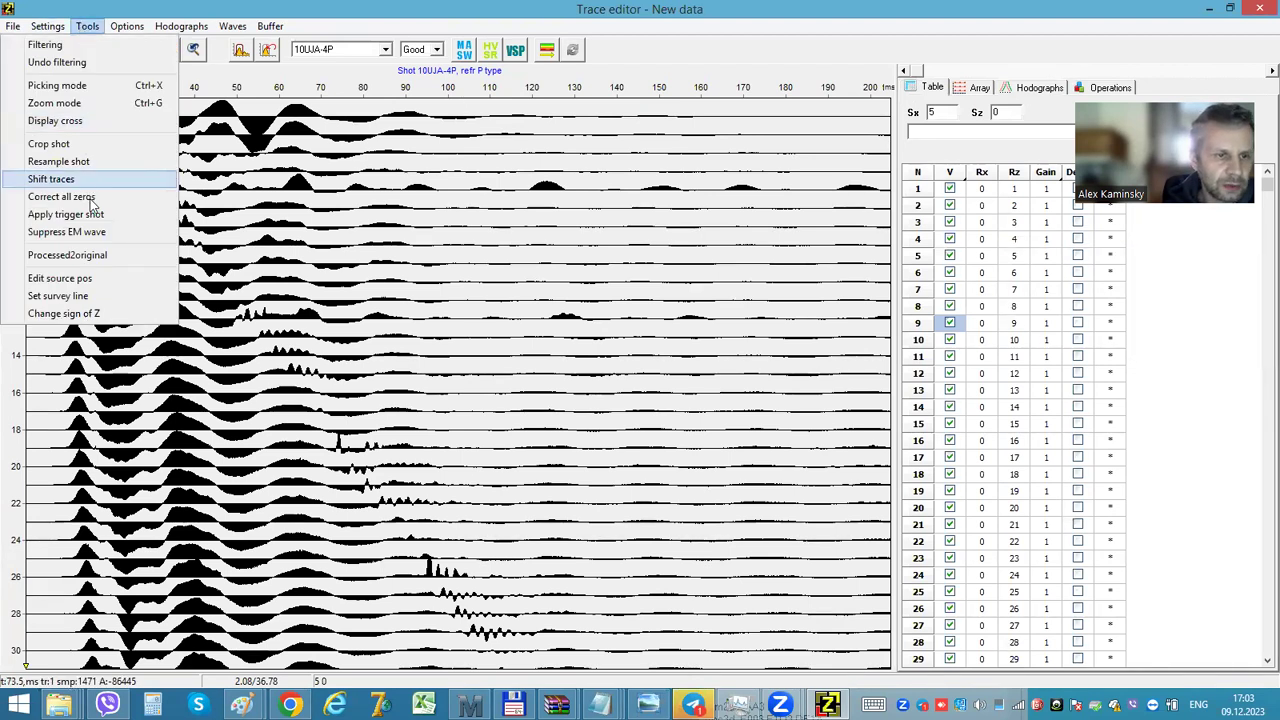
{"action": "left_click", "coordinate": [58, 315]}
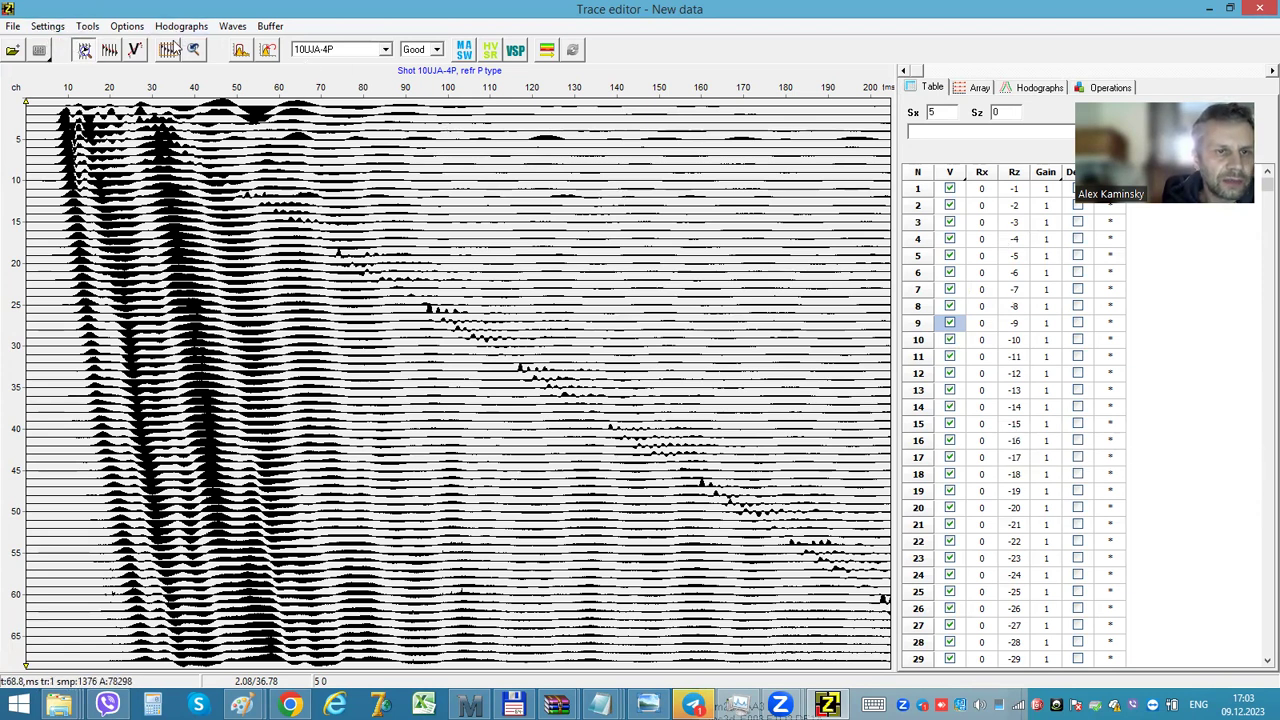
Step: Autopick the first arrivals on shot 10UJA-4P and collect the amplitudes from the shot, showing them as a curve by channel
{"action": "left_click", "coordinate": [112, 50]}
{"action": "left_click", "coordinate": [200, 51]}
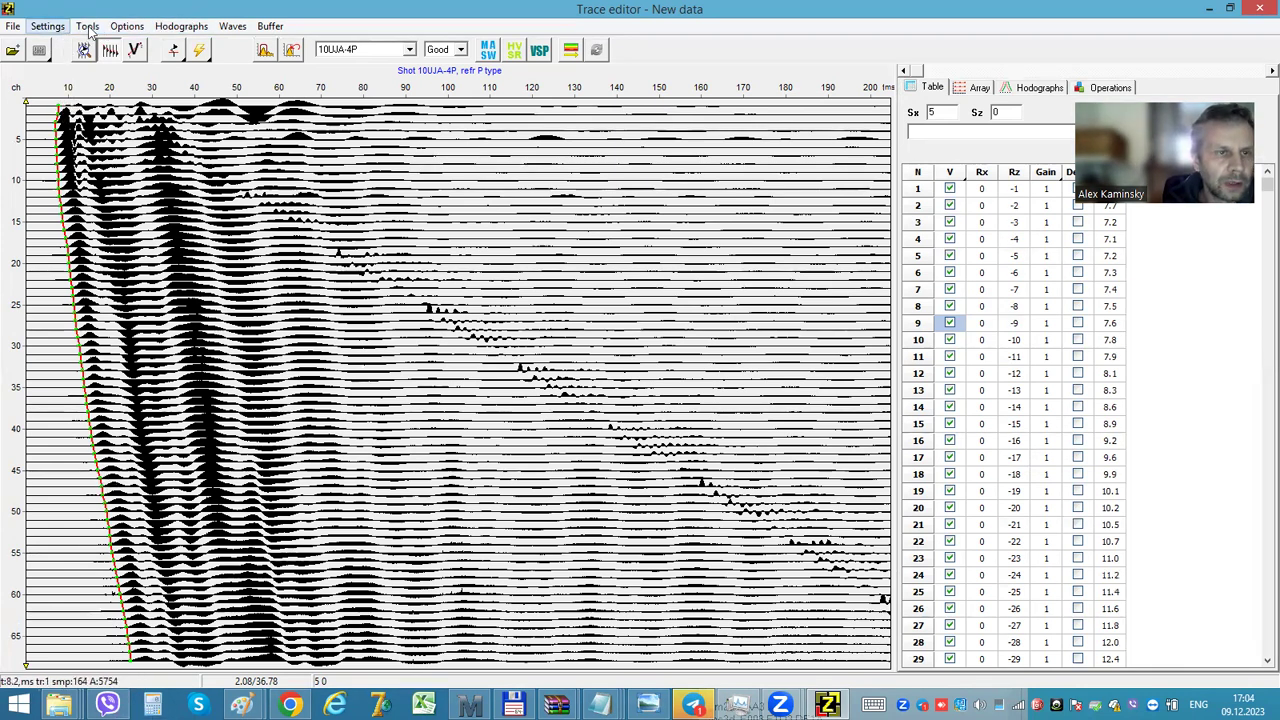
{"action": "left_click", "coordinate": [205, 30]}
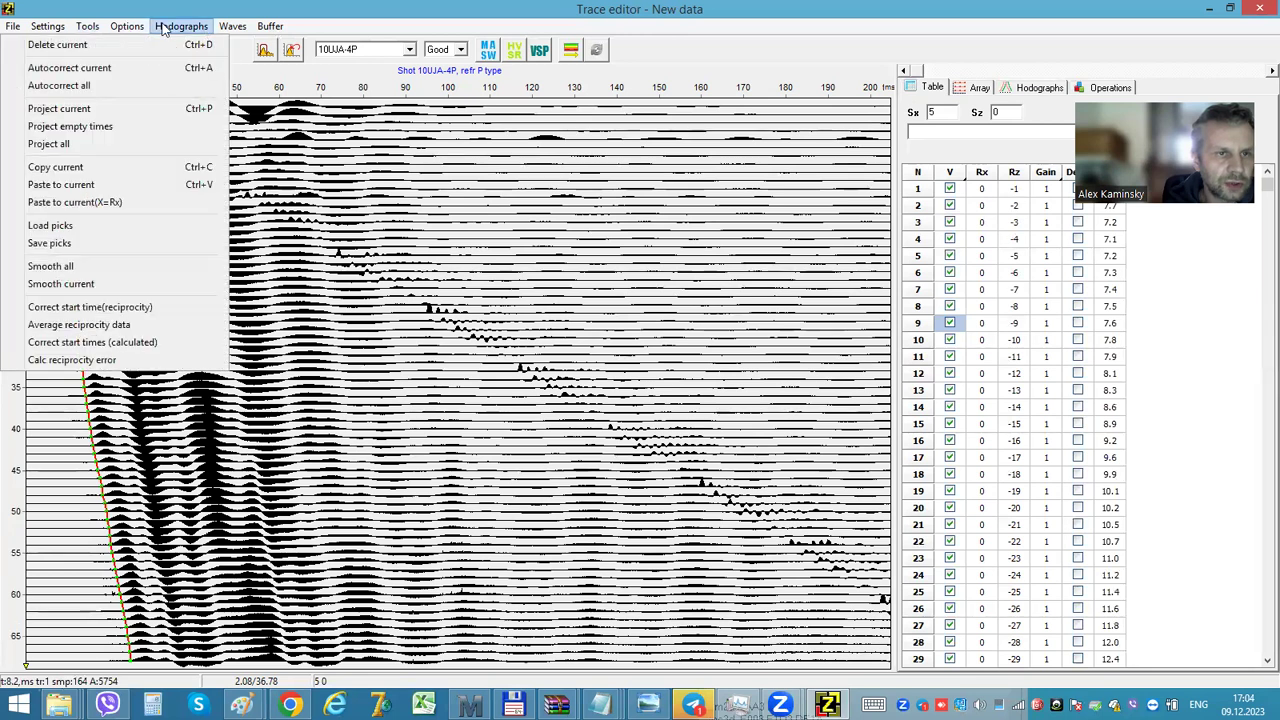
{"action": "mouse_move", "coordinate": [140, 30]}
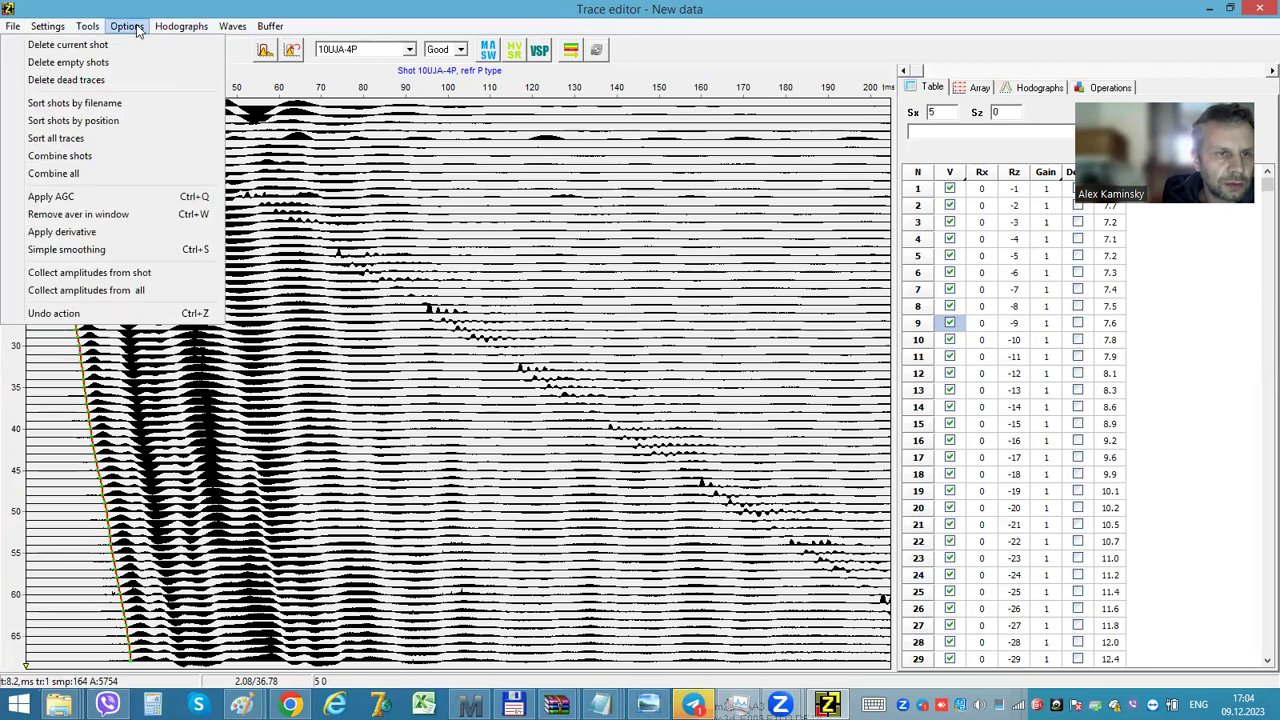
{"action": "left_click", "coordinate": [89, 273]}
{"action": "left_click", "coordinate": [1041, 88]}
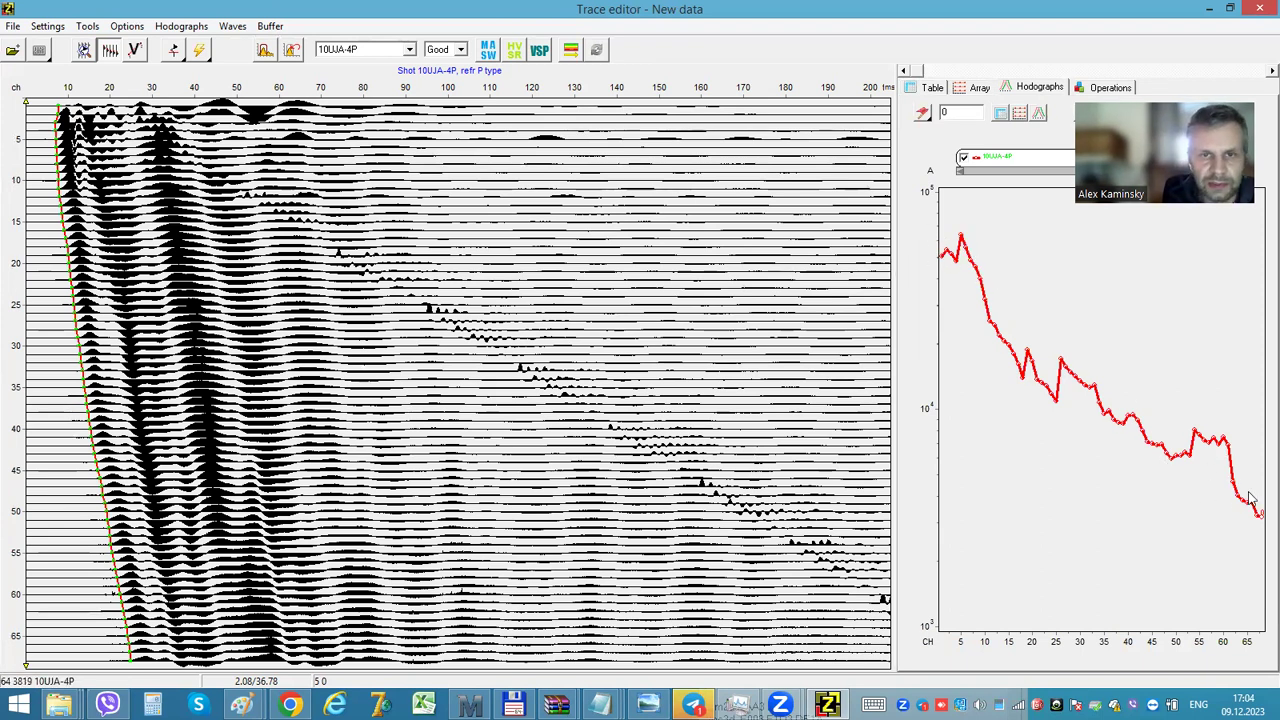
Step: Transfer the picked data to ZondST2D without saving the old project, and apply the mesh with velocities 1.1 to 3.8 km/s
{"action": "left_click", "coordinate": [570, 49]}
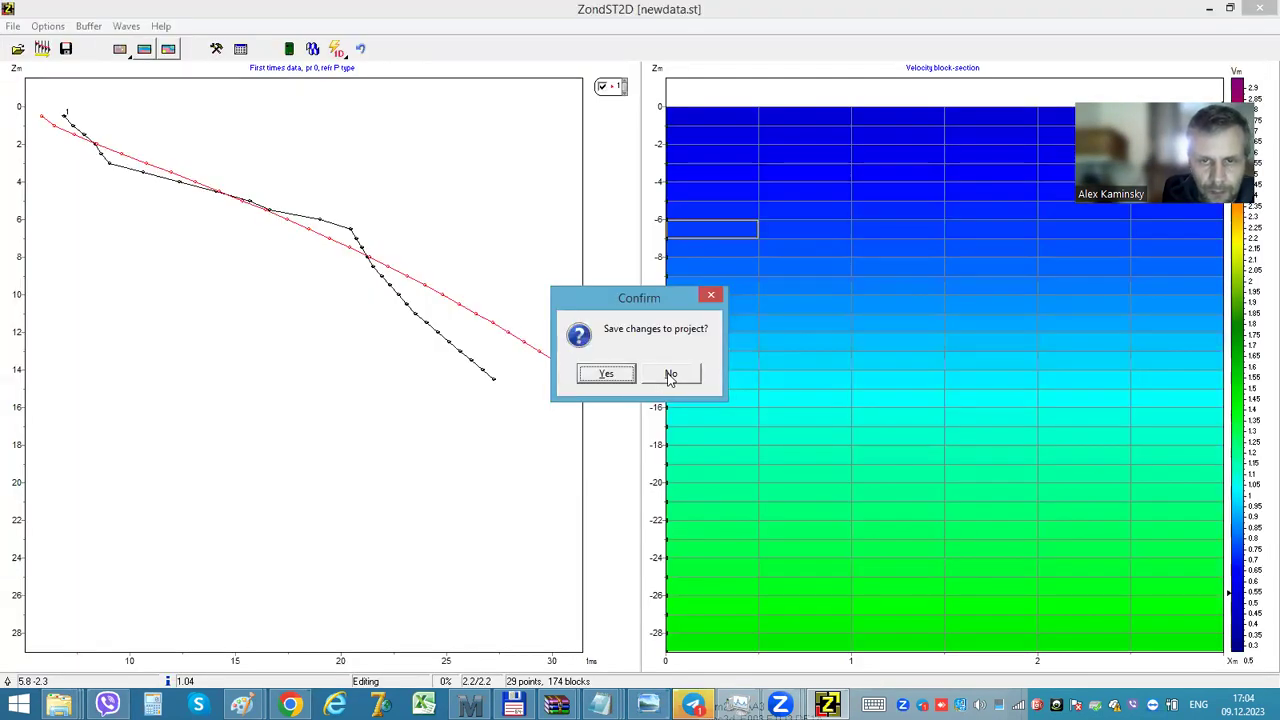
{"action": "left_click", "coordinate": [670, 375]}
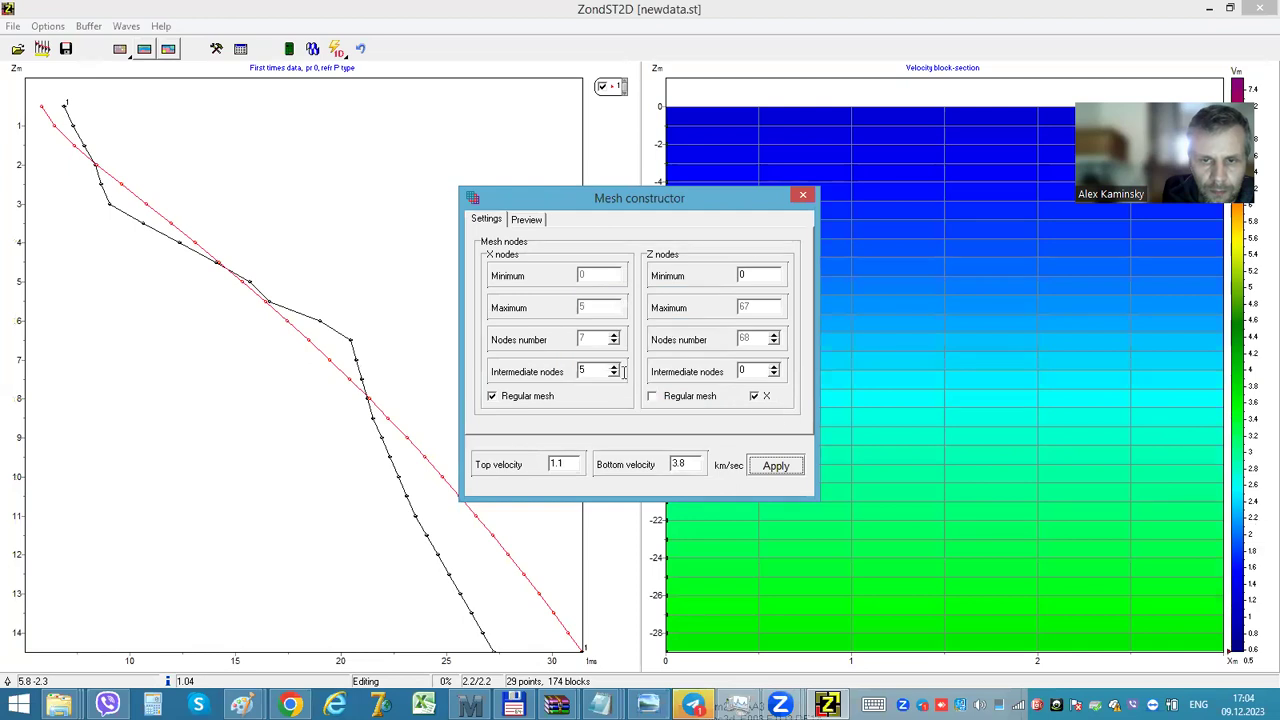
{"action": "left_click", "coordinate": [776, 466]}
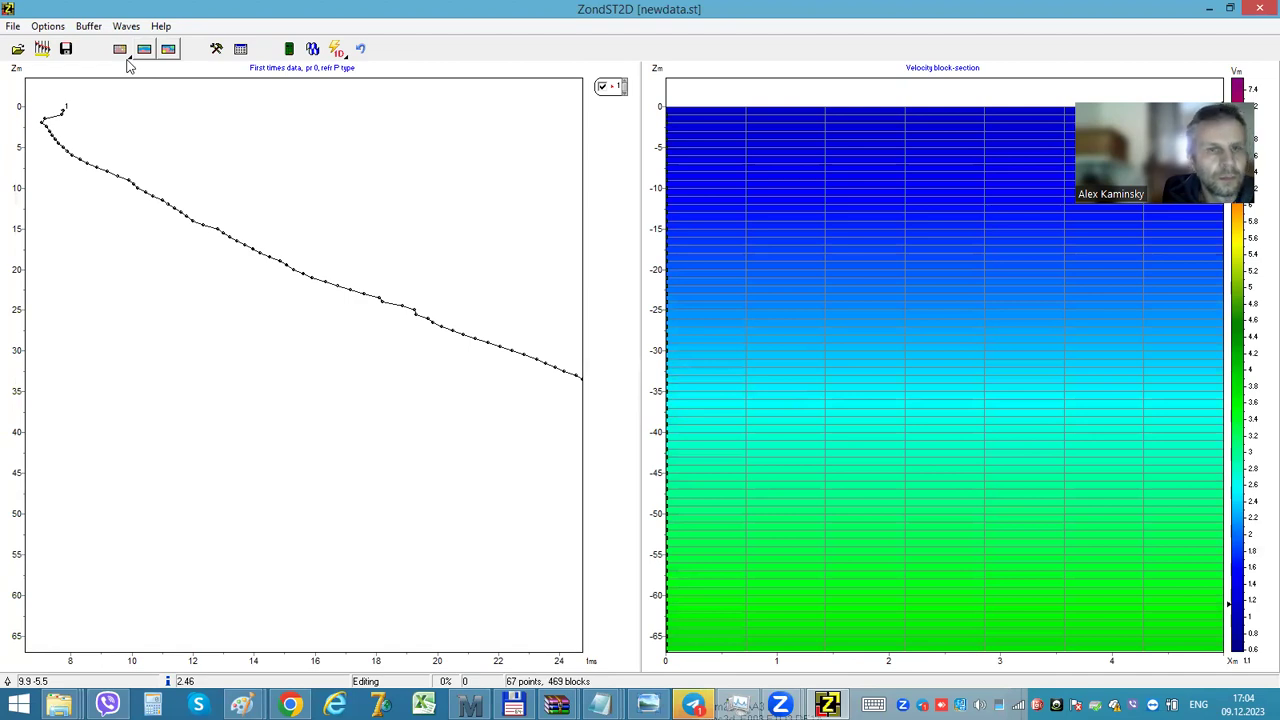
Step: Open the Downhole module for the new 10UJA-4P data
{"action": "left_click", "coordinate": [47, 27]}
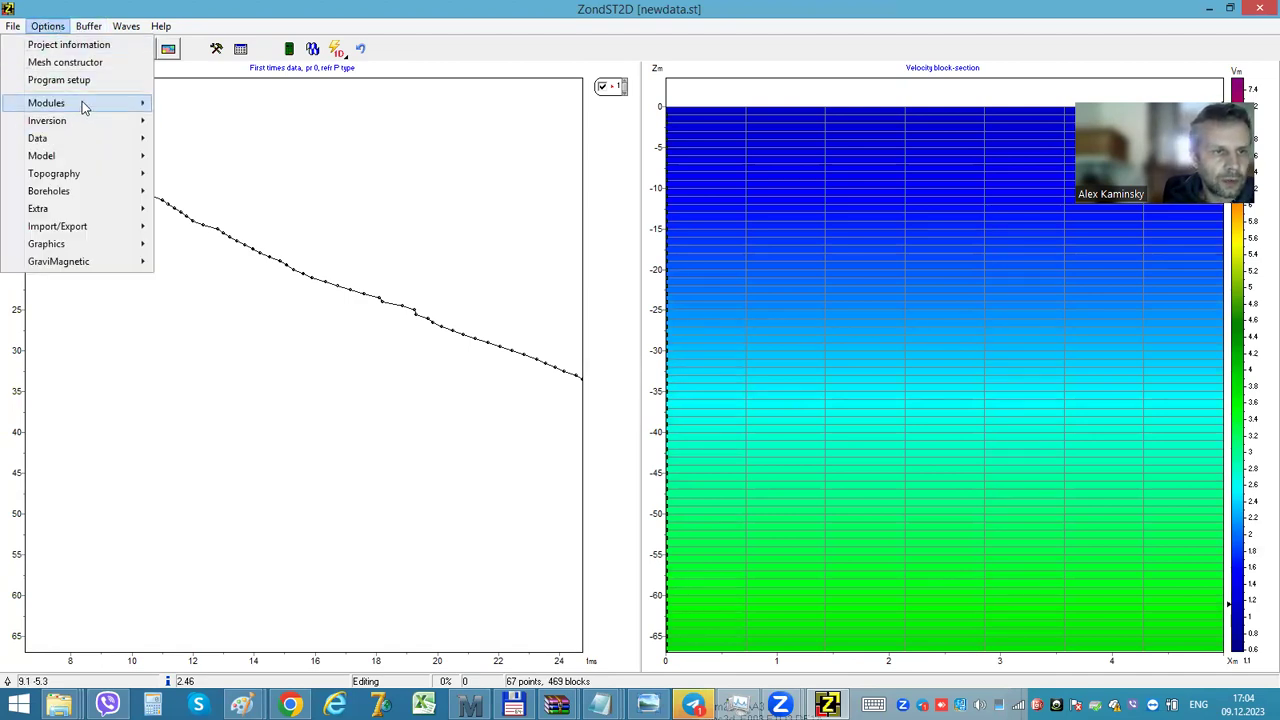
{"action": "mouse_move", "coordinate": [86, 103]}
{"action": "left_click", "coordinate": [231, 143]}
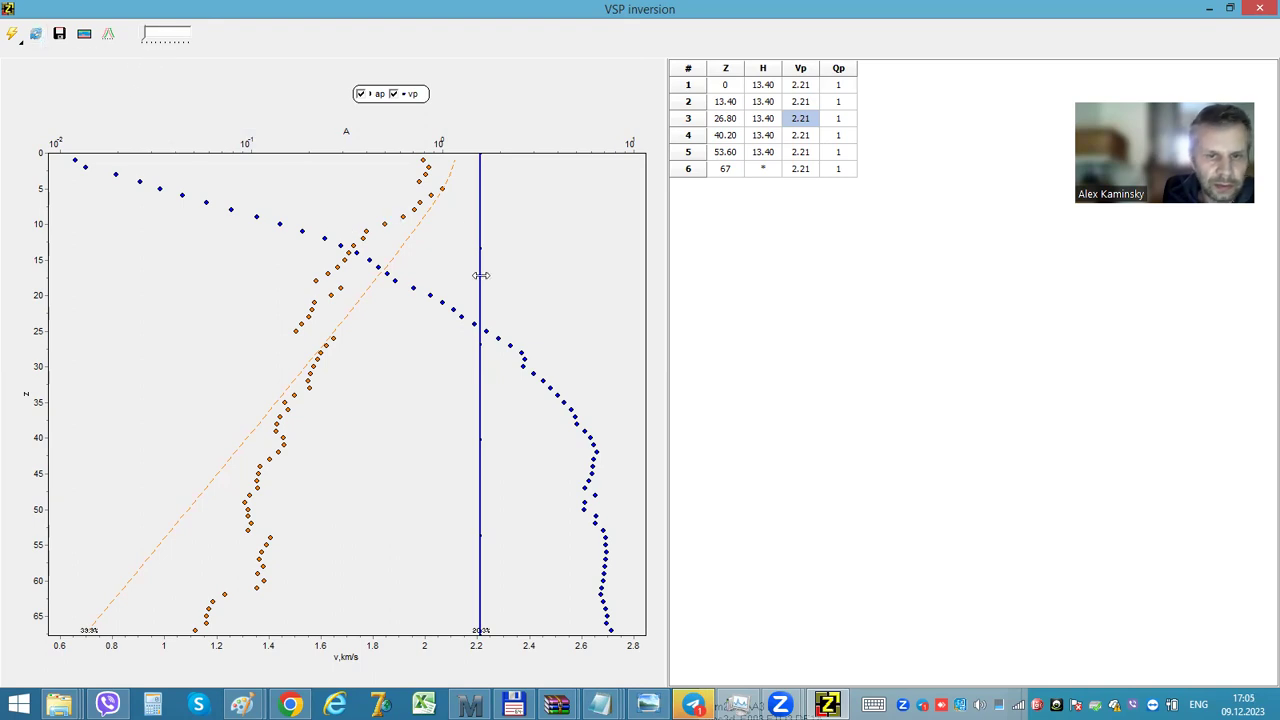
Step: Rebuild the starting model with 12 layers and invert it including depths
{"action": "left_click", "coordinate": [13, 34]}
{"action": "left_click", "coordinate": [69, 78]}
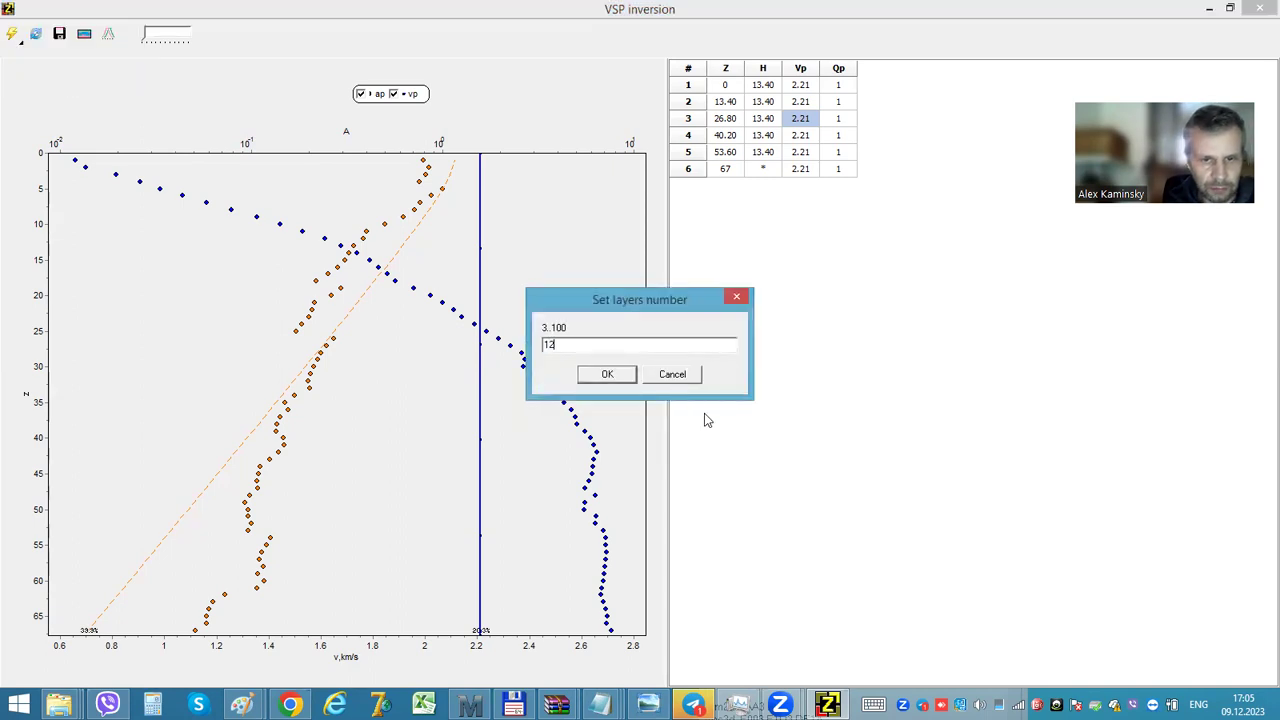
{"action": "left_click", "coordinate": [610, 374]}
{"action": "left_click", "coordinate": [35, 36]}
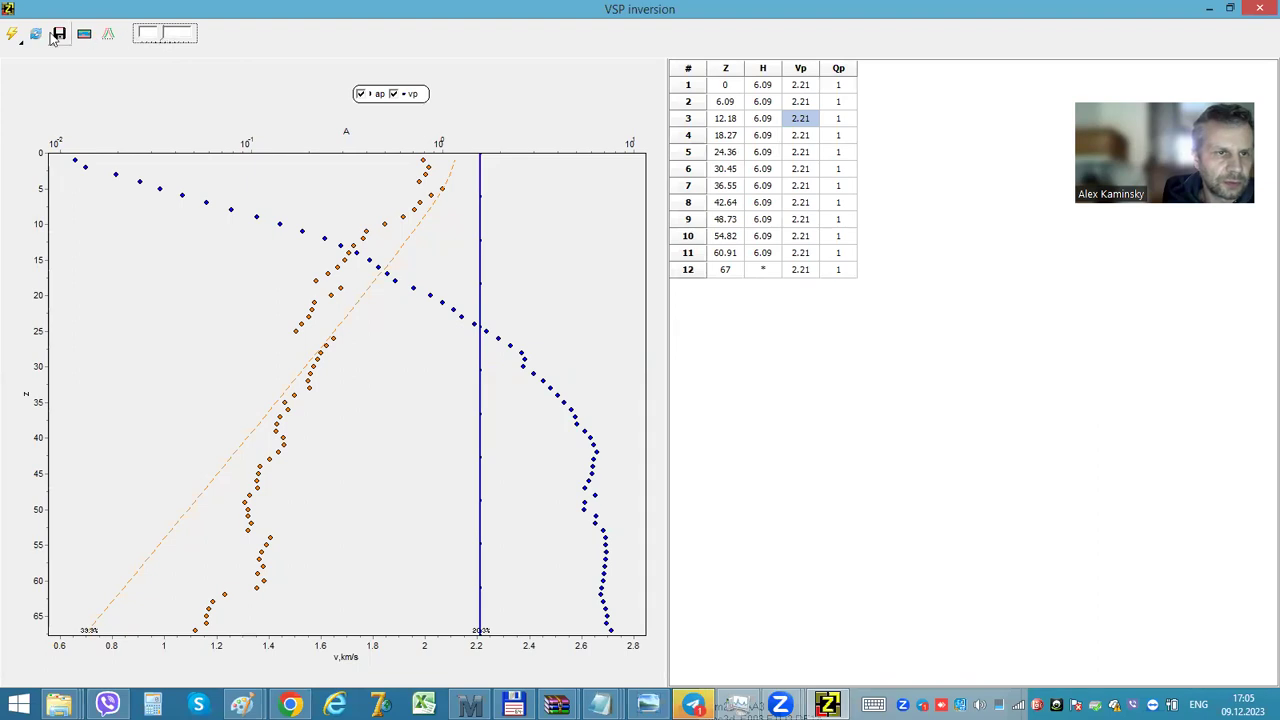
{"action": "left_click", "coordinate": [17, 36]}
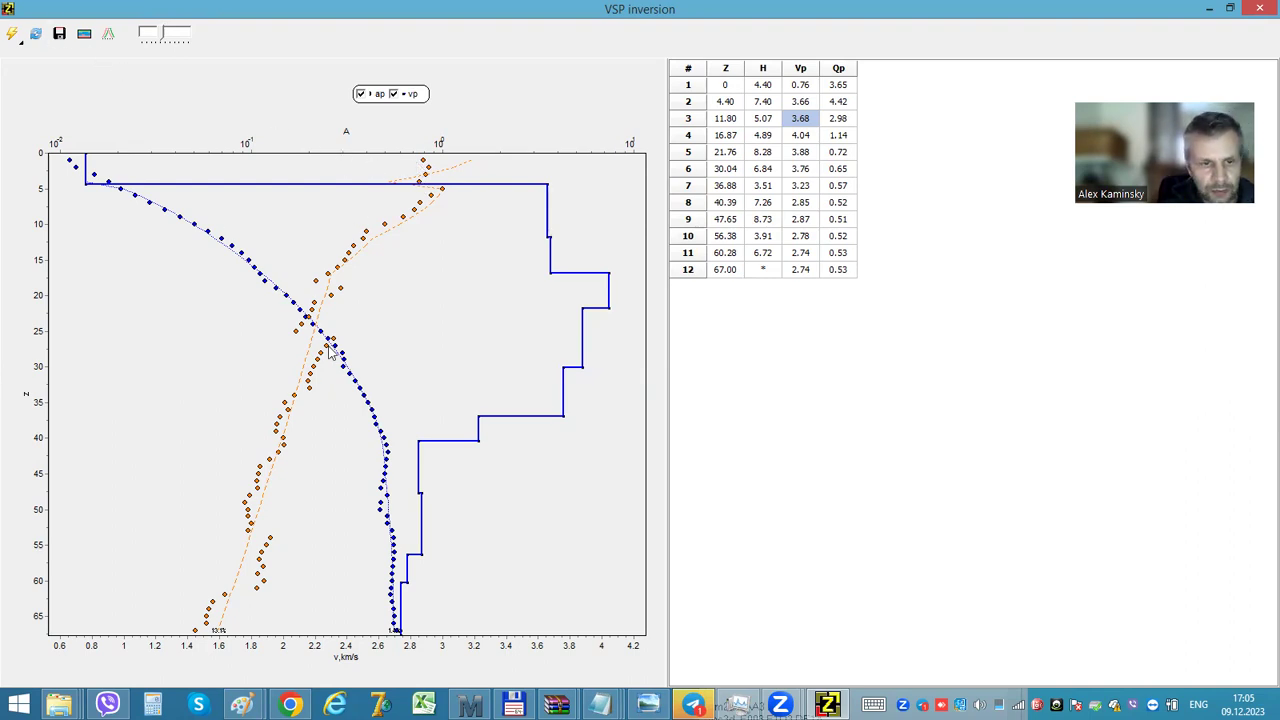
Step: Level out the jumps in the measured amplitude curve and set the number of layers to 0
{"action": "left_click", "coordinate": [110, 35]}
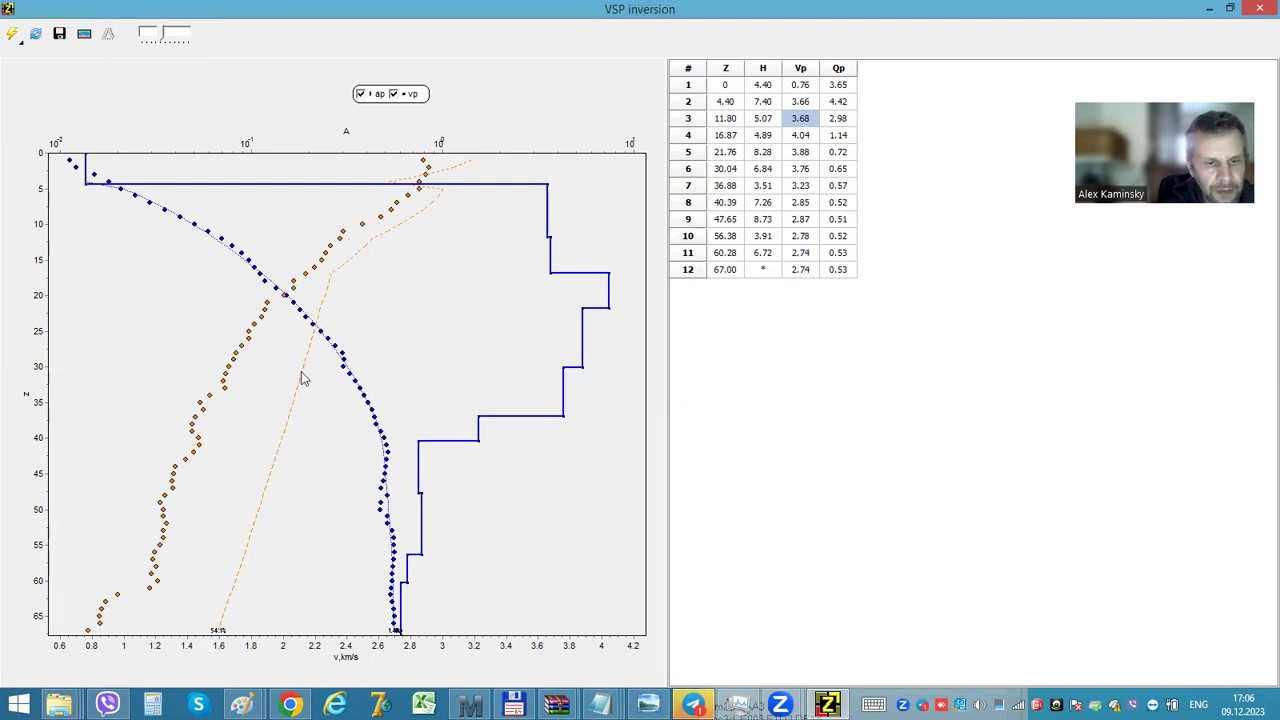
{"action": "left_click", "coordinate": [13, 36]}
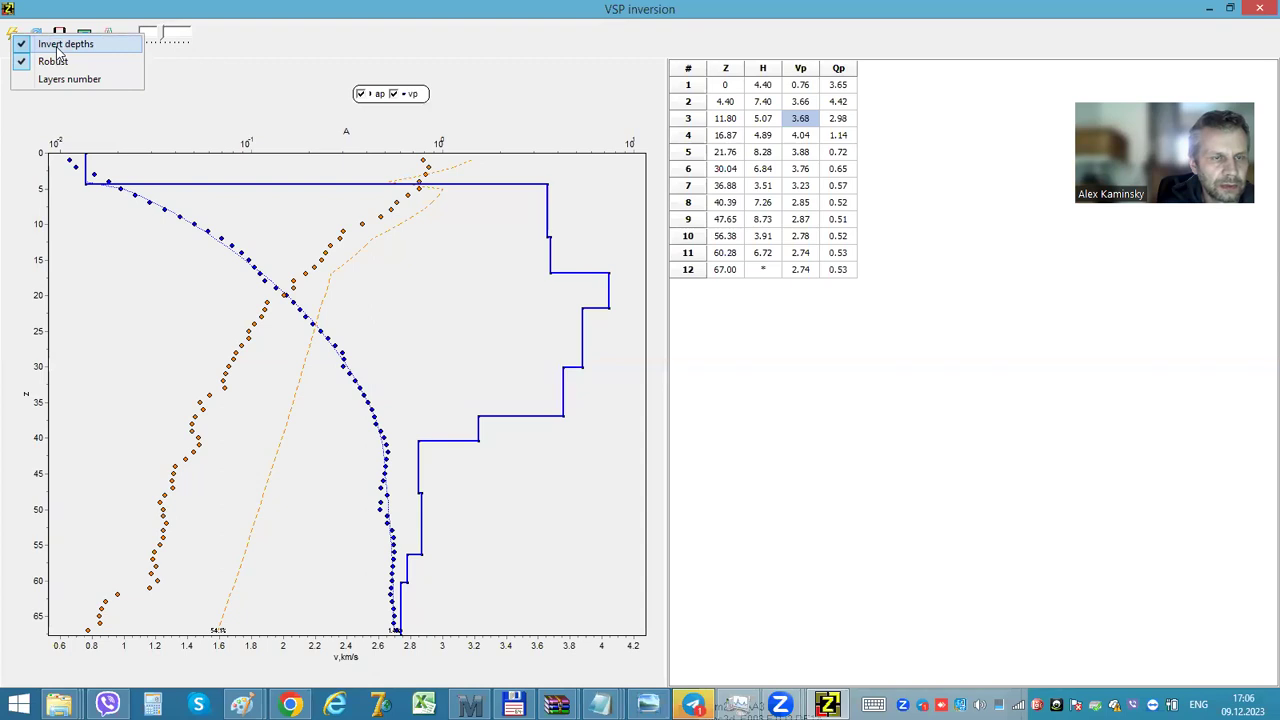
{"action": "left_click", "coordinate": [57, 79]}
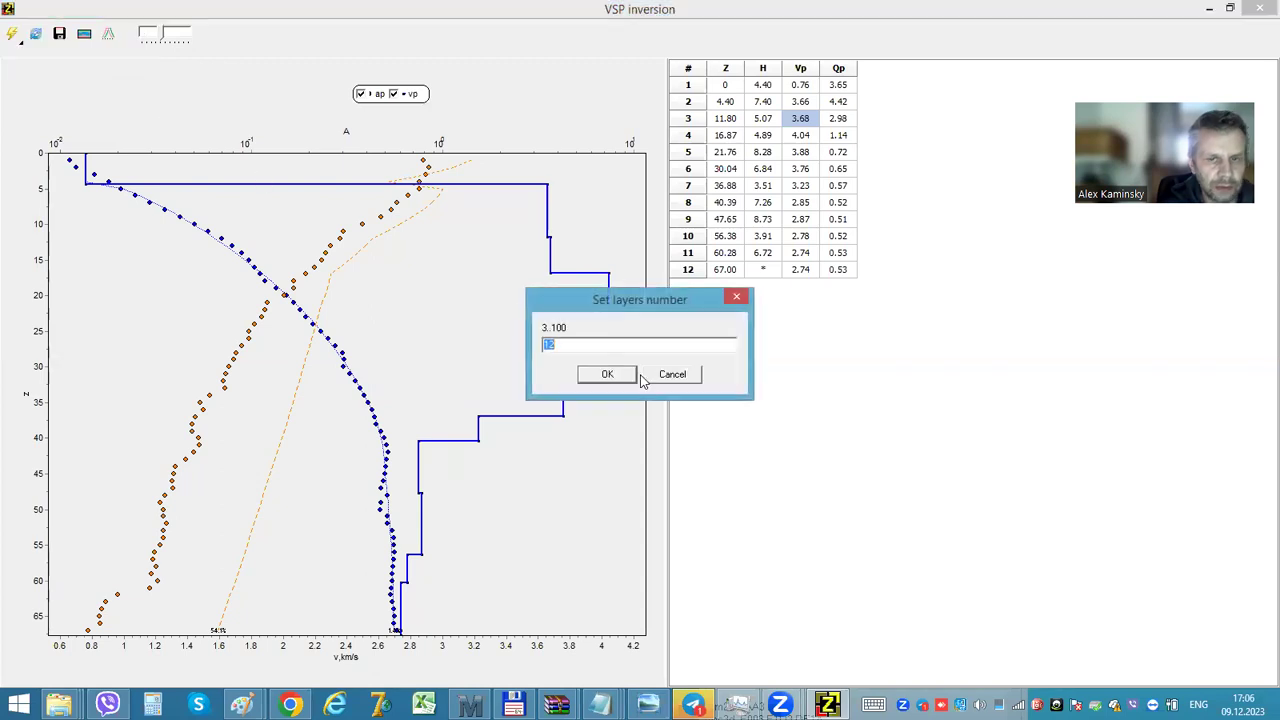
{"action": "type", "text": "10"}
{"action": "left_click", "coordinate": [606, 374]}
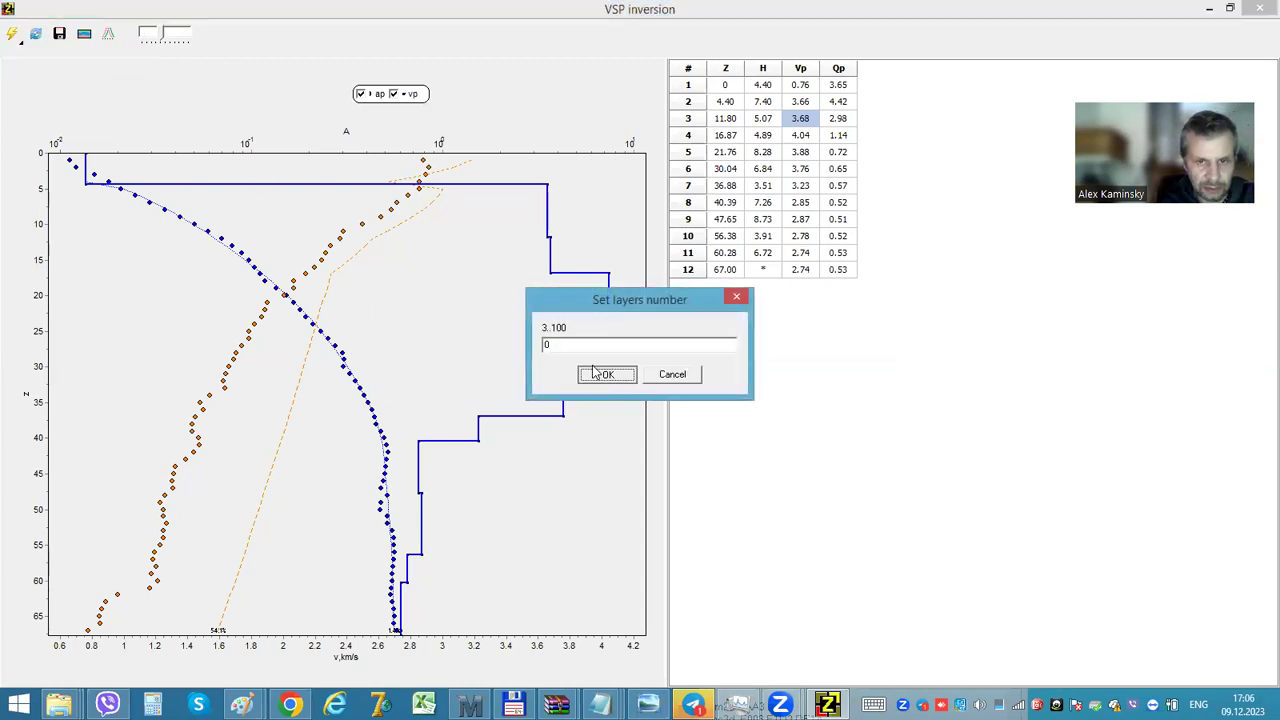
Step: Switch off depth inversion, rebuild the model with 1 m layers, and run the inversion
{"action": "left_click", "coordinate": [20, 39]}
{"action": "left_click", "coordinate": [47, 50]}
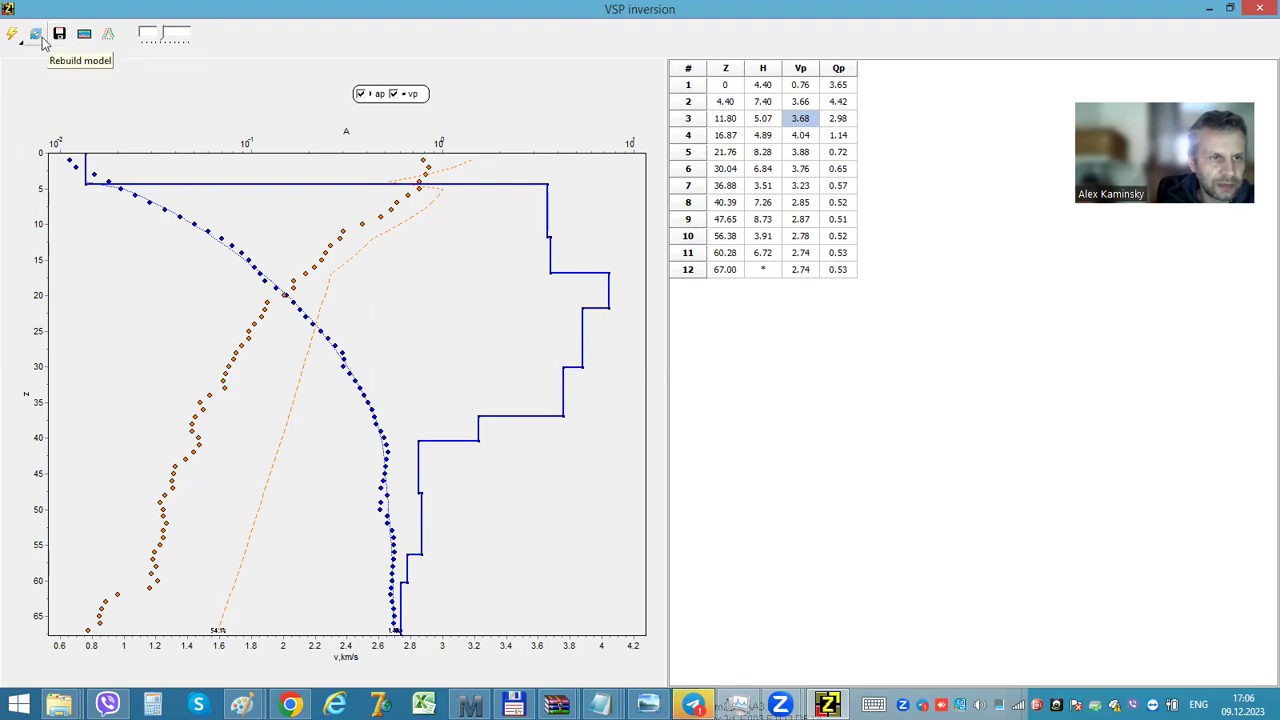
{"action": "left_click", "coordinate": [31, 34]}
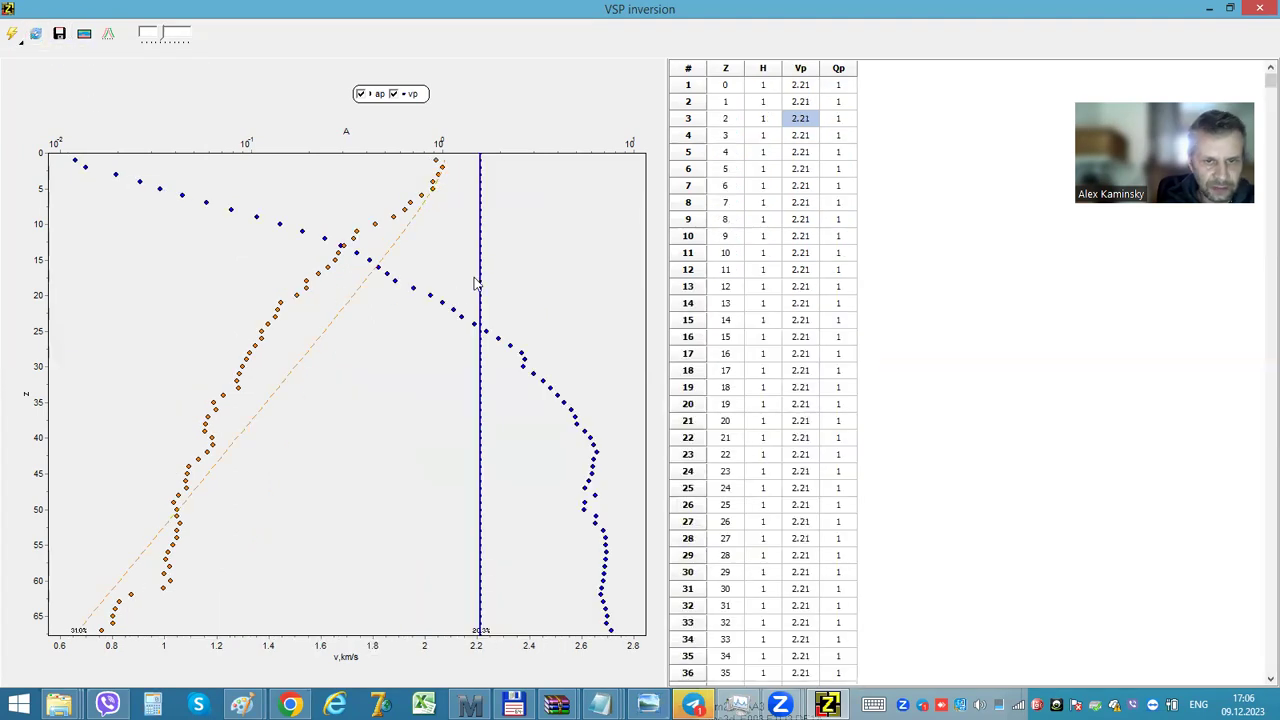
{"action": "left_click", "coordinate": [10, 36]}
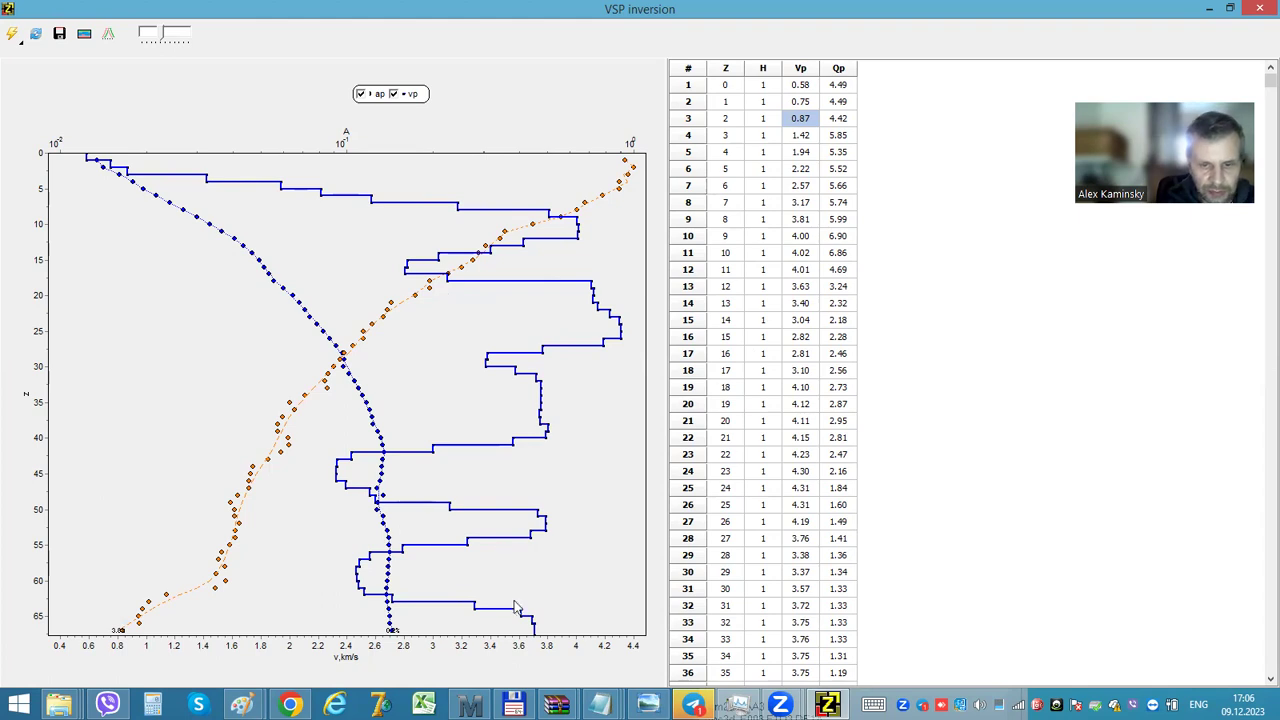
Step: Transfer the inverted layered model to the velocity section and close the VSP inversion window
{"action": "left_click", "coordinate": [84, 34]}
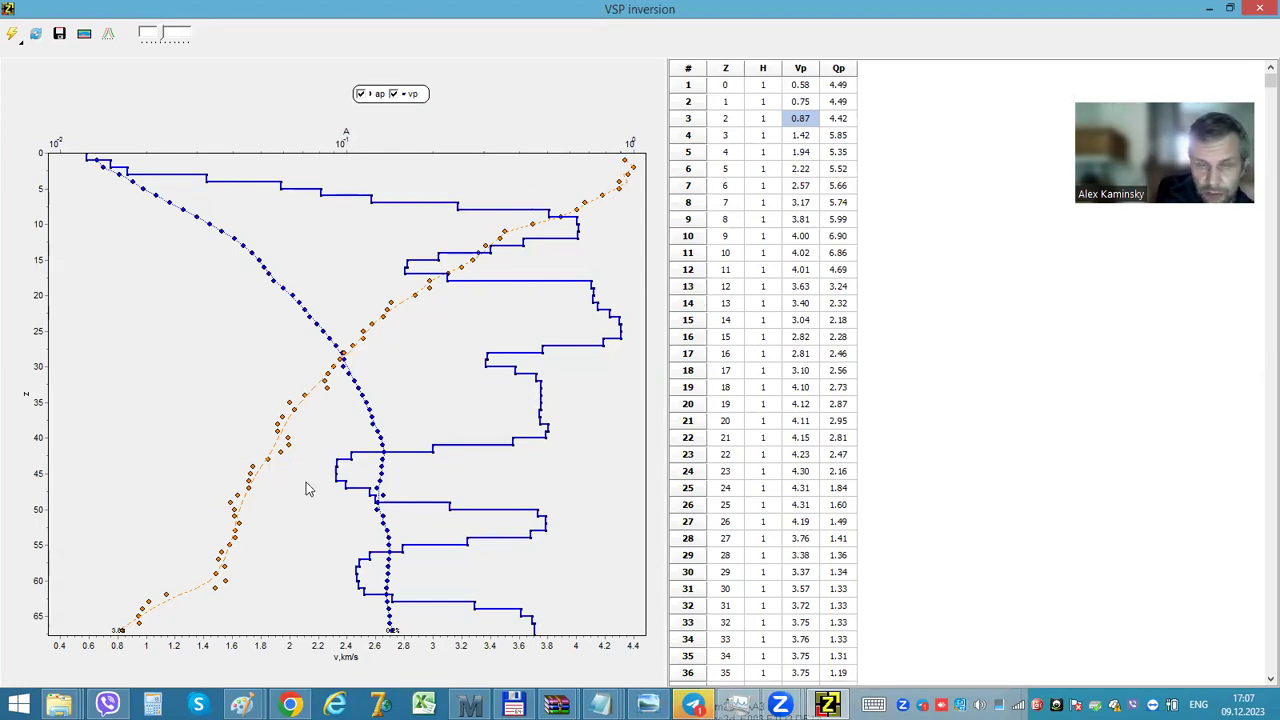
{"action": "double_click", "coordinate": [7, 7]}
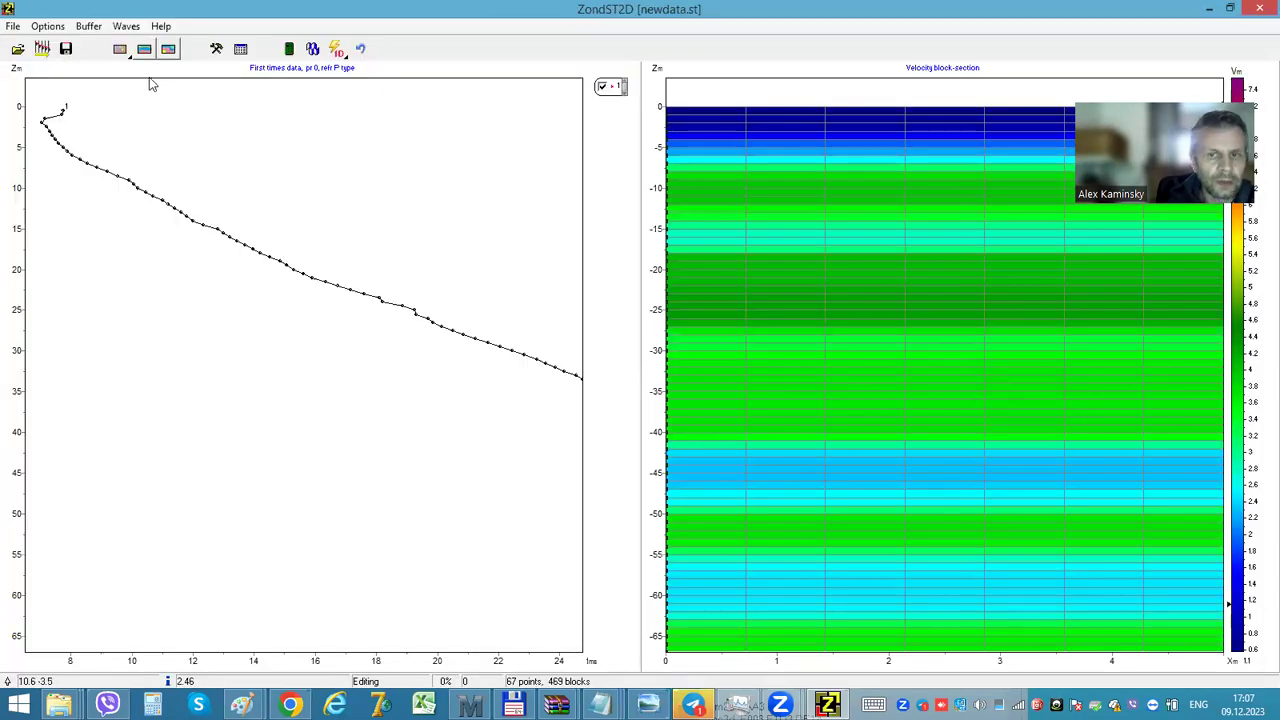
Step: Calculate the theoretical first-arrival times for the transferred velocity section
{"action": "left_click", "coordinate": [835, 352]}
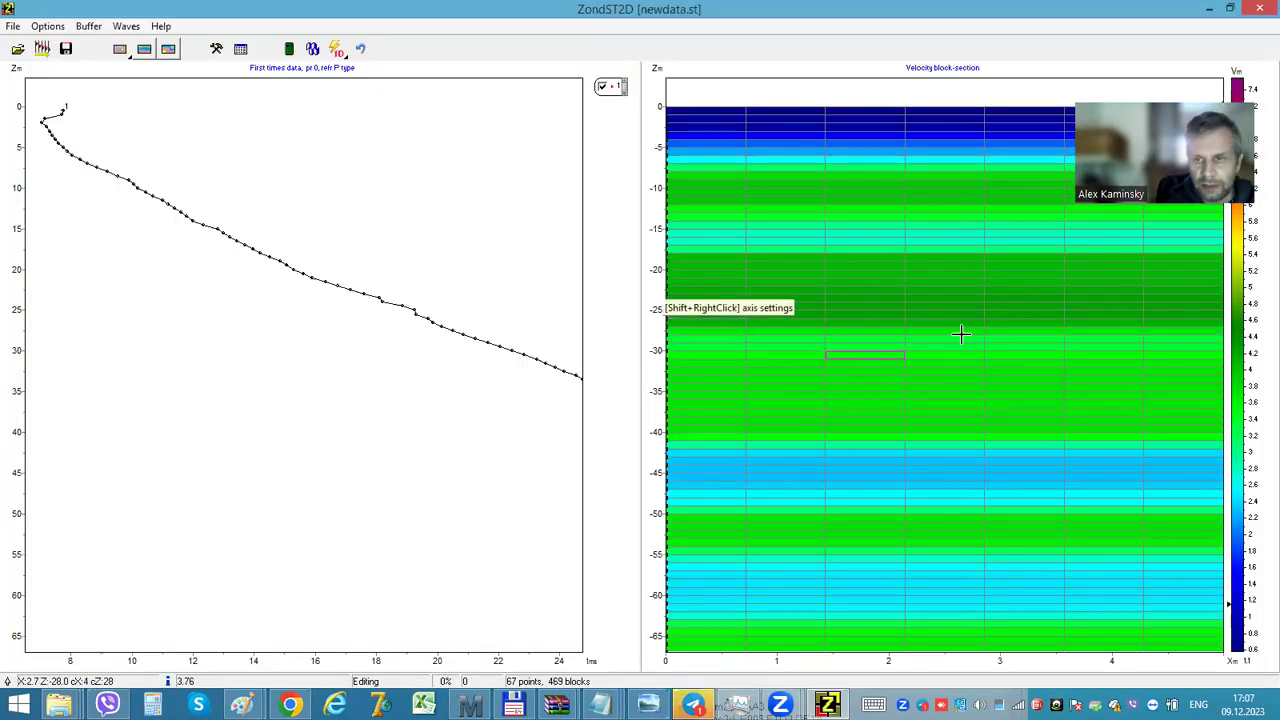
{"action": "left_click", "coordinate": [289, 50]}
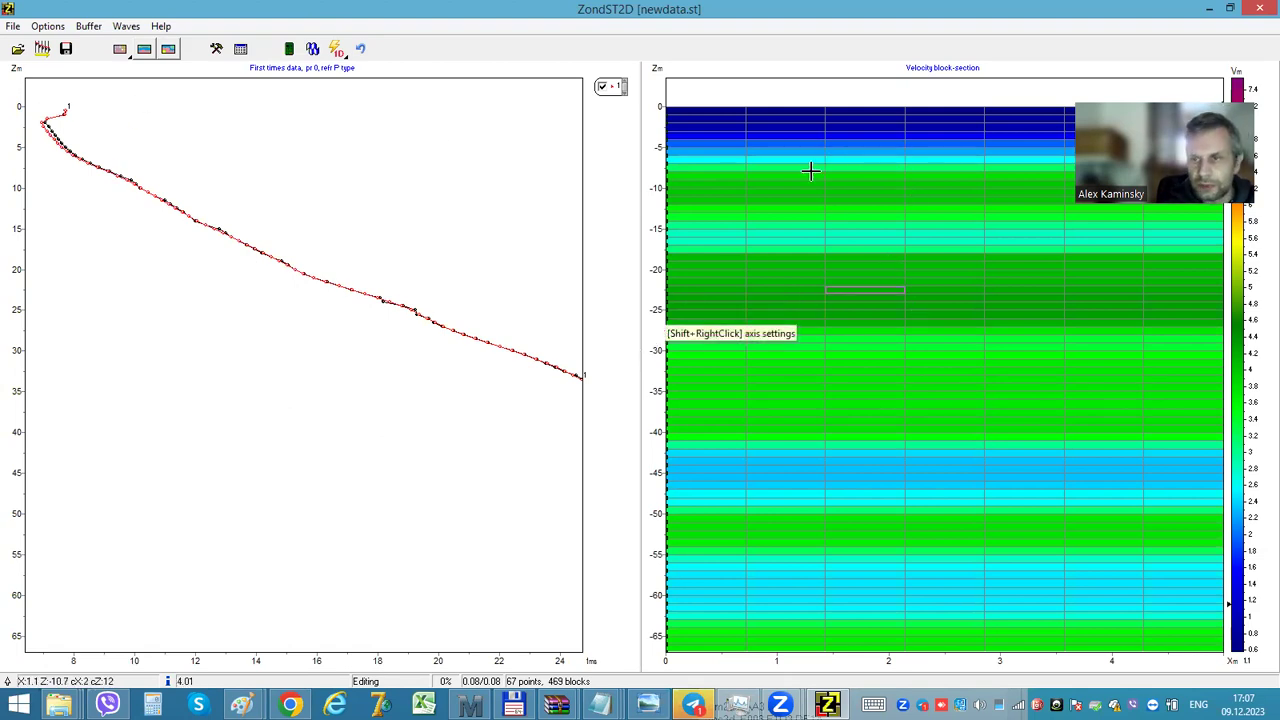
Step: Switch to the Attenuation model, calculate its amplitude response, and run the 2D inversion of the amplitudes
{"action": "left_click", "coordinate": [120, 49]}
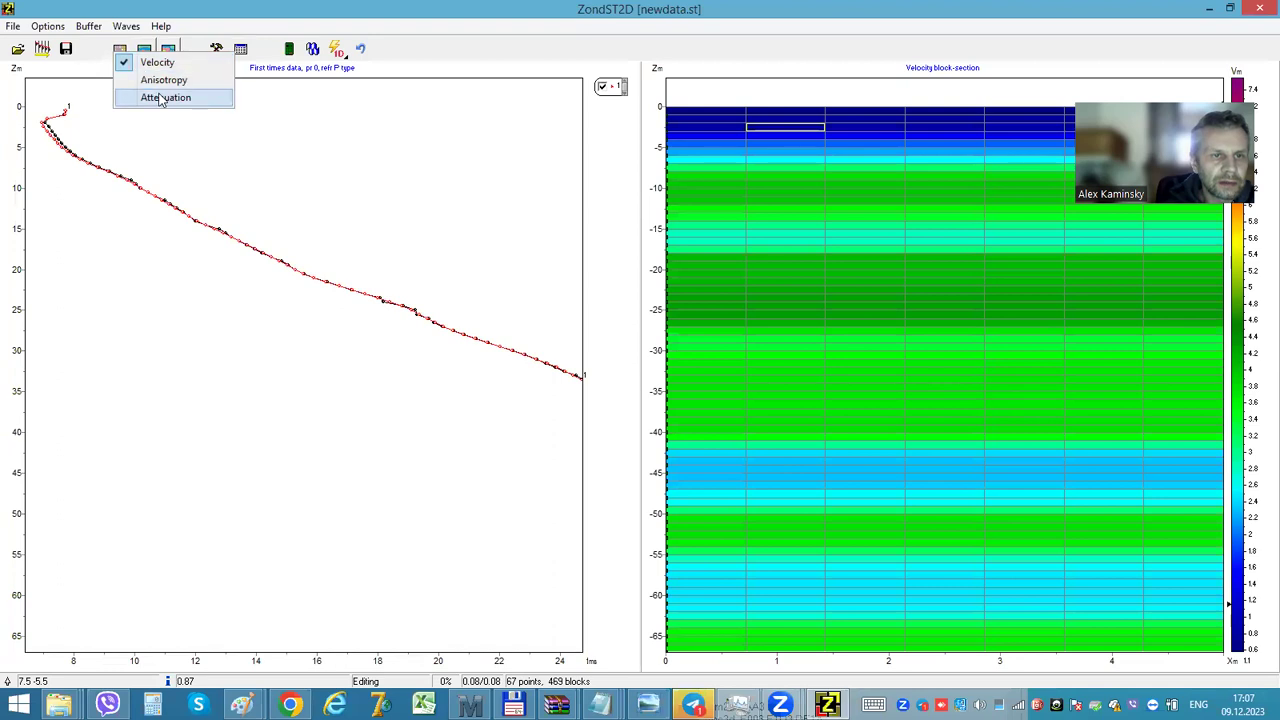
{"action": "left_click", "coordinate": [160, 95]}
{"action": "left_click", "coordinate": [289, 48]}
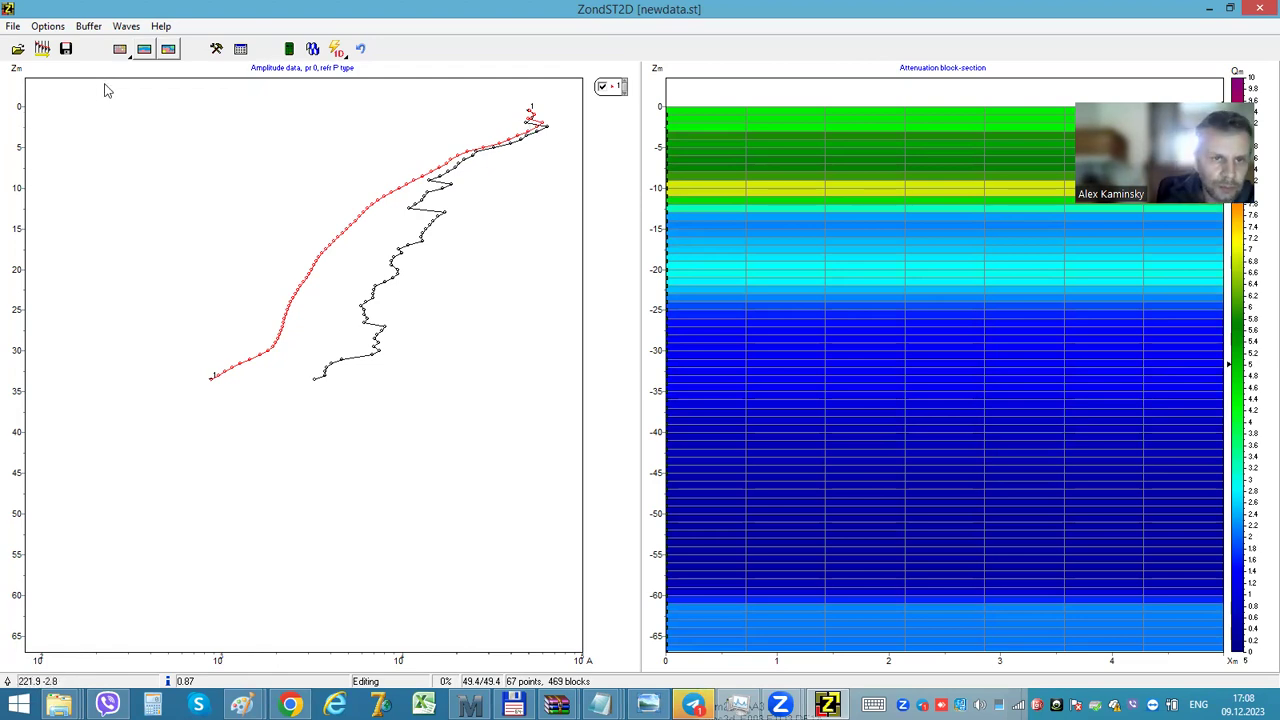
{"action": "left_click", "coordinate": [313, 49]}
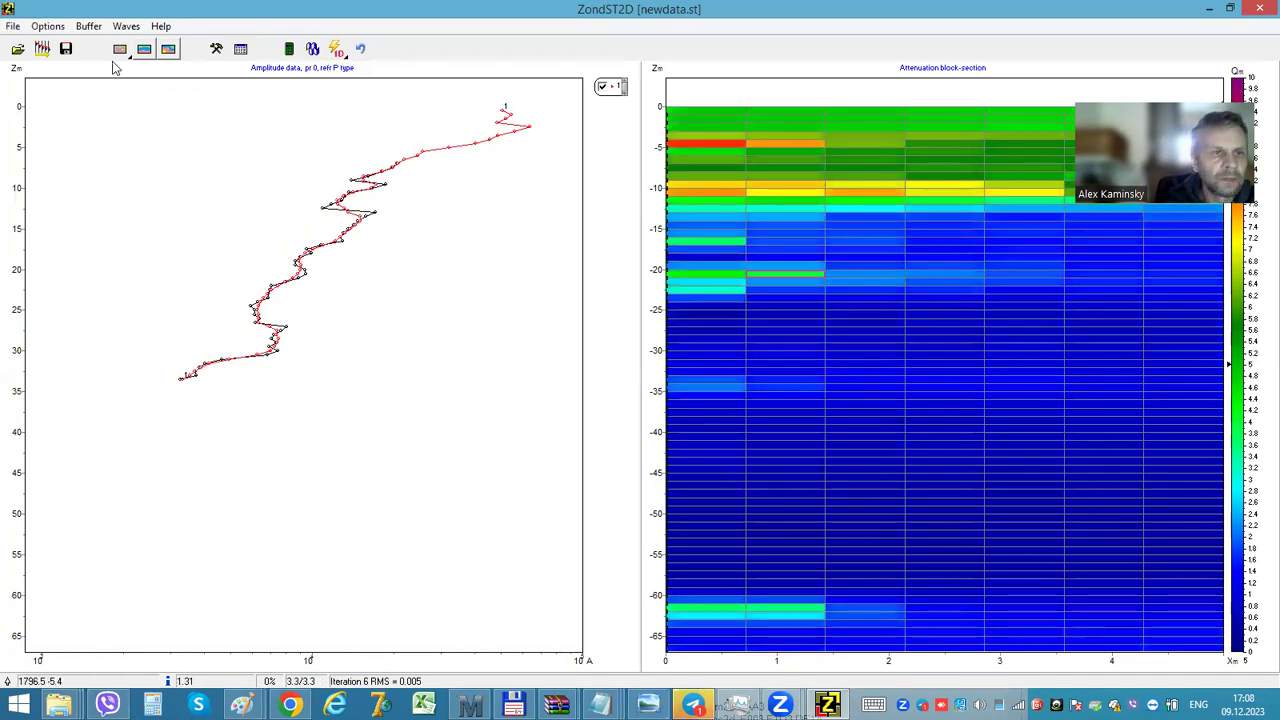
Step: Open the trace editor and load the recent project denoise.bin
{"action": "left_click", "coordinate": [42, 49]}
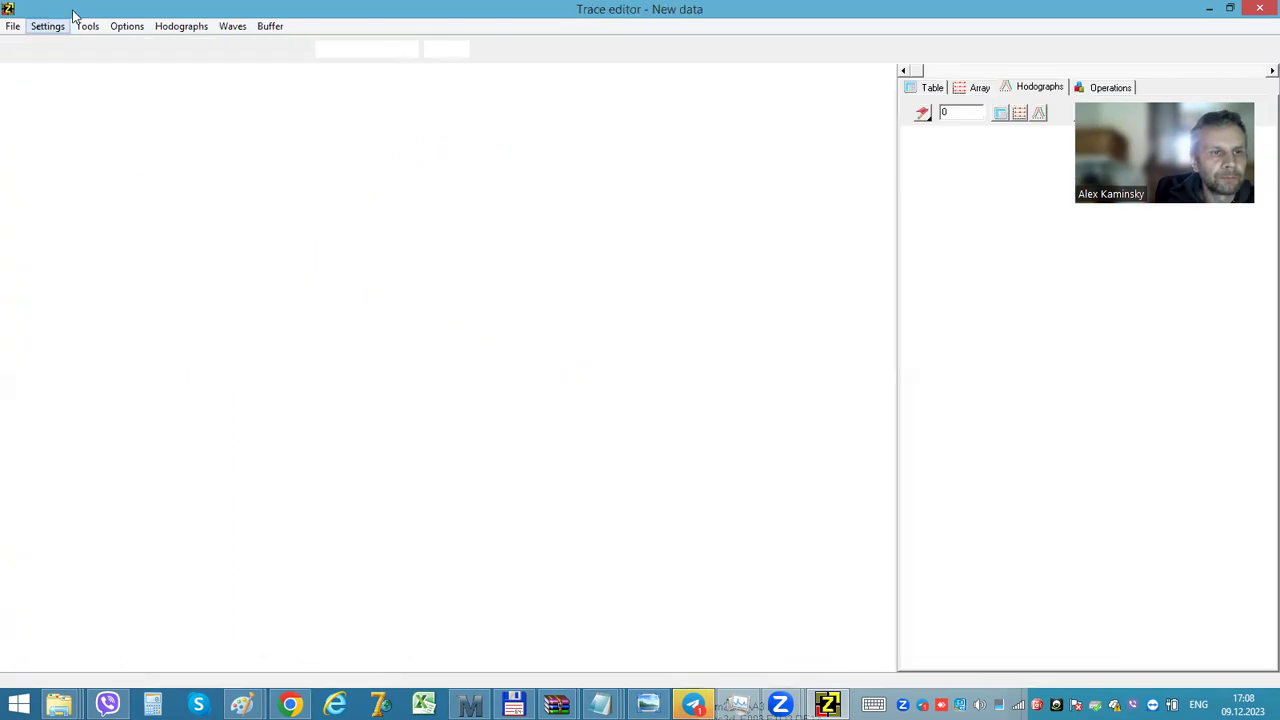
{"action": "left_click", "coordinate": [14, 27]}
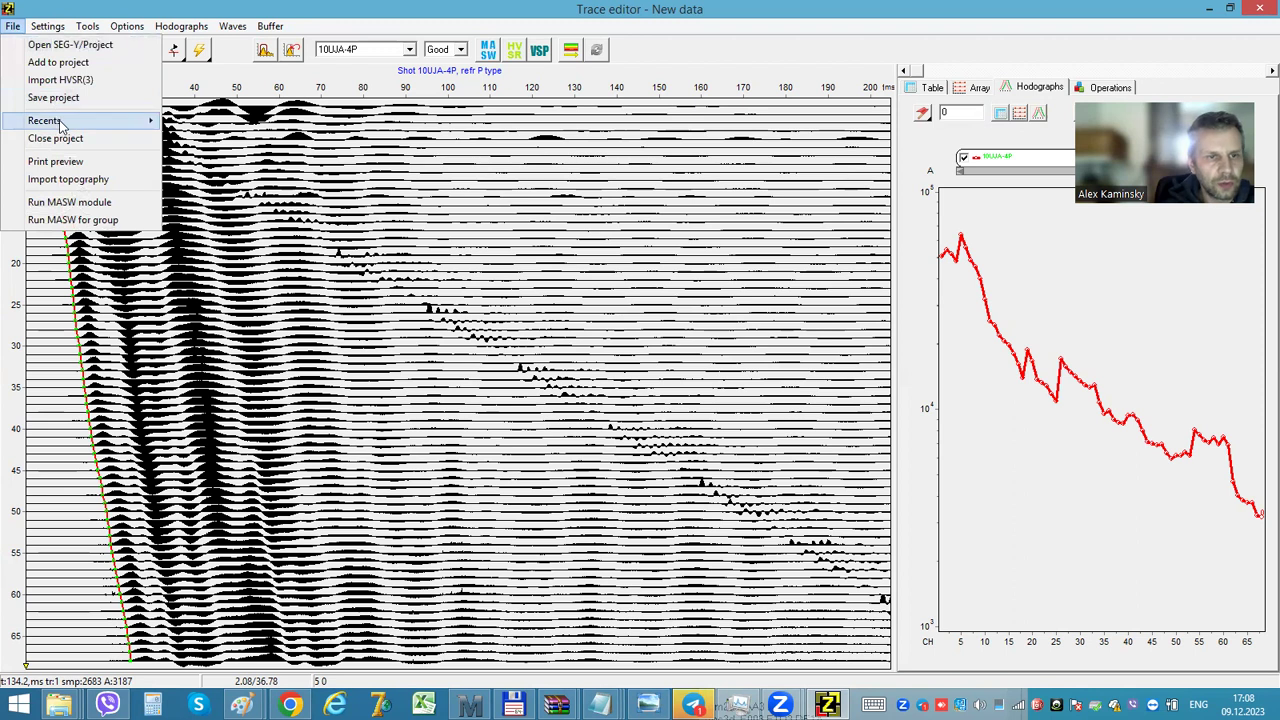
{"action": "mouse_move", "coordinate": [60, 125]}
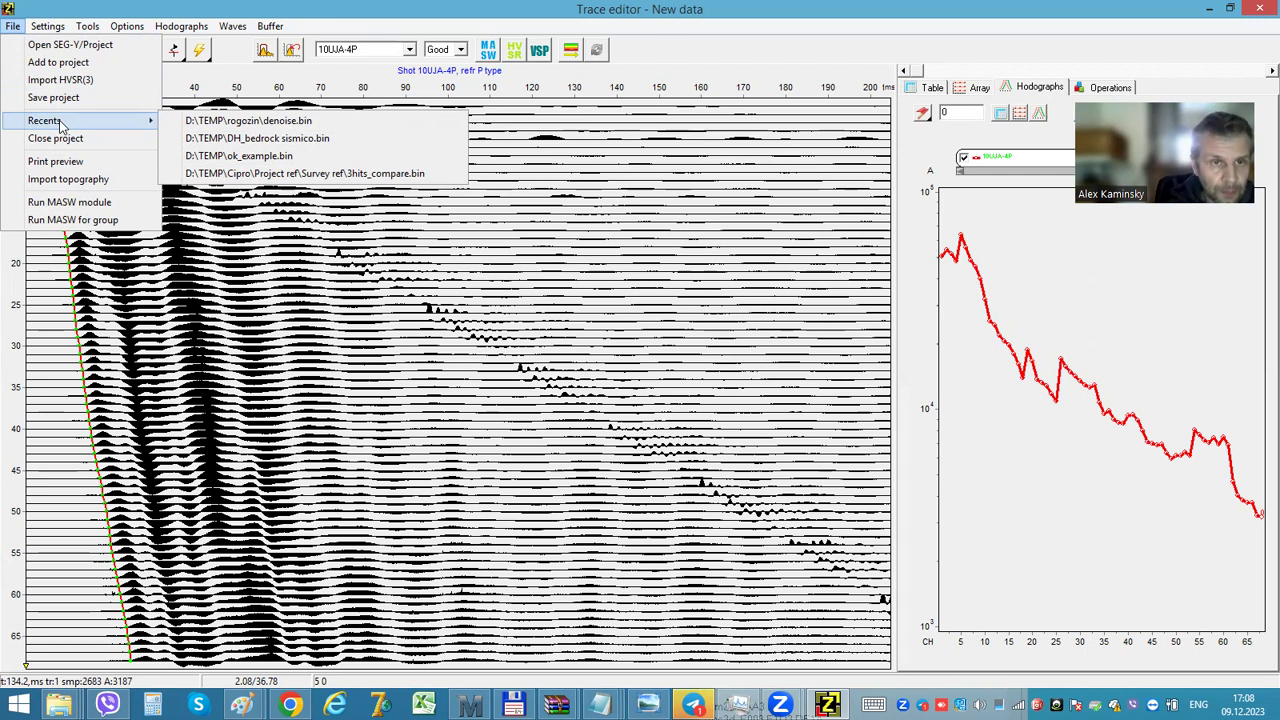
{"action": "left_click", "coordinate": [197, 124]}
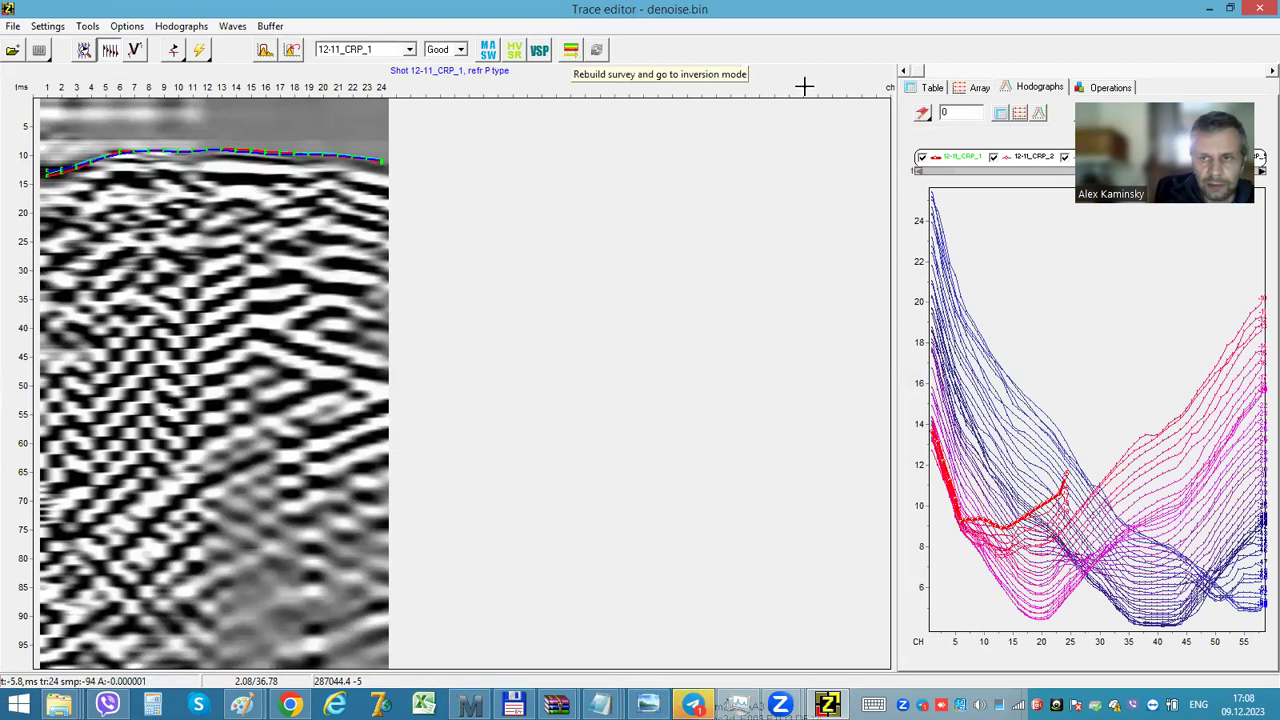
Step: Rebuild the survey for inversion without saving the project, drawing the line between the two groups of points and accepting the settings
{"action": "left_click", "coordinate": [575, 55]}
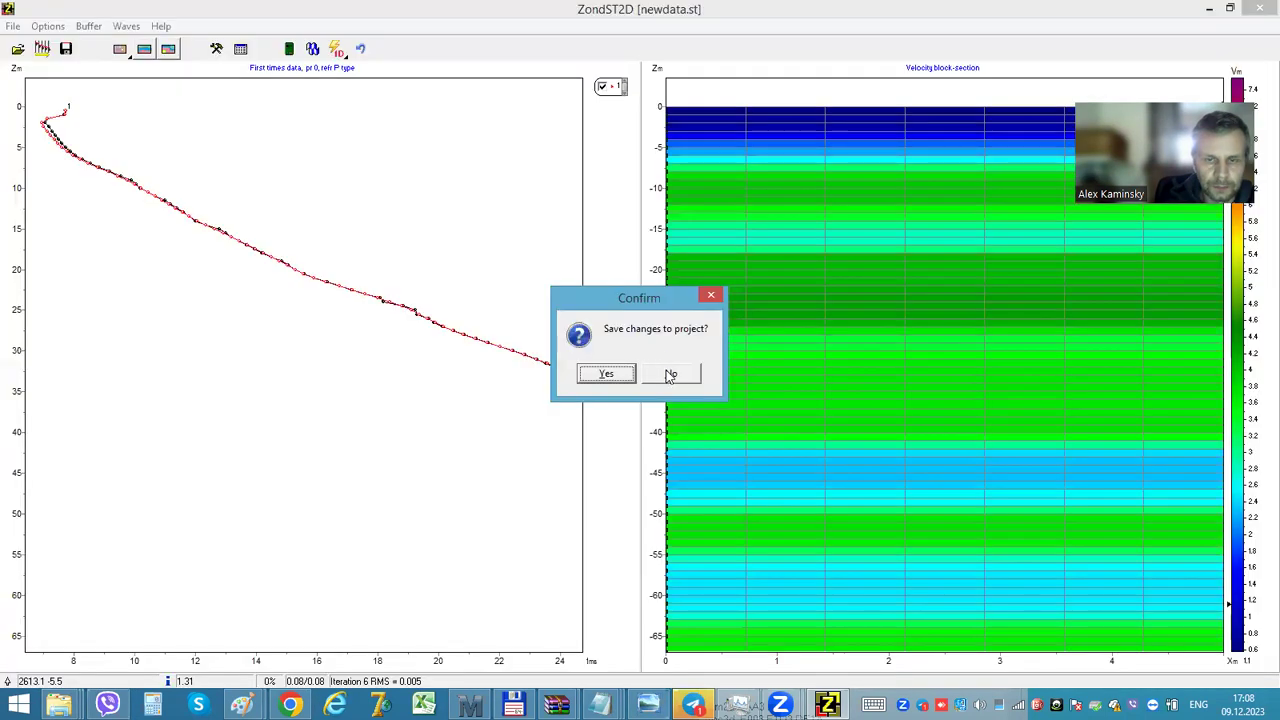
{"action": "left_click", "coordinate": [667, 374]}
{"action": "left_click", "coordinate": [440, 313]}
{"action": "left_click", "coordinate": [836, 424]}
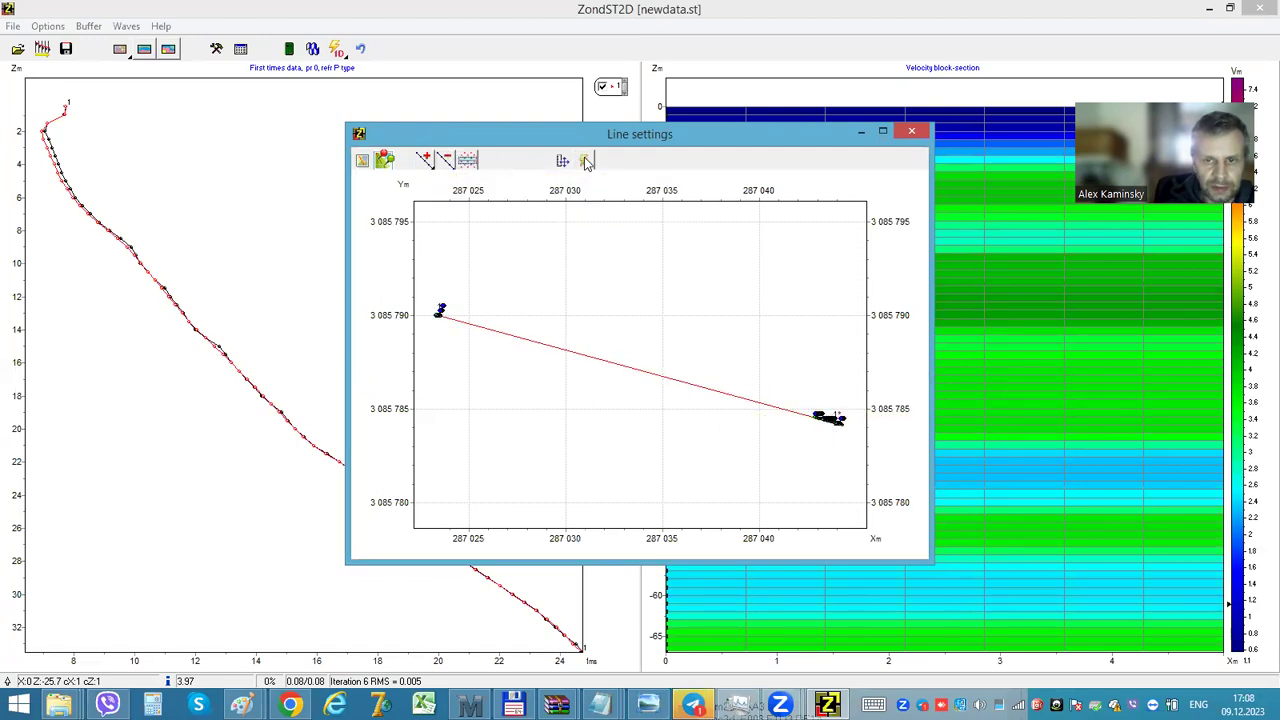
{"action": "left_click", "coordinate": [588, 163]}
{"action": "left_click", "coordinate": [773, 466]}
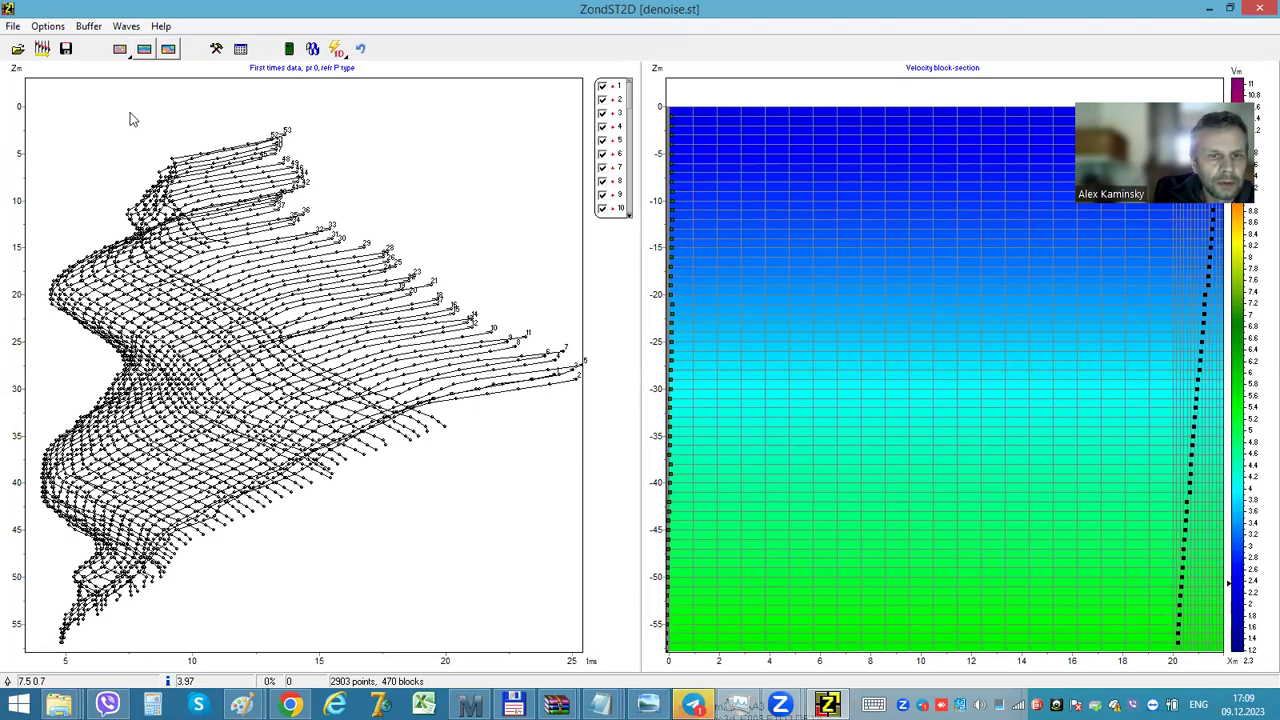
Step: Open the crosshole data in the Downhole module and hide the ap amplitude series
{"action": "left_click", "coordinate": [65, 28]}
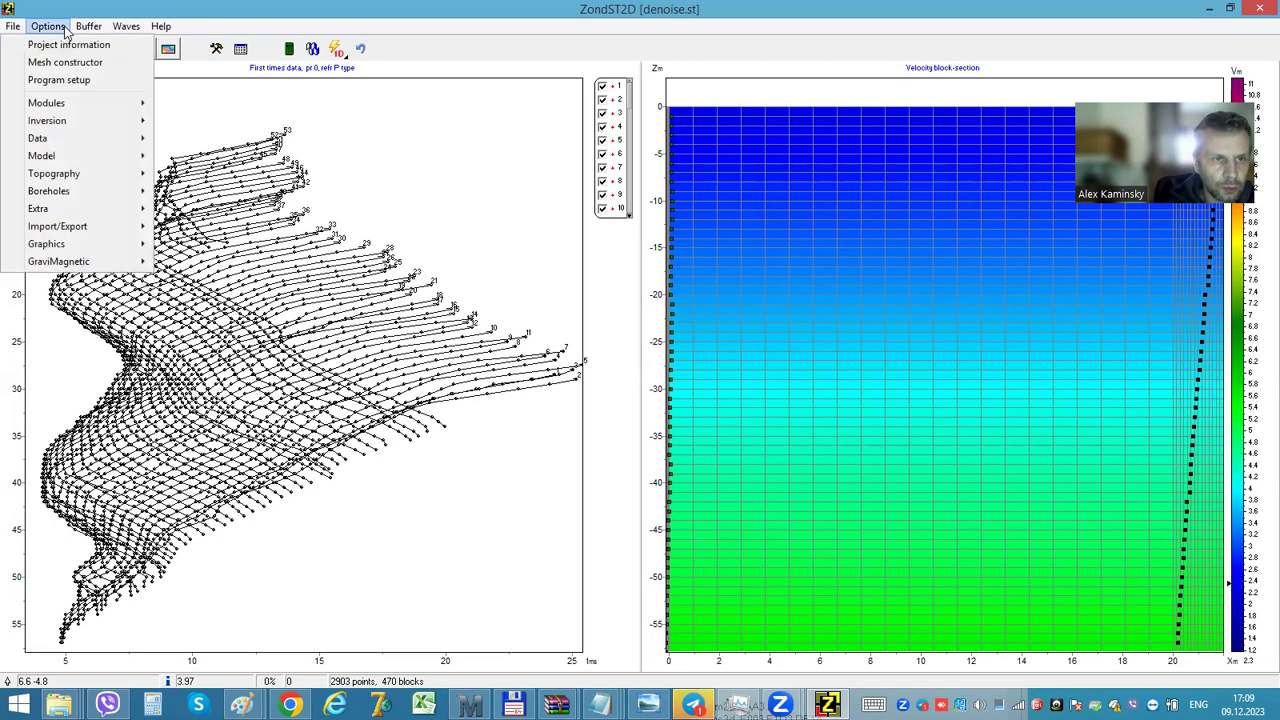
{"action": "mouse_move", "coordinate": [91, 110]}
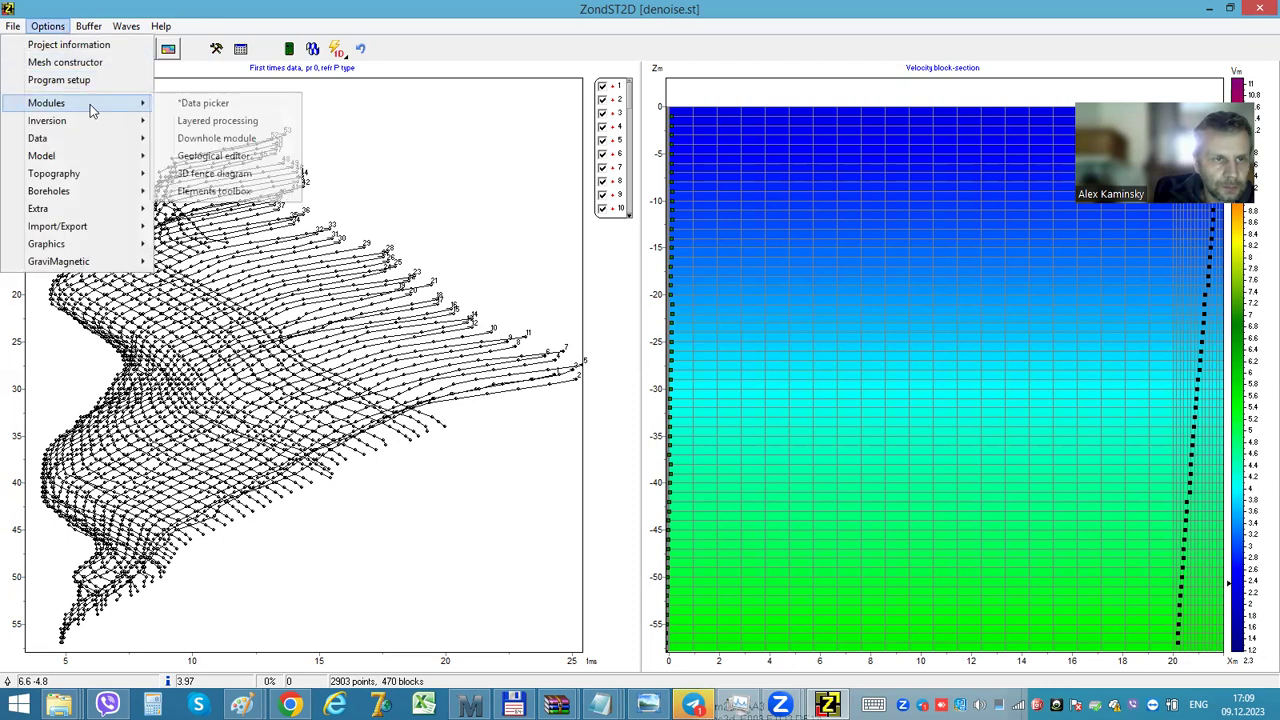
{"action": "left_click", "coordinate": [232, 138]}
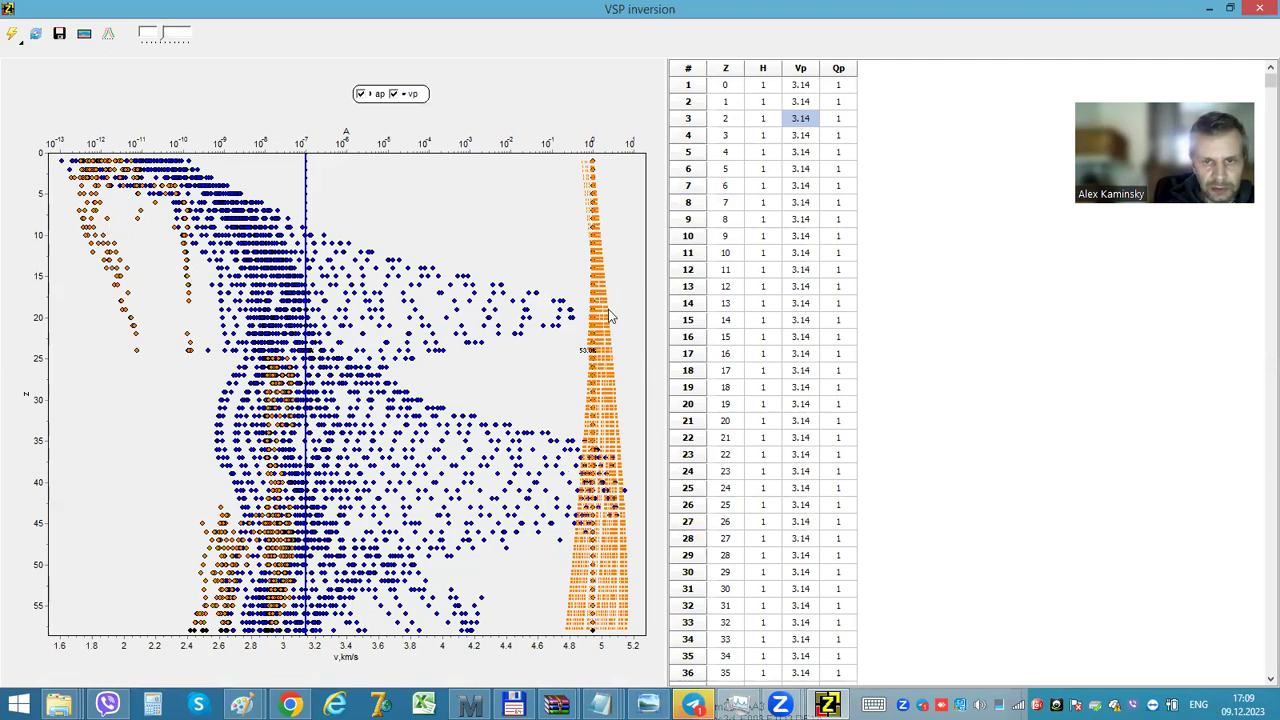
{"action": "left_click", "coordinate": [367, 93]}
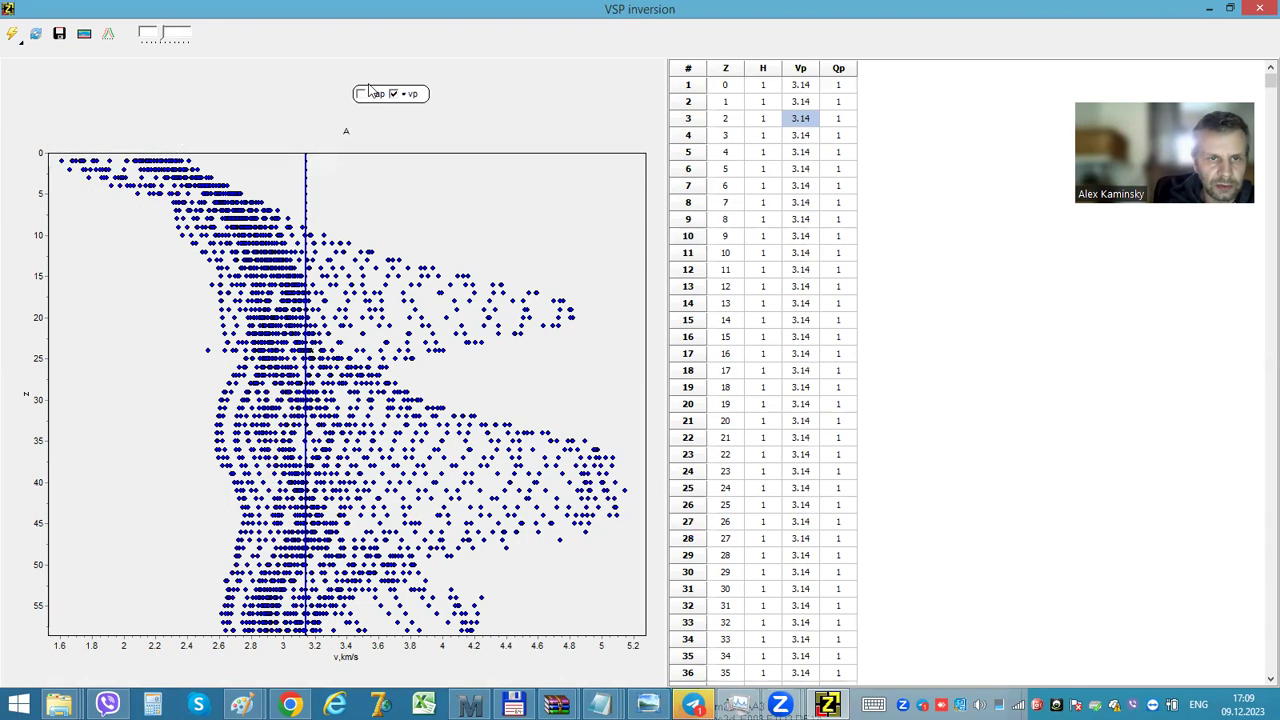
Step: Confirm the number of layers and invert the vp data including layer depths
{"action": "left_click", "coordinate": [16, 34]}
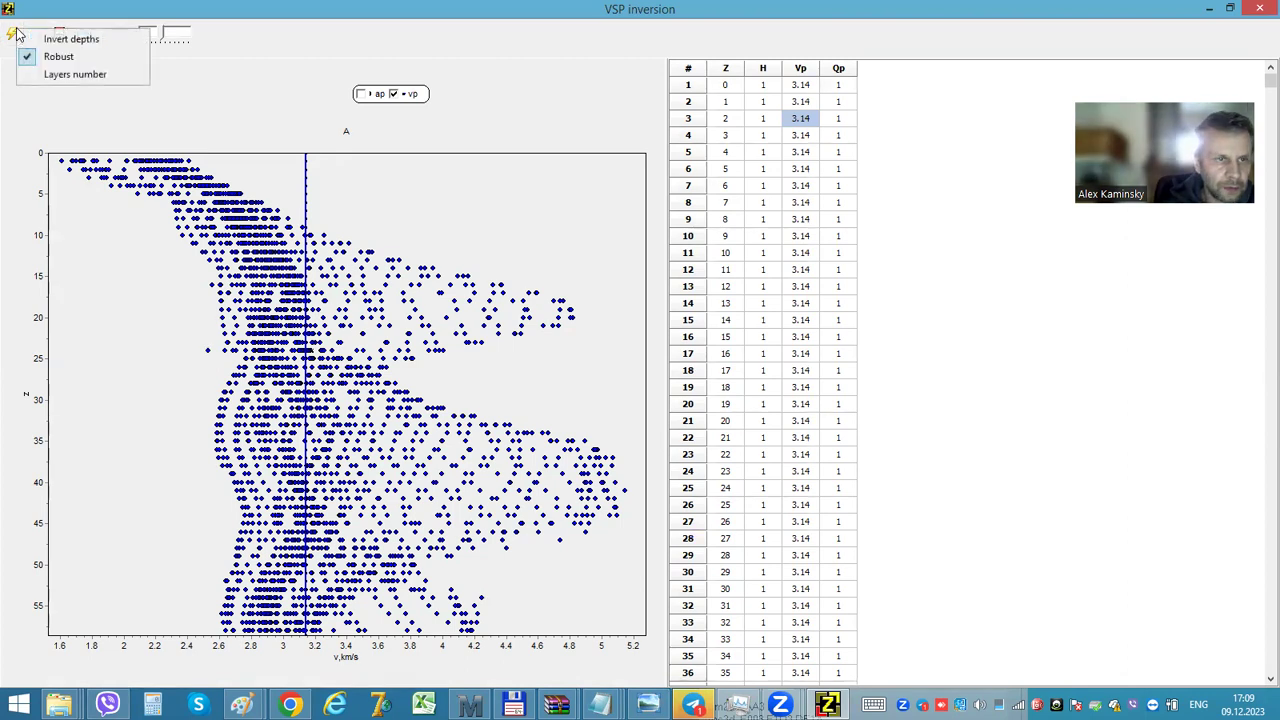
{"action": "left_click", "coordinate": [82, 79]}
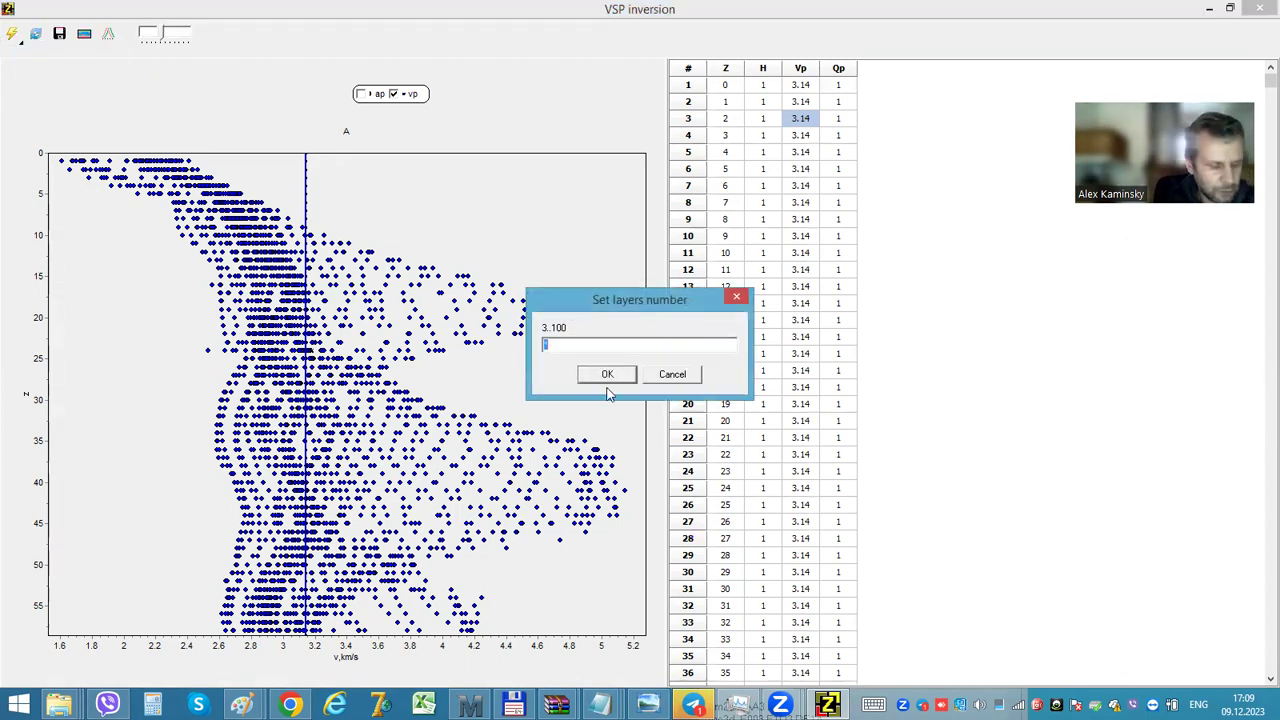
{"action": "left_click", "coordinate": [608, 374]}
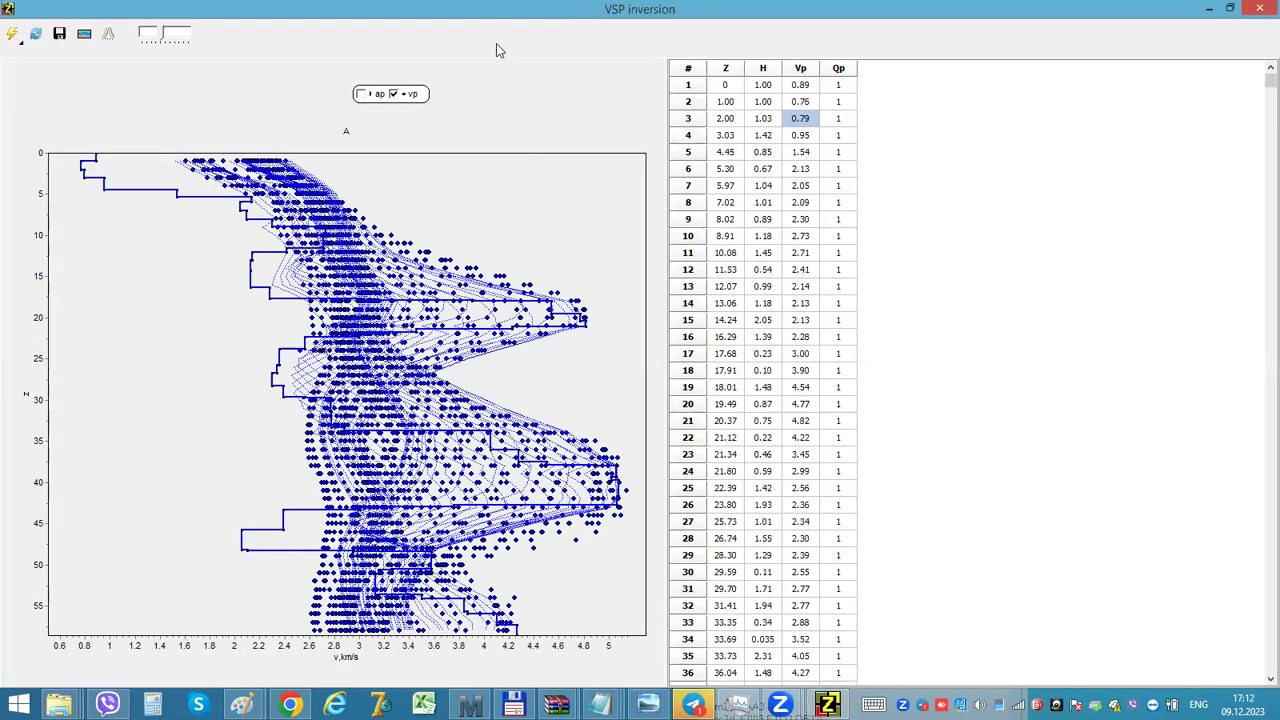
Step: Transfer the inverted layered model to the velocity section and calculate its theoretical first-arrival times
{"action": "left_click", "coordinate": [87, 38]}
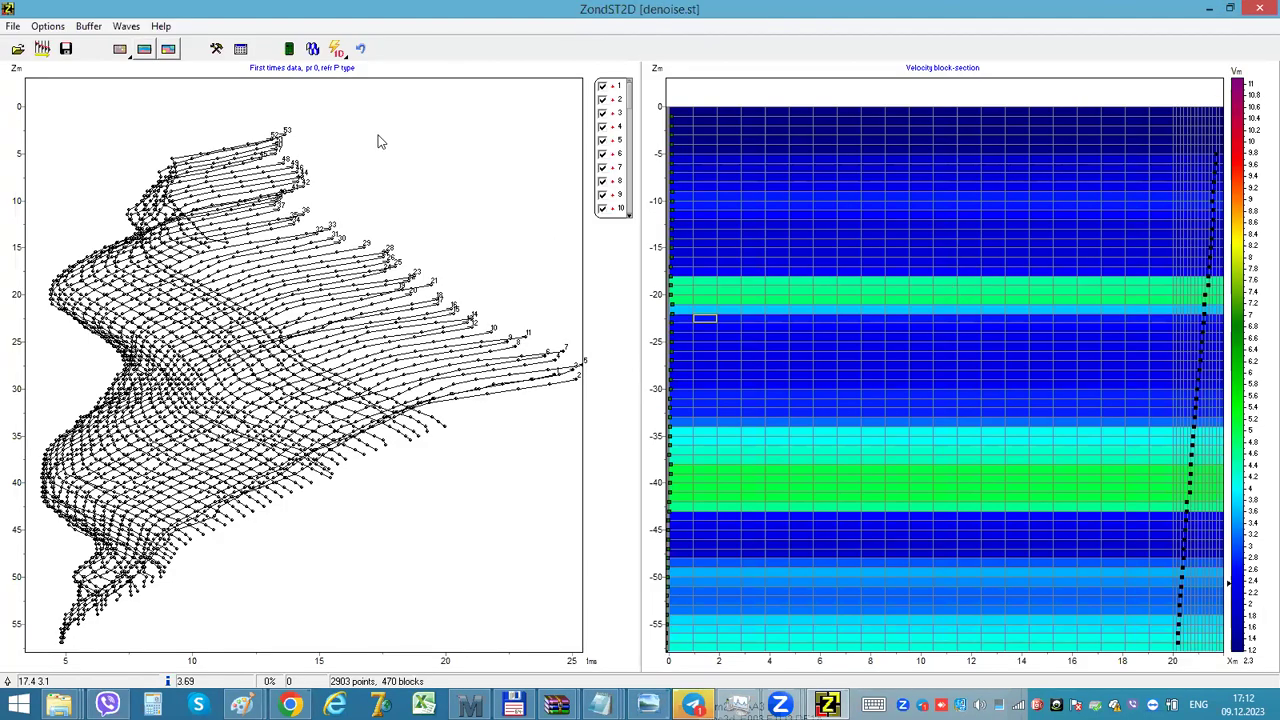
{"action": "left_click", "coordinate": [289, 48]}
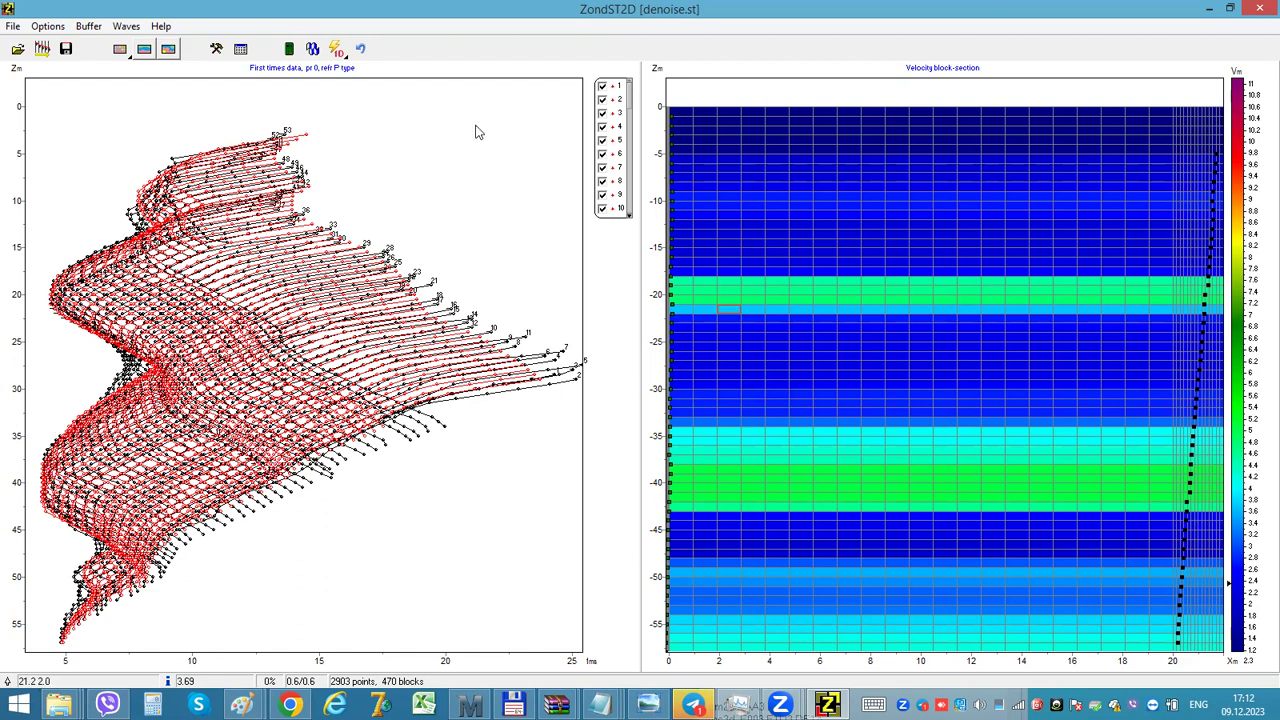
Step: Enable inversion of visible data only in the inversion options
{"action": "left_click", "coordinate": [55, 28]}
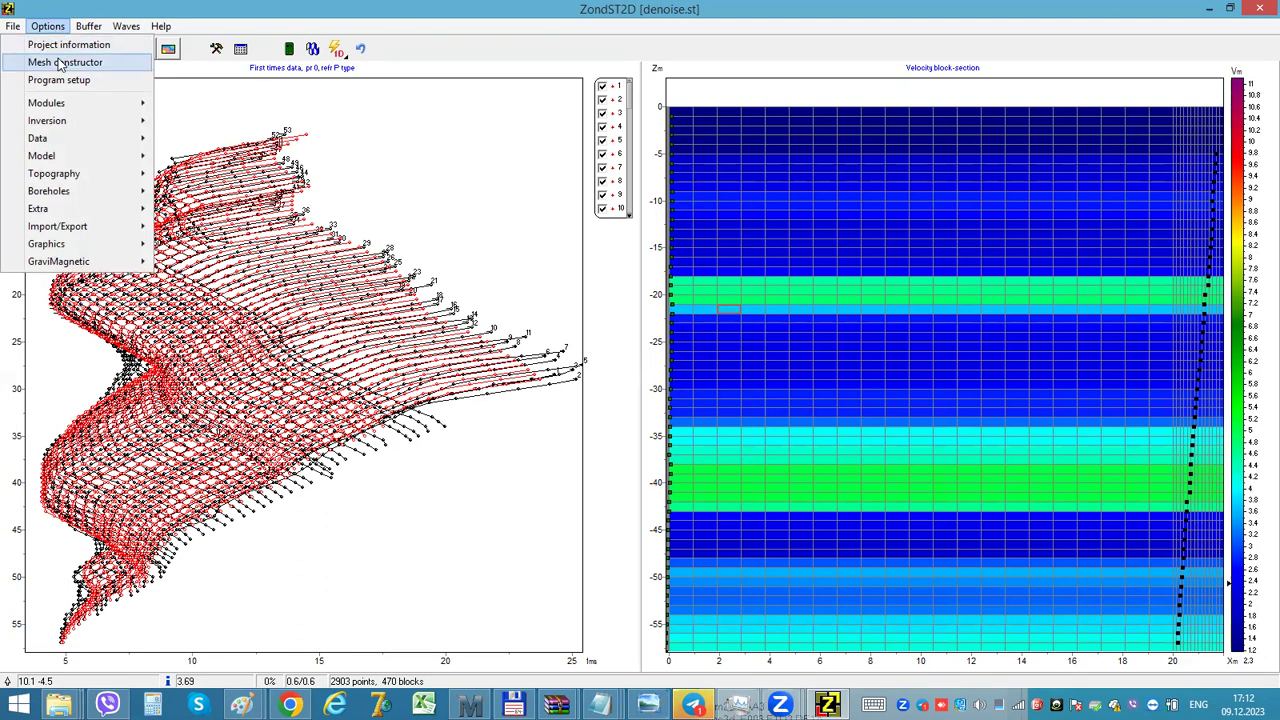
{"action": "mouse_move", "coordinate": [70, 113]}
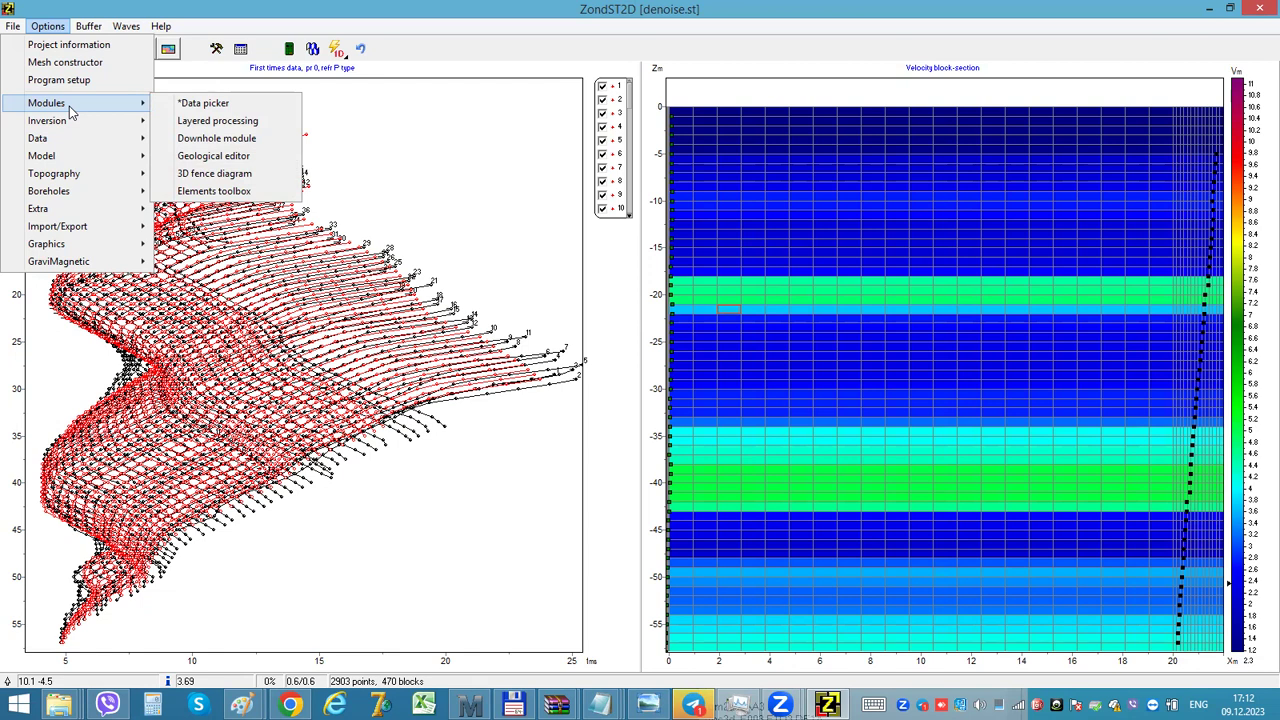
{"action": "mouse_move", "coordinate": [110, 121]}
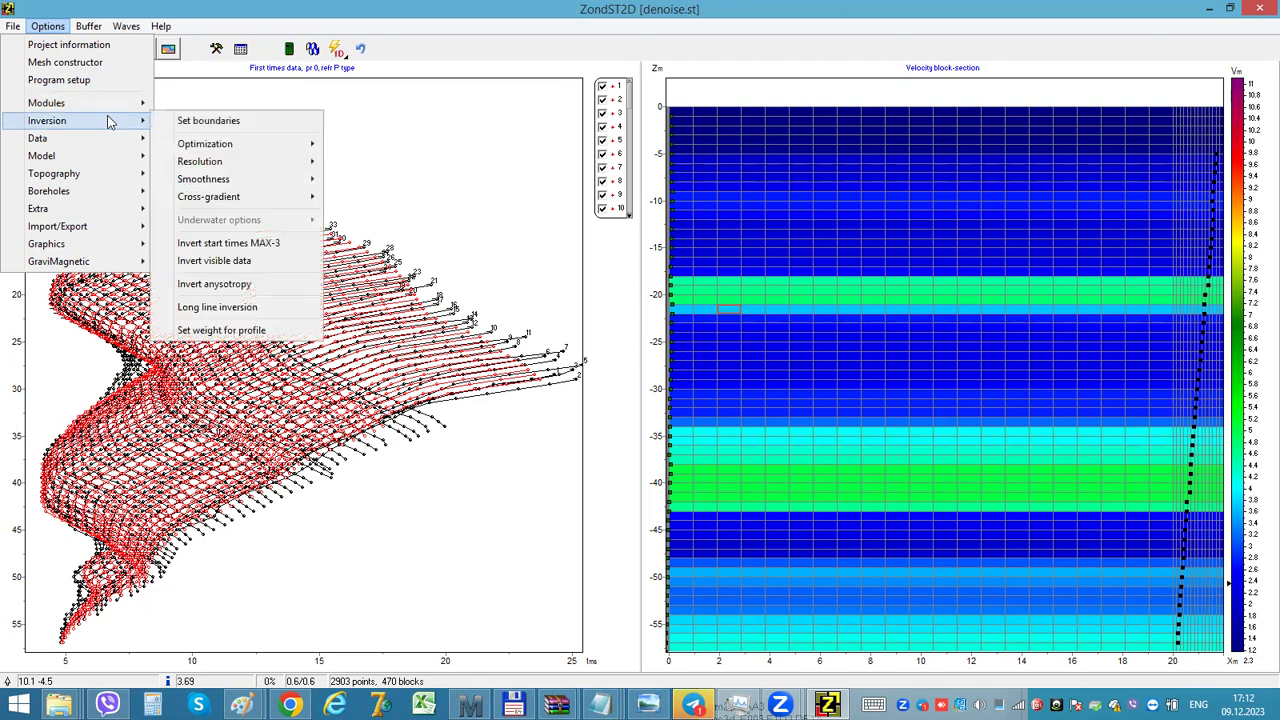
{"action": "left_click", "coordinate": [200, 263]}
{"action": "left_click", "coordinate": [460, 200]}
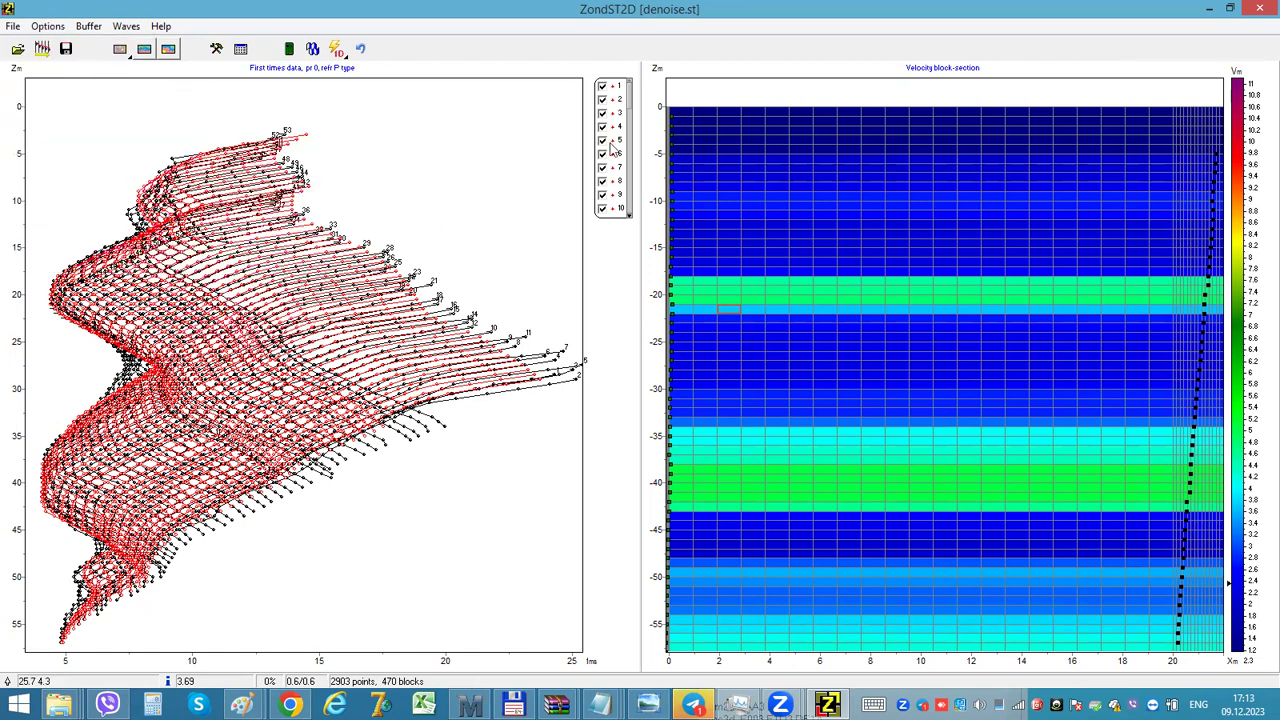
Step: Hide all first-arrival curves except 1, 6, 18, 38 and 51
{"action": "left_click", "coordinate": [607, 92]}
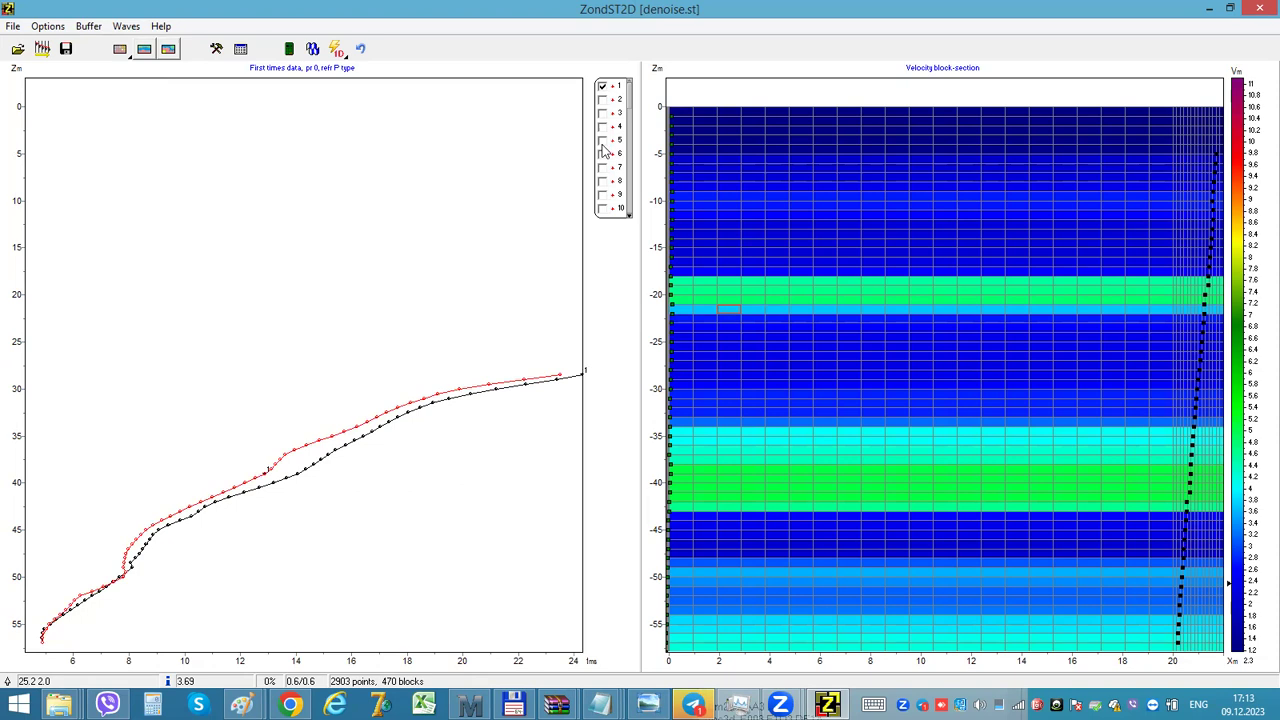
{"action": "left_click", "coordinate": [602, 154]}
{"action": "left_click_drag", "start_coordinate": [630, 104], "coordinate": [630, 180]}
{"action": "left_click", "coordinate": [602, 153]}
{"action": "left_click", "coordinate": [602, 170]}
{"action": "left_click", "coordinate": [626, 168]}
{"action": "left_click", "coordinate": [602, 167]}
{"action": "left_click_drag", "start_coordinate": [634, 172], "coordinate": [636, 198]}
{"action": "left_click", "coordinate": [602, 194]}
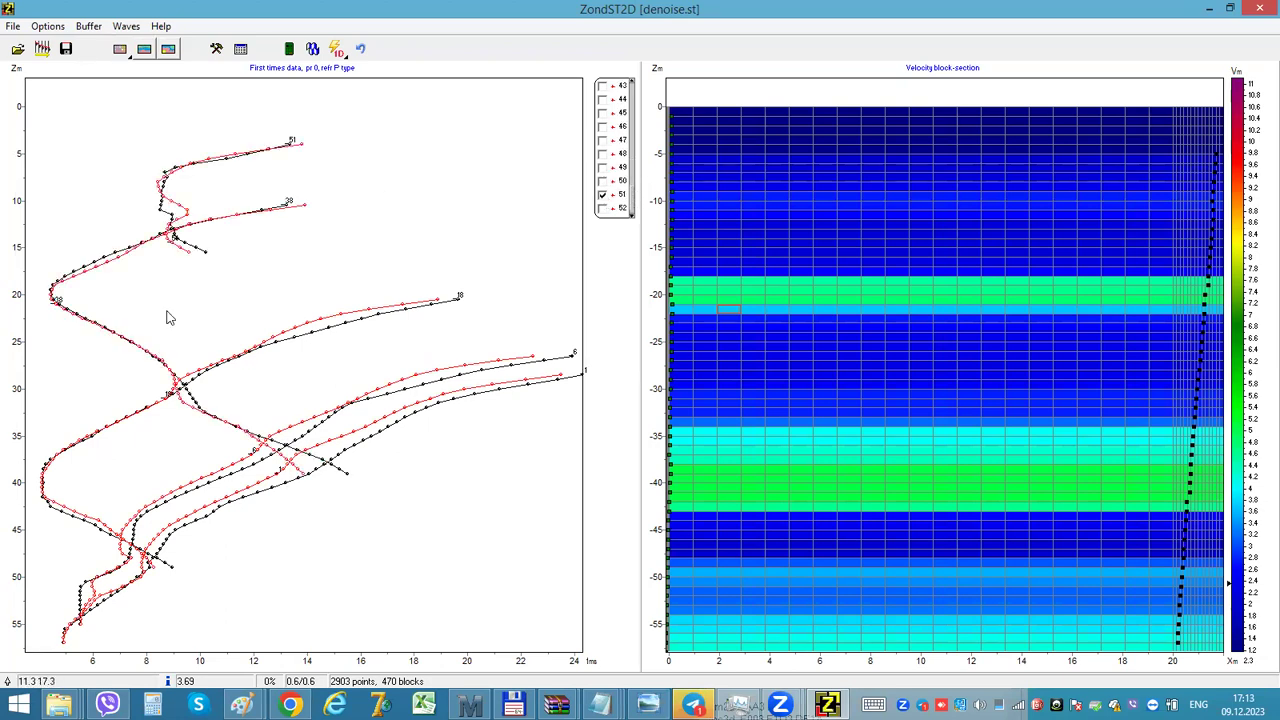
Step: Invert the visible curves in the Downhole module with a 20-layer model and transfer the result to the velocity section
{"action": "left_click", "coordinate": [47, 26]}
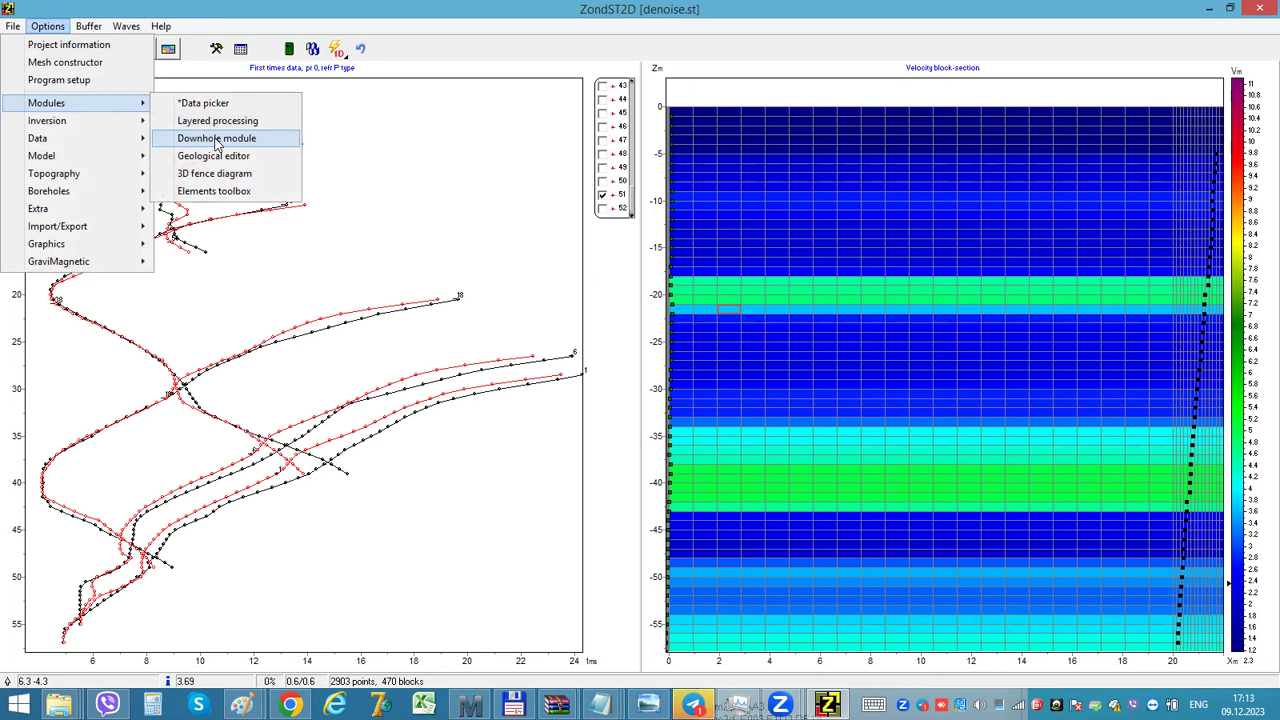
{"action": "left_click", "coordinate": [216, 139]}
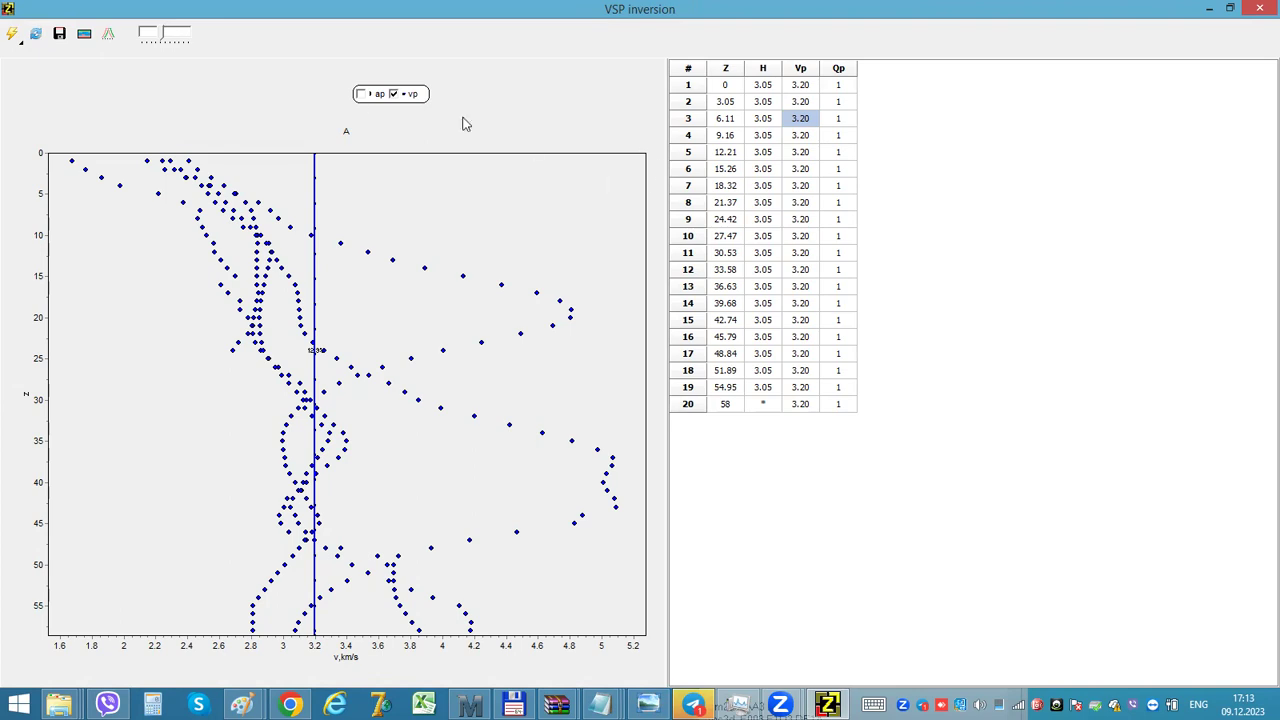
{"action": "left_click", "coordinate": [15, 35]}
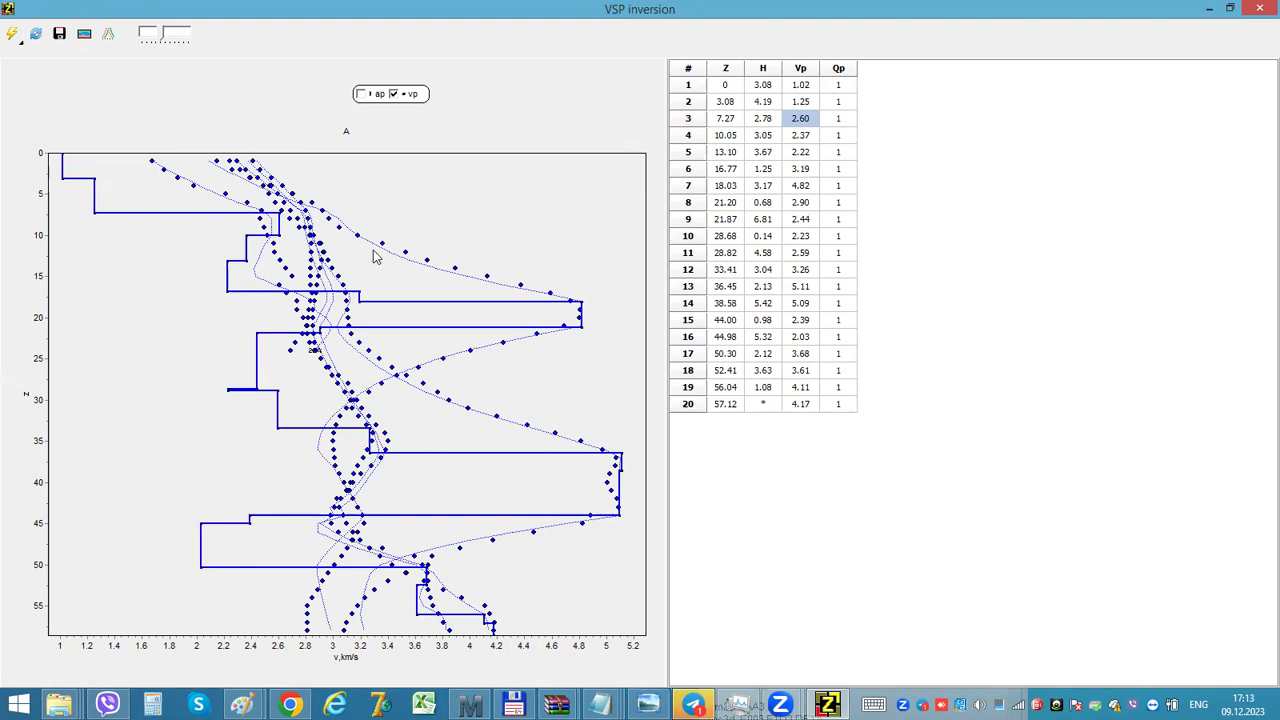
{"action": "left_click", "coordinate": [60, 31]}
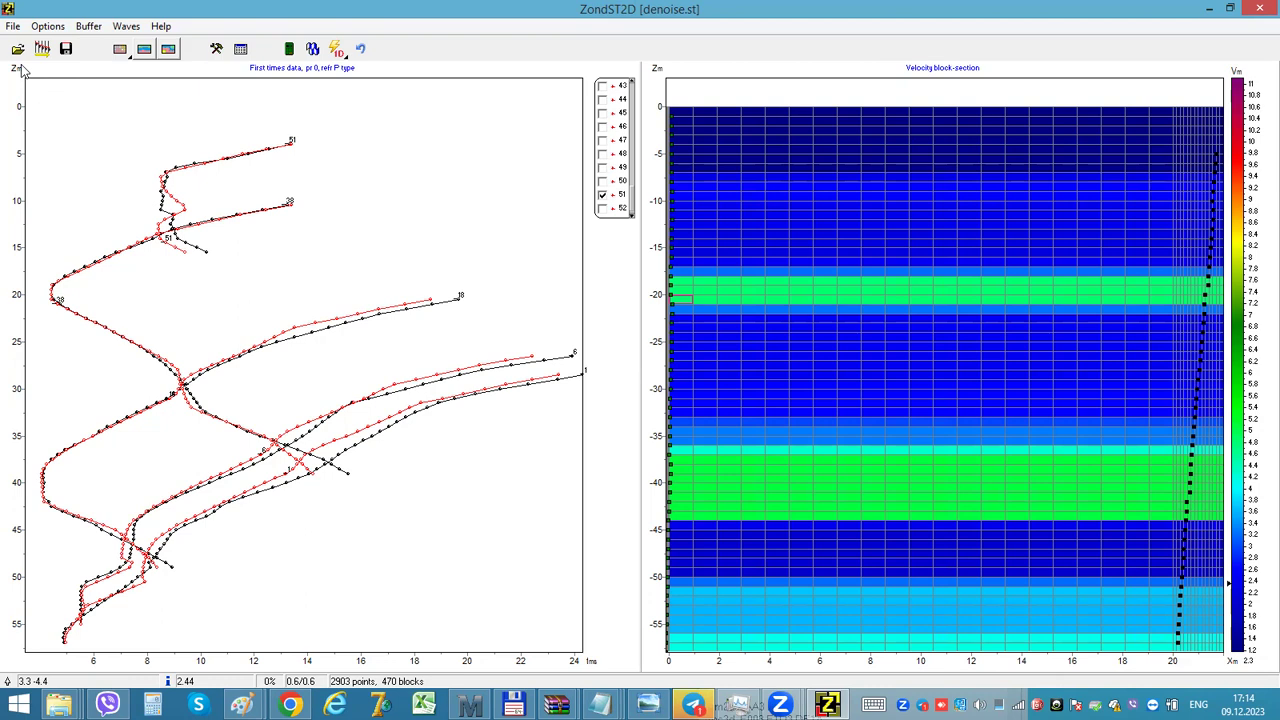
{"action": "left_click", "coordinate": [12, 26]}
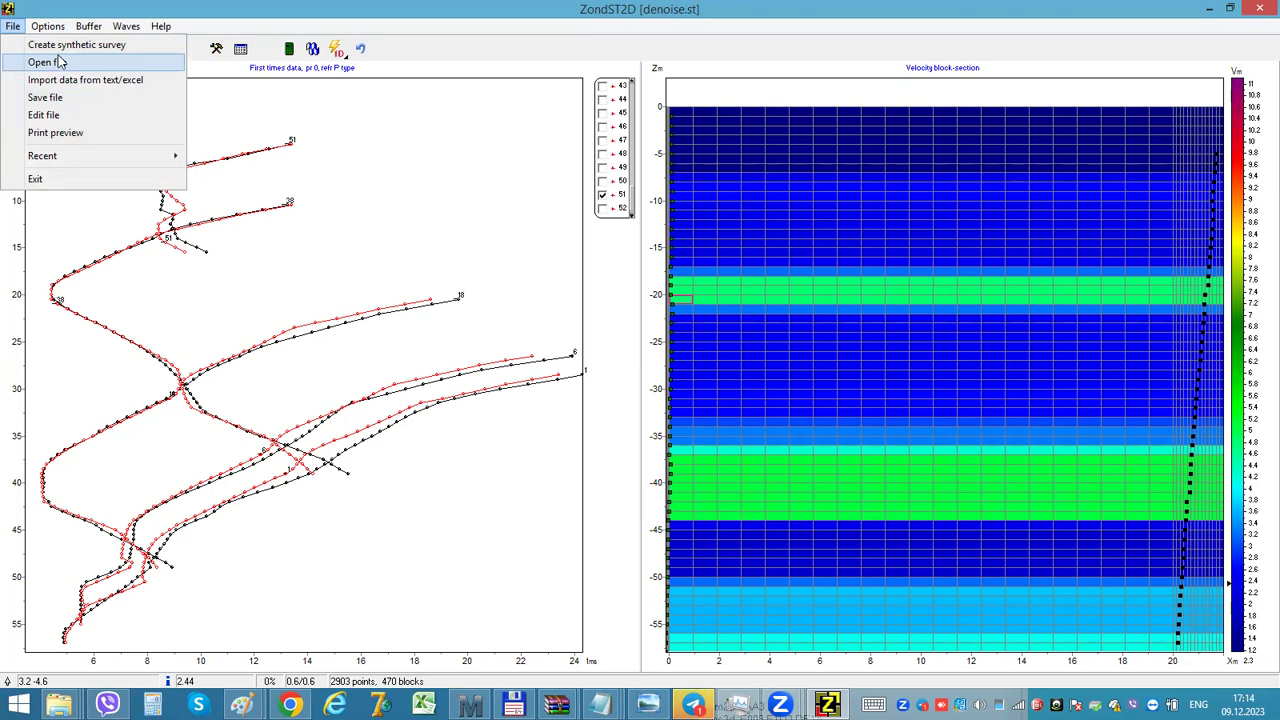
{"action": "mouse_move", "coordinate": [52, 27]}
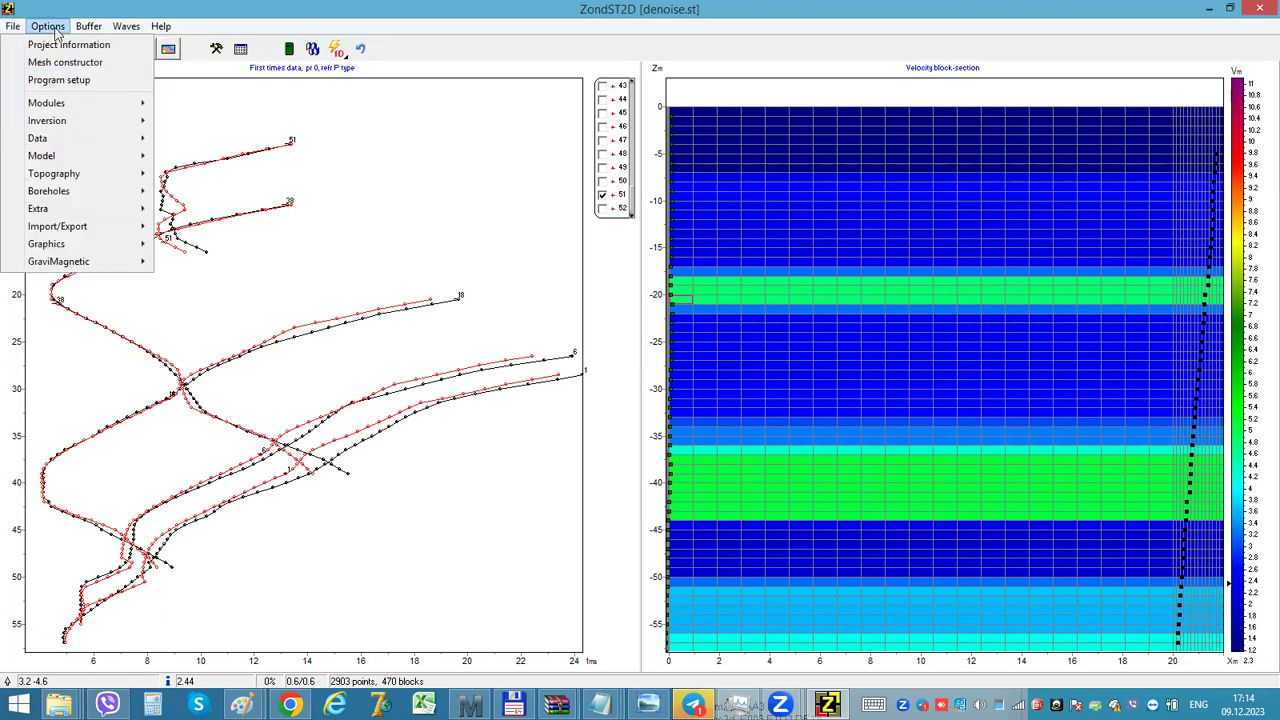
{"action": "left_click", "coordinate": [50, 24]}
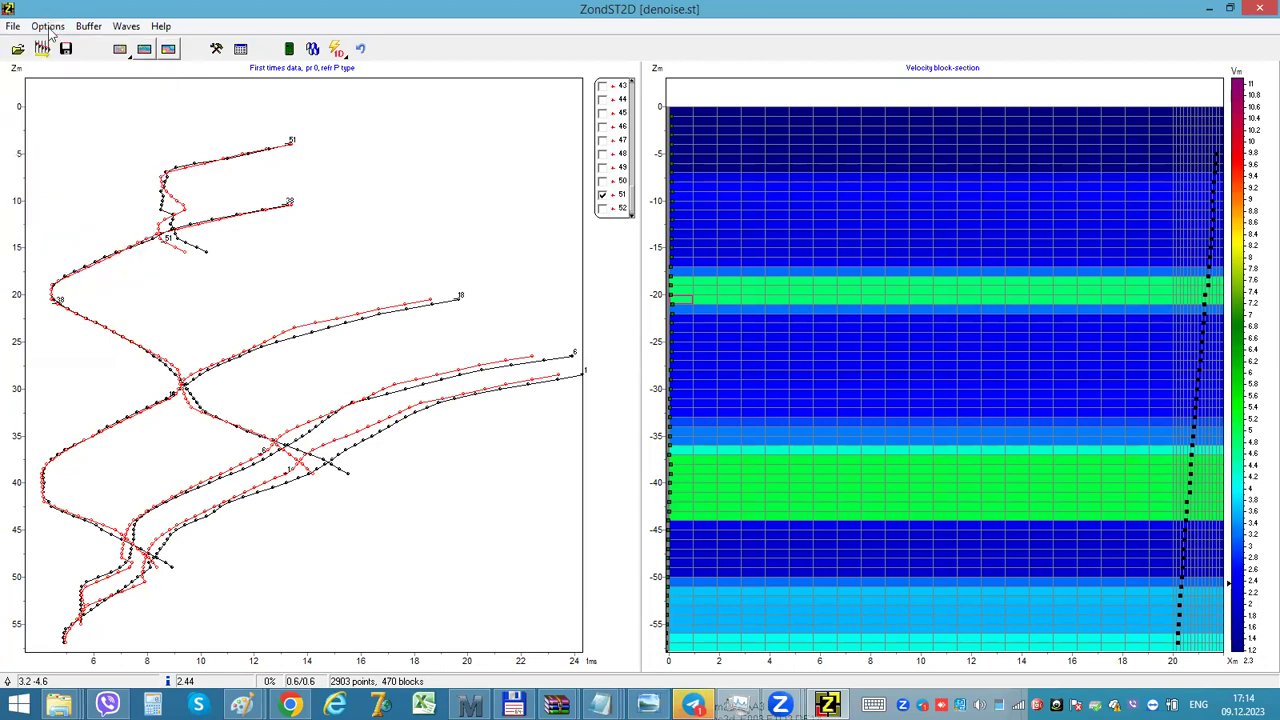
{"action": "left_click", "coordinate": [44, 49]}
{"action": "left_click", "coordinate": [22, 28]}
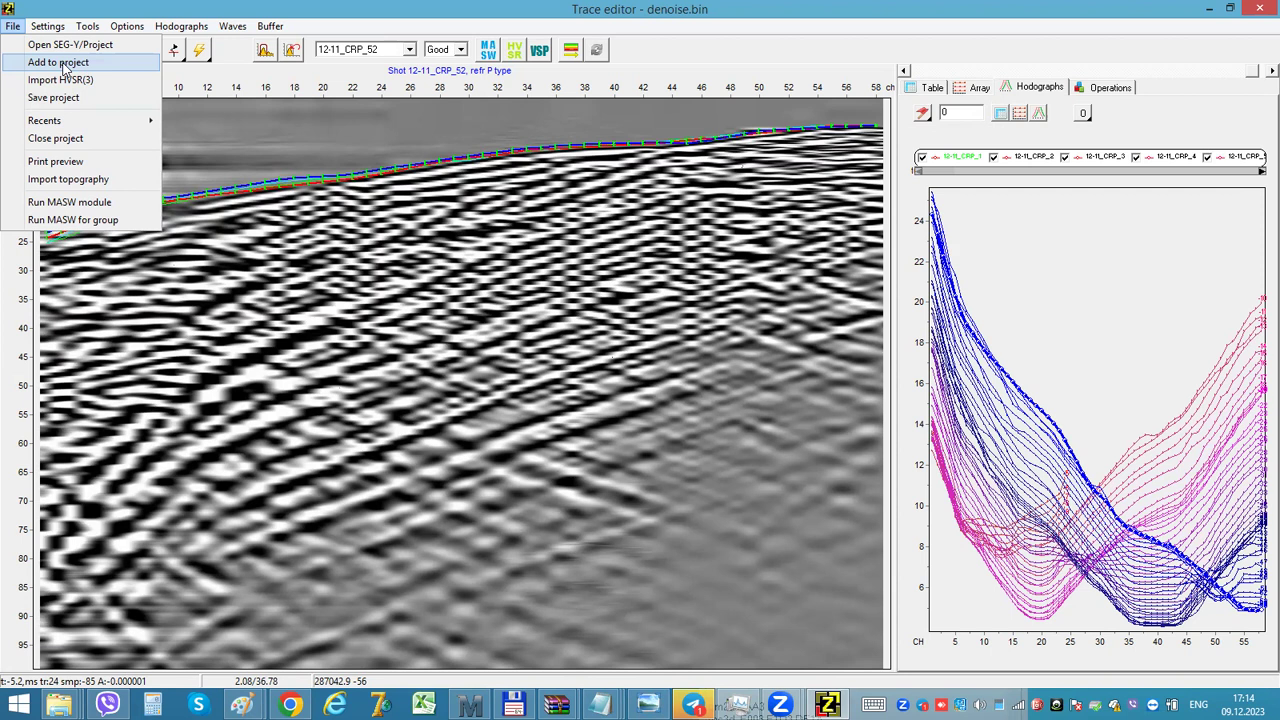
{"action": "left_click", "coordinate": [9, 9]}
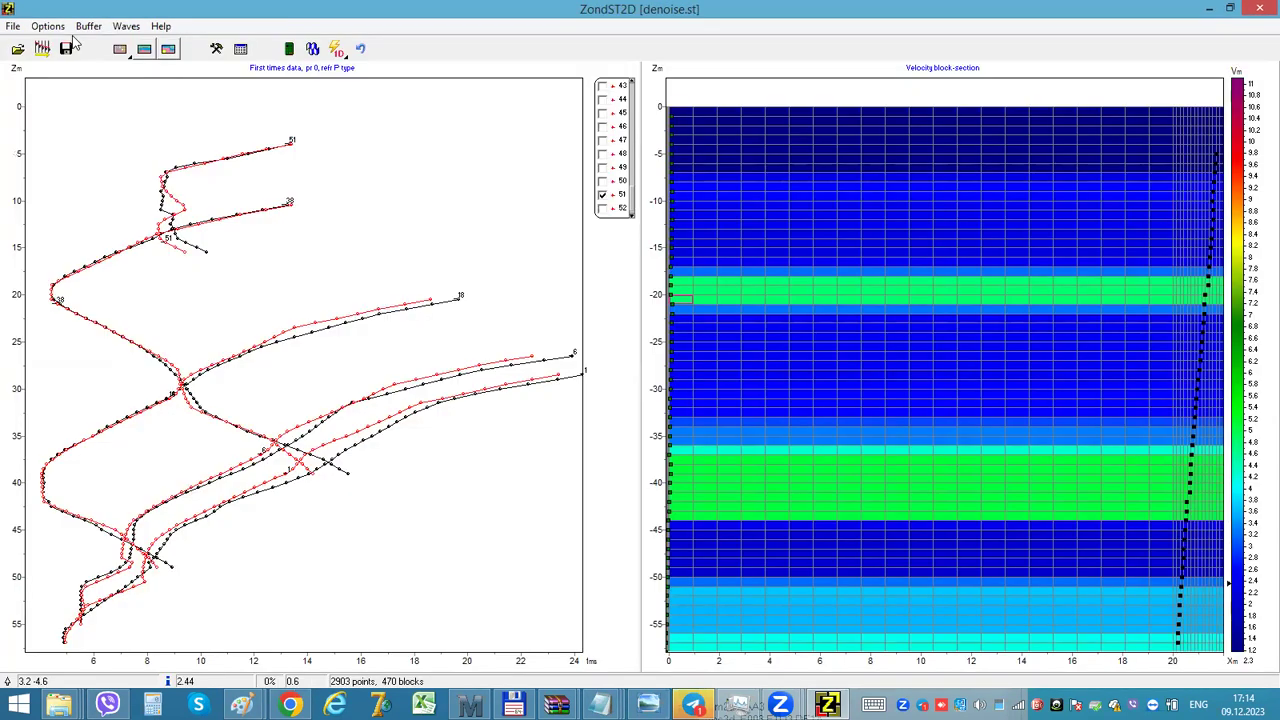
Step: Open the vsp_vs data file as a borehole survey without saving changes to the BIN project
{"action": "left_click", "coordinate": [17, 52]}
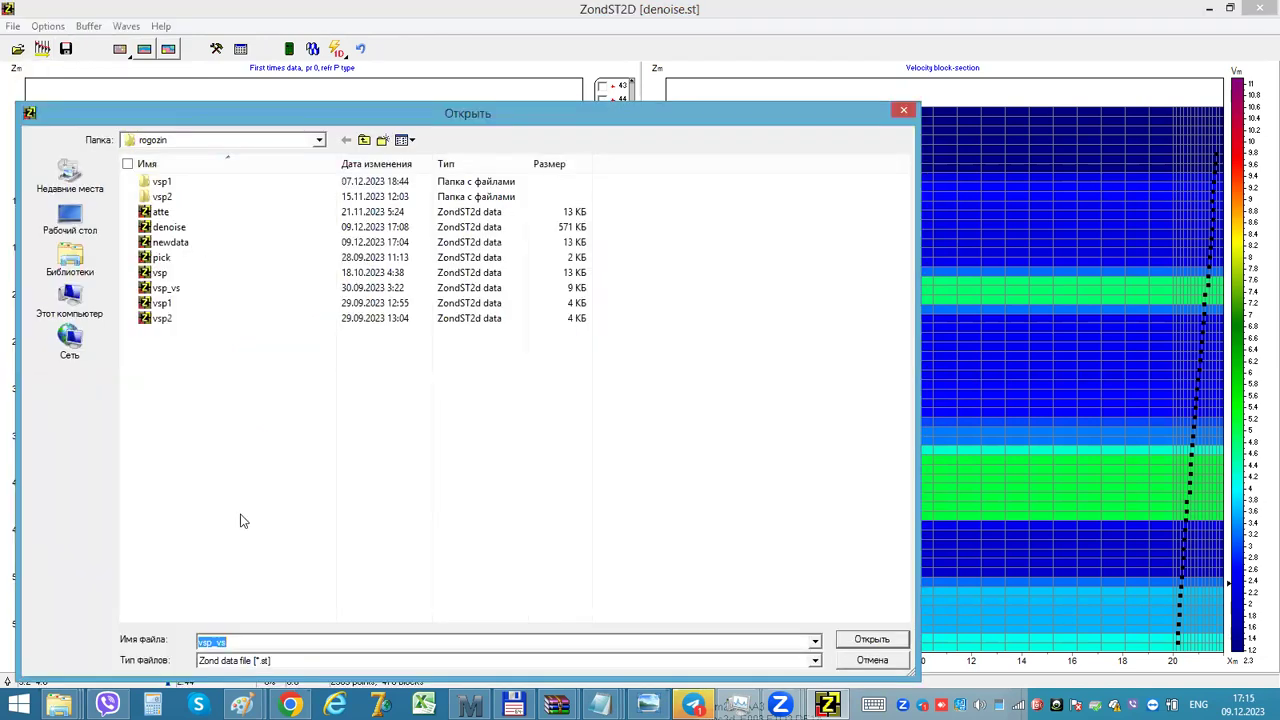
{"action": "left_click", "coordinate": [170, 292]}
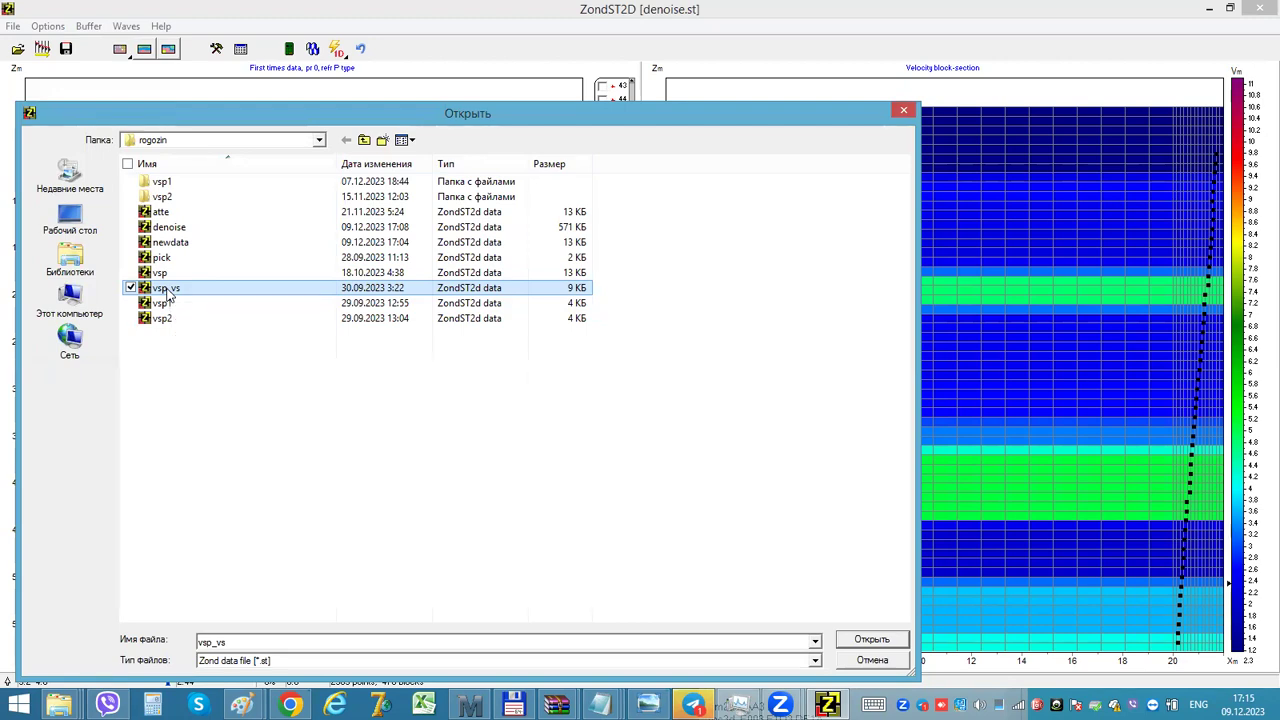
{"action": "double_click", "coordinate": [166, 290]}
{"action": "left_click", "coordinate": [679, 362]}
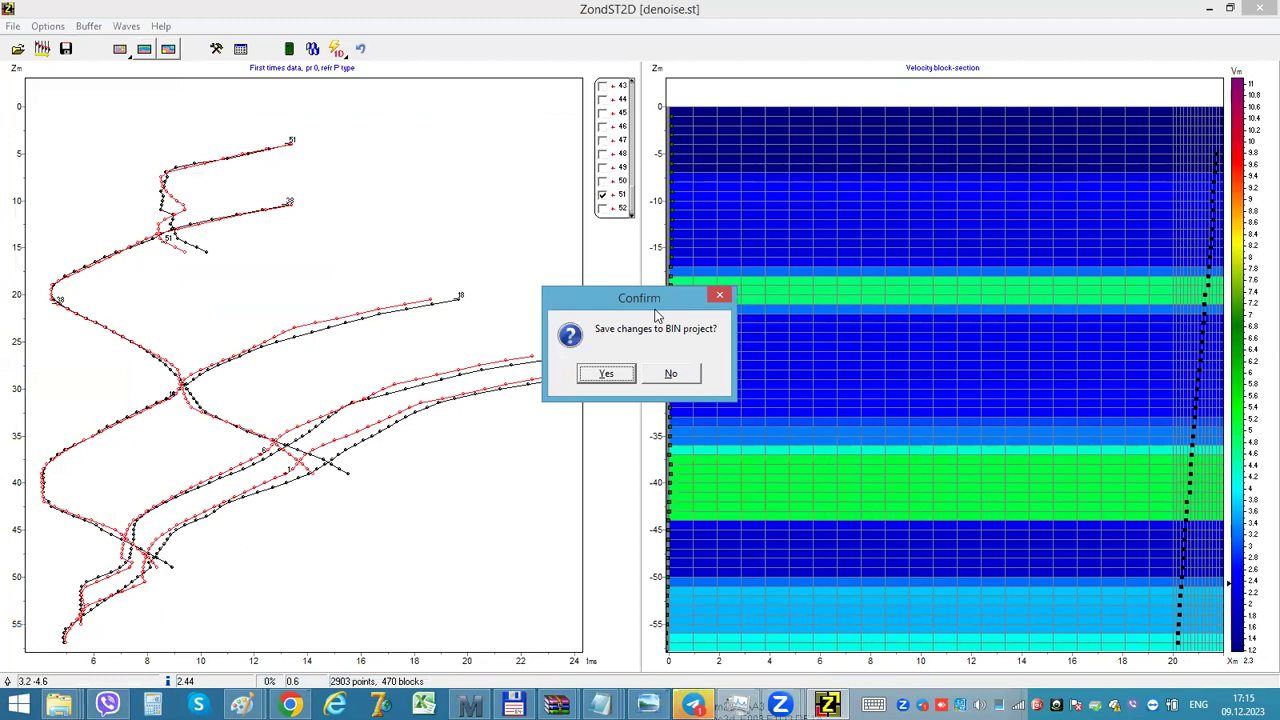
{"action": "left_click", "coordinate": [668, 373]}
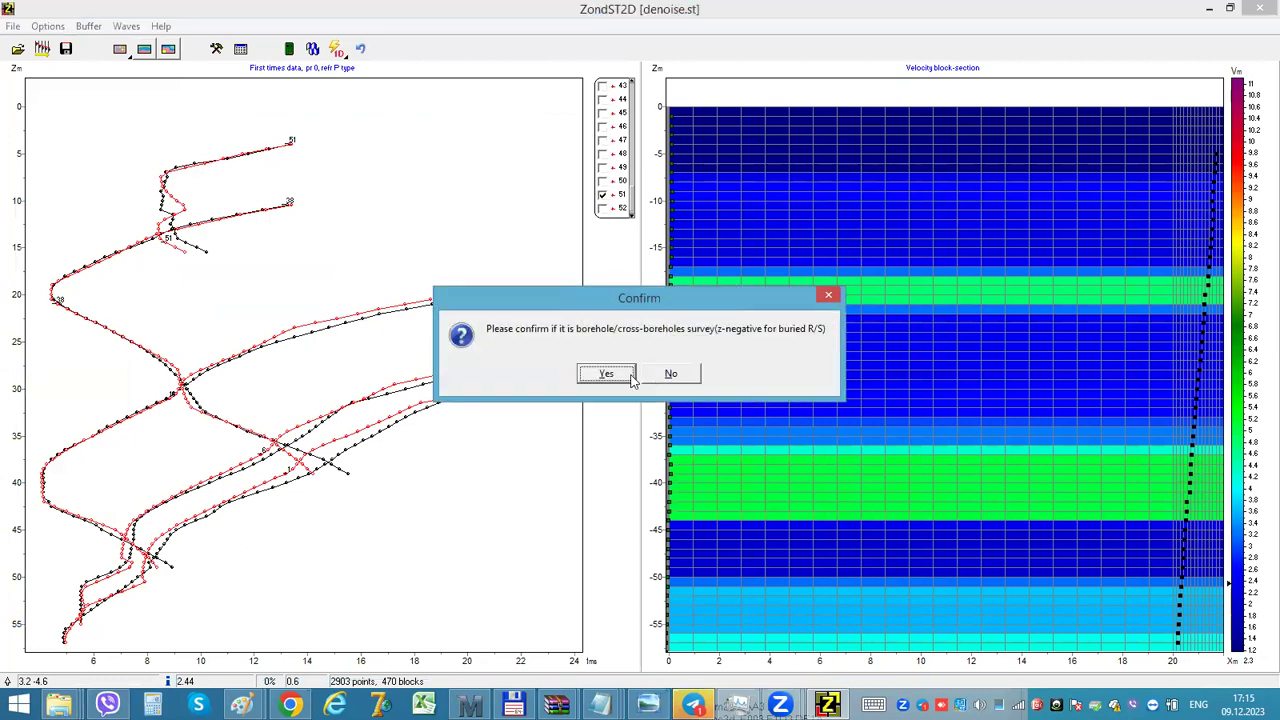
{"action": "left_click", "coordinate": [628, 376]}
{"action": "left_click", "coordinate": [762, 465]}
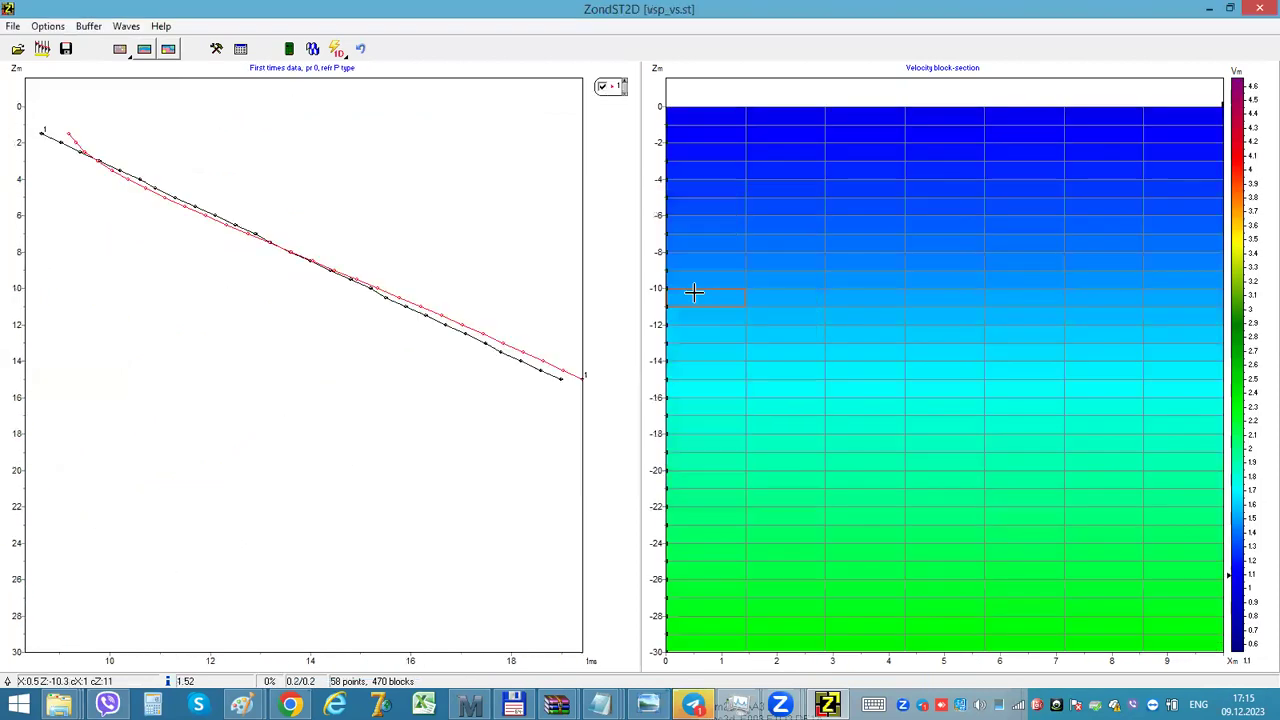
Step: Open the Downhole module and exclude the six shallowest Vs points, at depths 1 to 6, from the inversion
{"action": "left_click", "coordinate": [49, 27]}
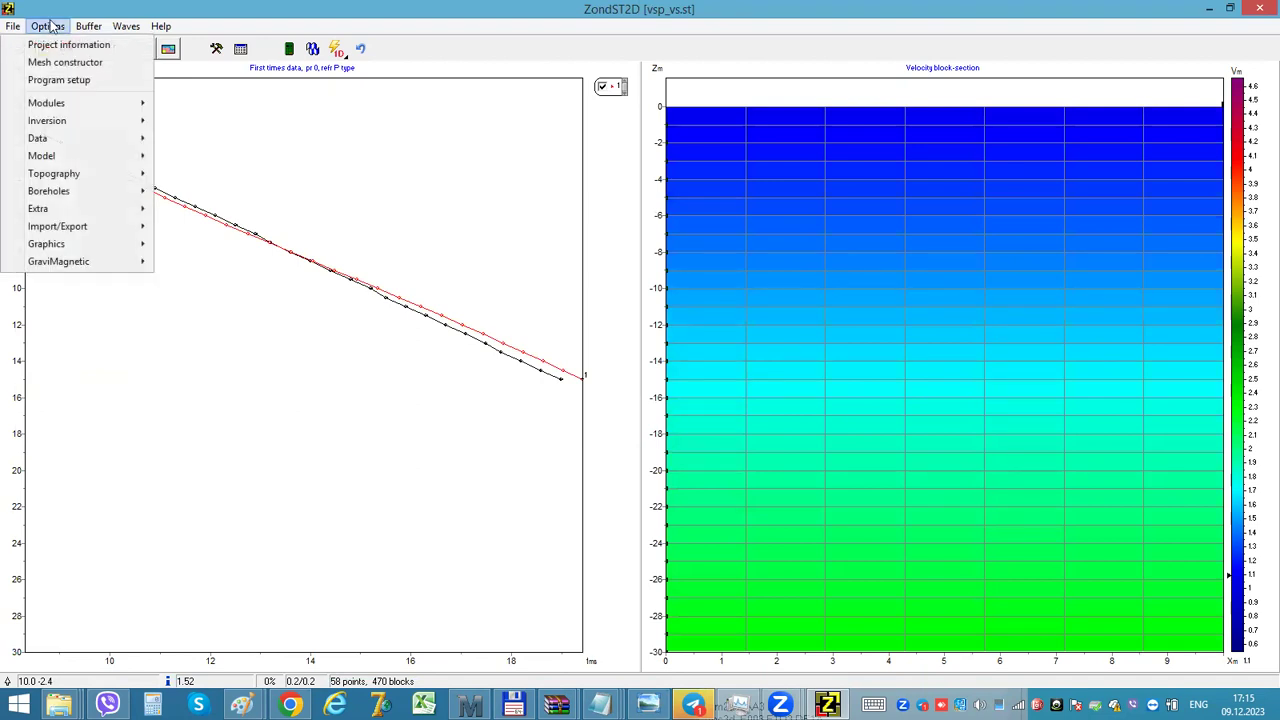
{"action": "mouse_move", "coordinate": [82, 106]}
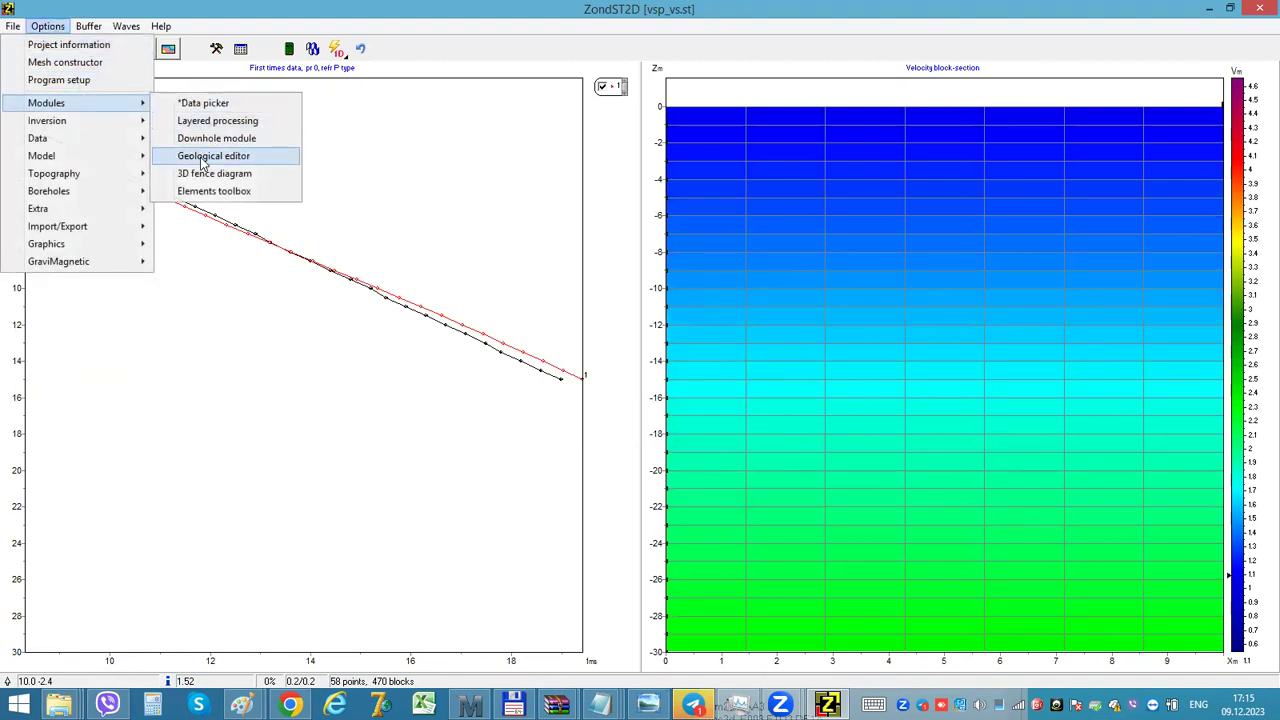
{"action": "left_click", "coordinate": [205, 139]}
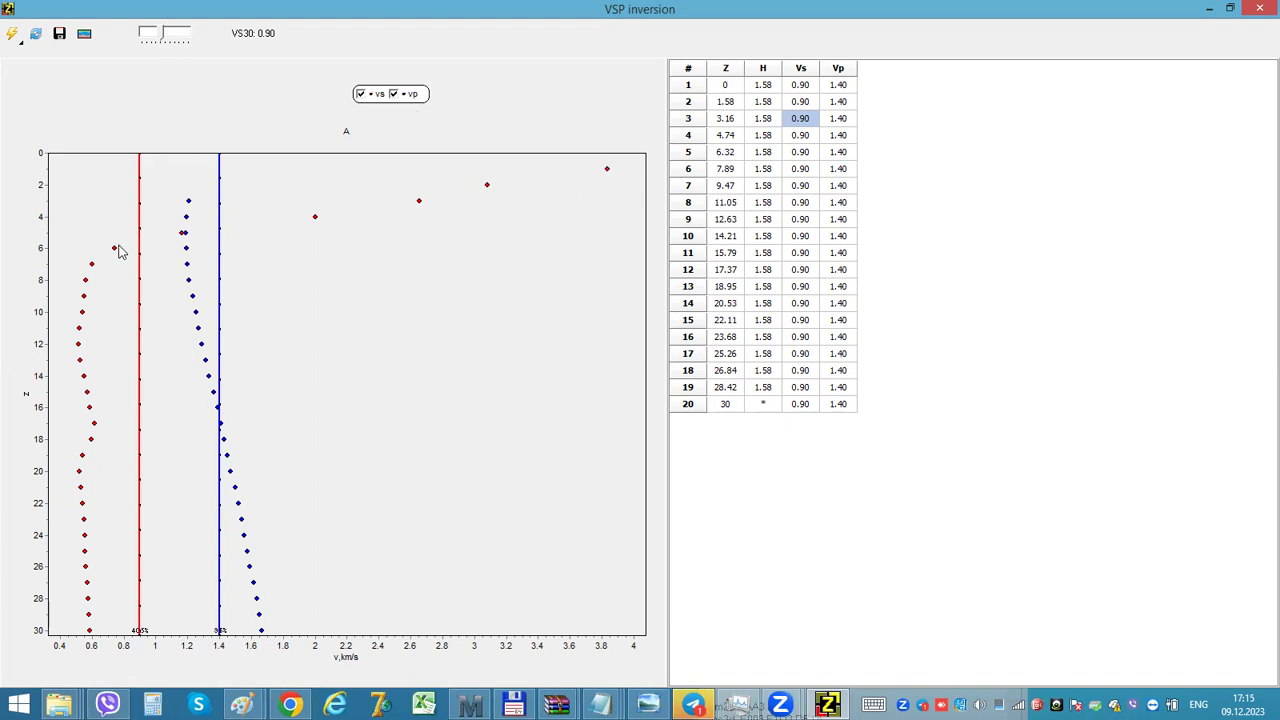
{"action": "left_click", "coordinate": [606, 170]}
{"action": "left_click", "coordinate": [487, 184]}
{"action": "left_click", "coordinate": [418, 201]}
{"action": "left_click", "coordinate": [315, 216]}
{"action": "left_click", "coordinate": [170, 233]}
{"action": "left_click", "coordinate": [114, 249]}
Step: Invert the Vs and Vp curves together and check the layers' Poisson's ratios in place of the Vp values
{"action": "left_click", "coordinate": [13, 37]}
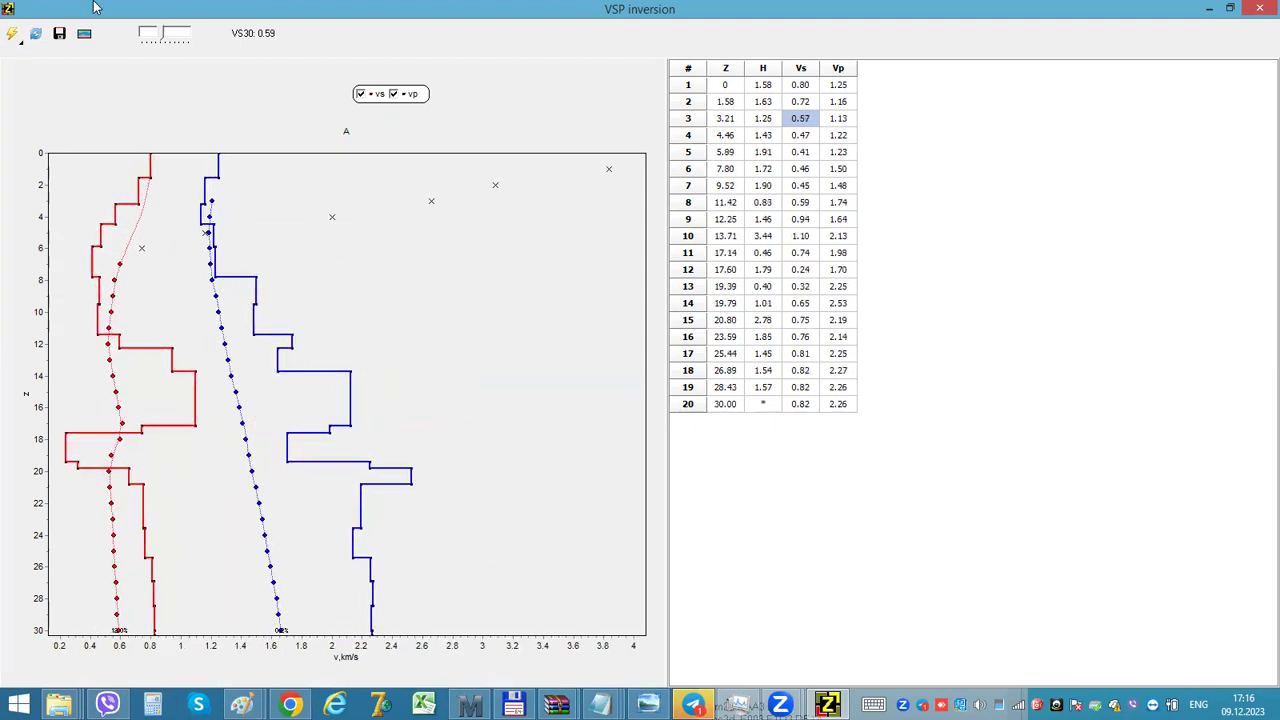
{"action": "left_click", "coordinate": [838, 68]}
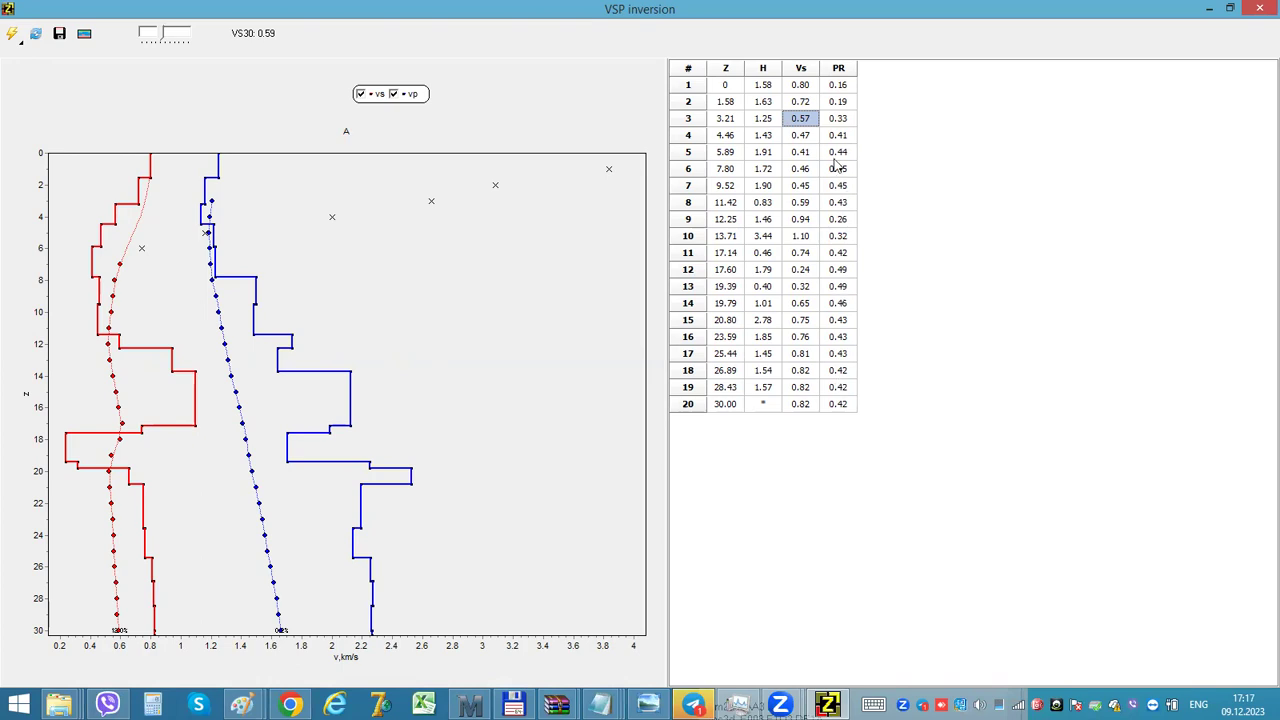
{"action": "left_click", "coordinate": [838, 68]}
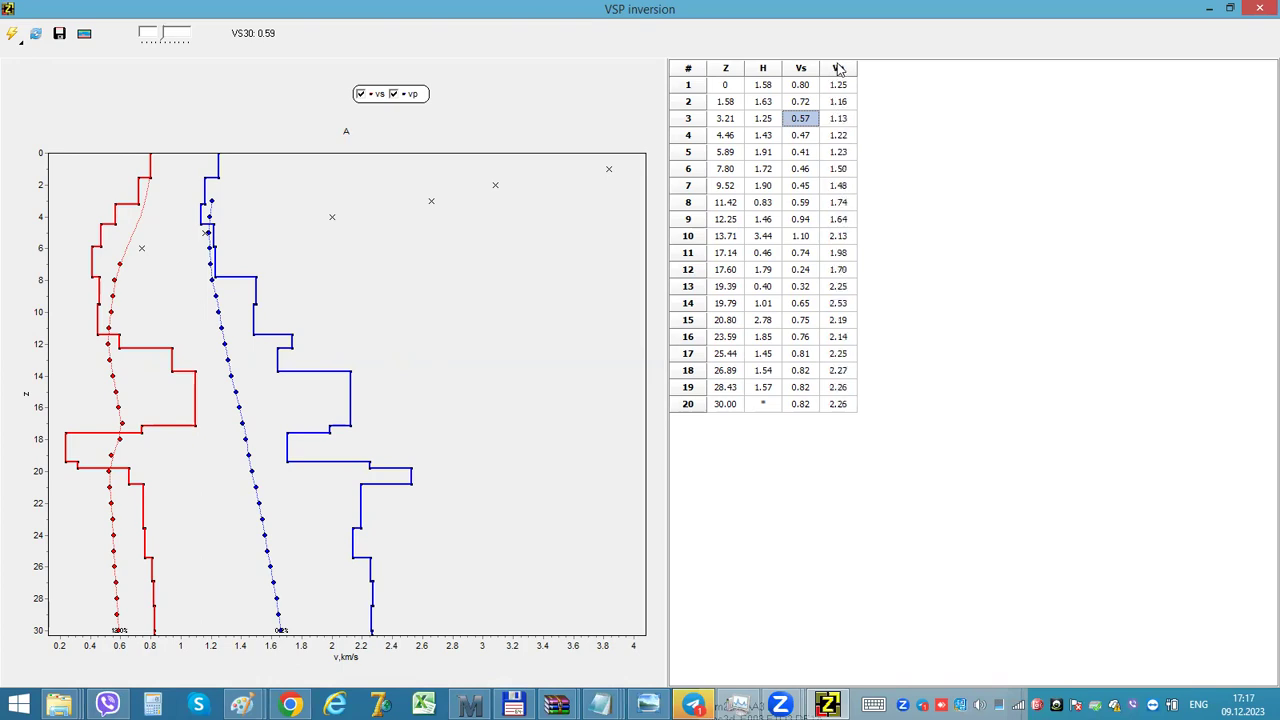
{"action": "left_click", "coordinate": [838, 68]}
{"action": "left_click", "coordinate": [838, 68]}
Step: Rebuild the 20-layer starting model and invert the Vs curve alone with Vp hidden
{"action": "left_click", "coordinate": [35, 33]}
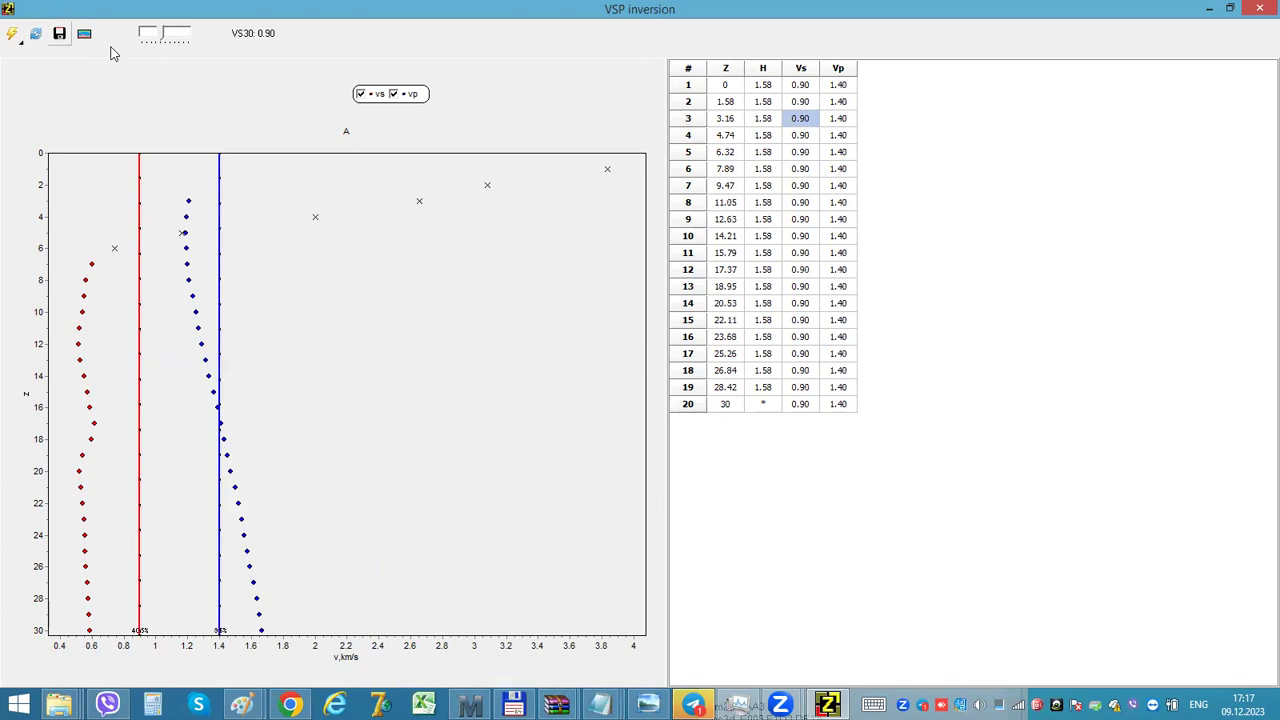
{"action": "left_click", "coordinate": [400, 94]}
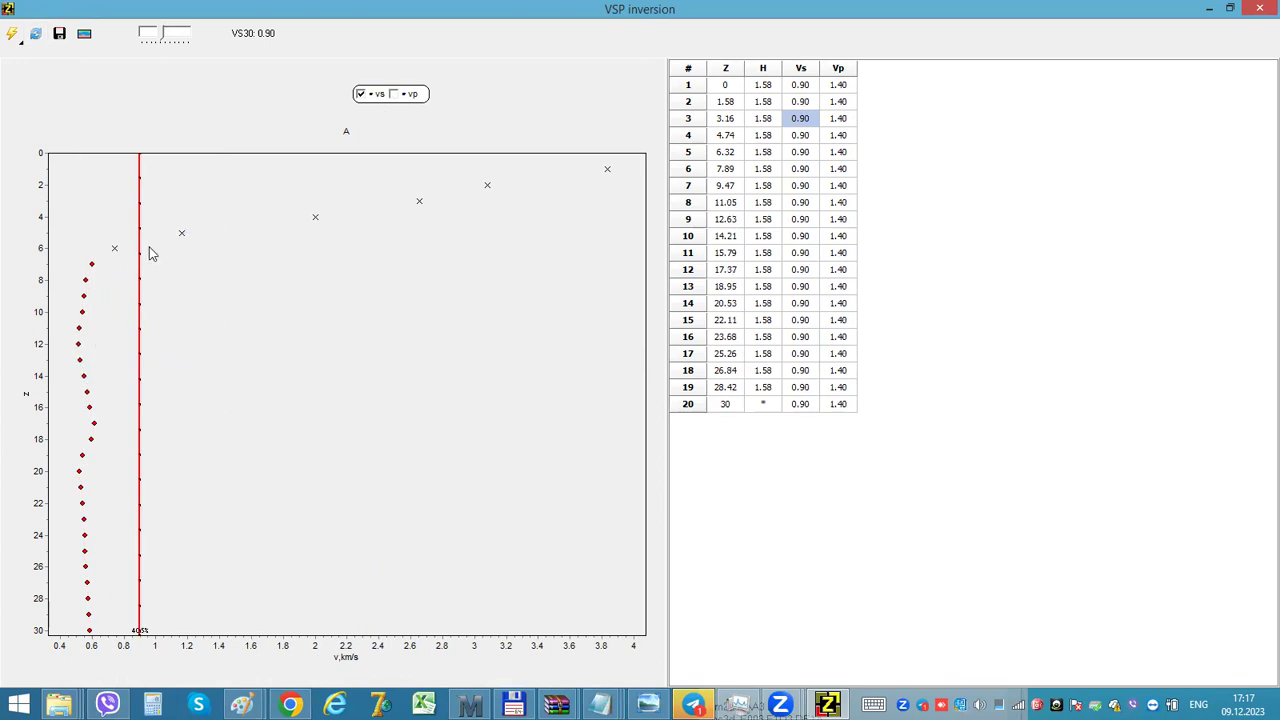
{"action": "left_click", "coordinate": [12, 34]}
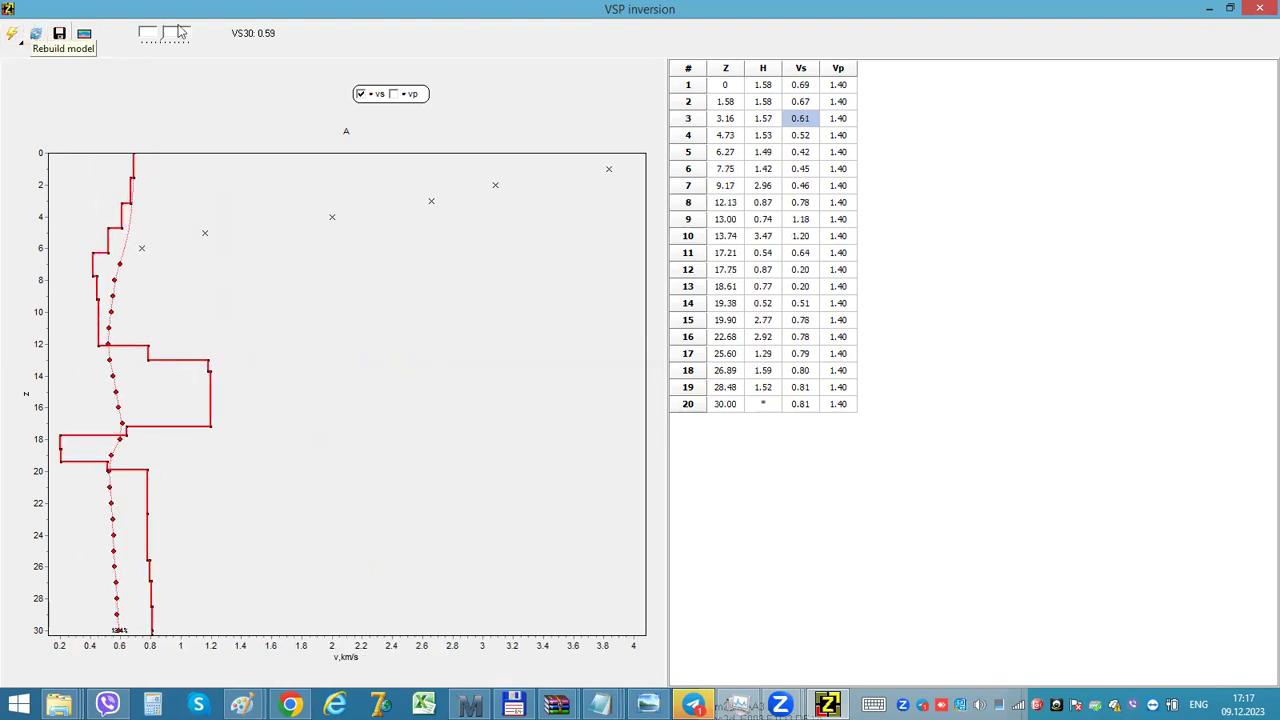
Step: Invert the Vp curve alone with Vs hidden, and show both curves together again
{"action": "left_click", "coordinate": [362, 94]}
{"action": "left_click", "coordinate": [394, 94]}
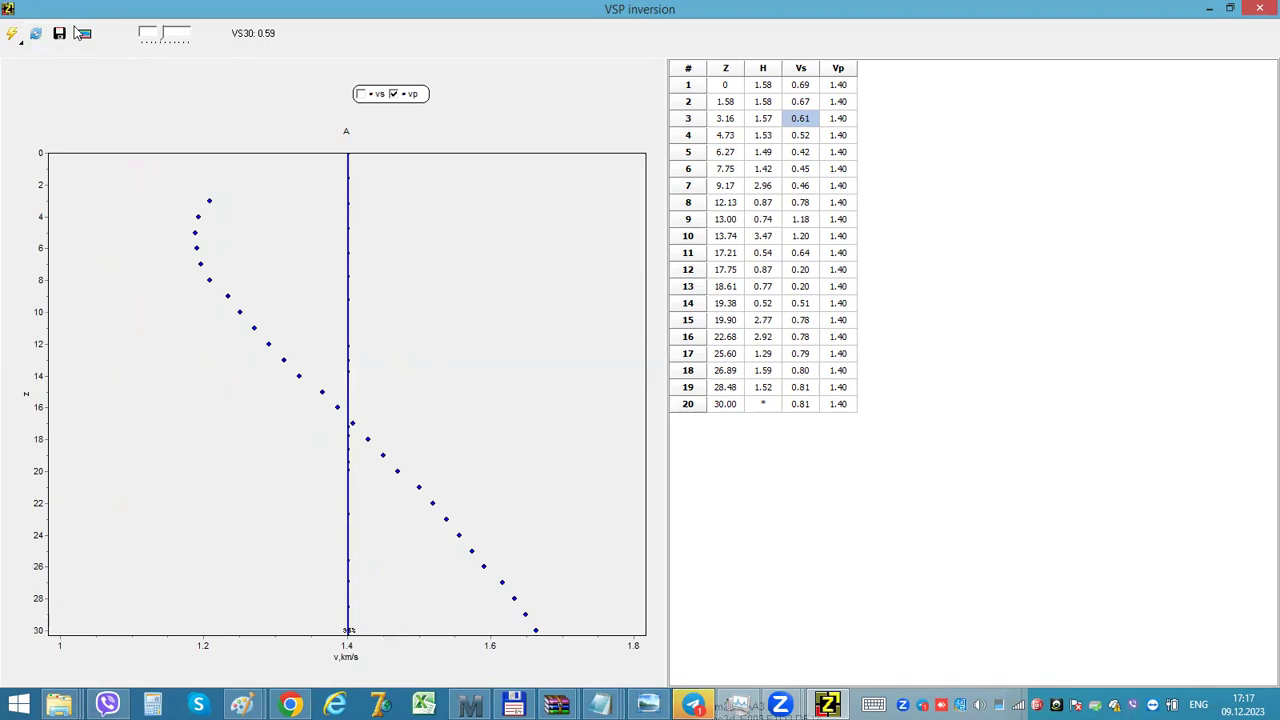
{"action": "left_click", "coordinate": [14, 38]}
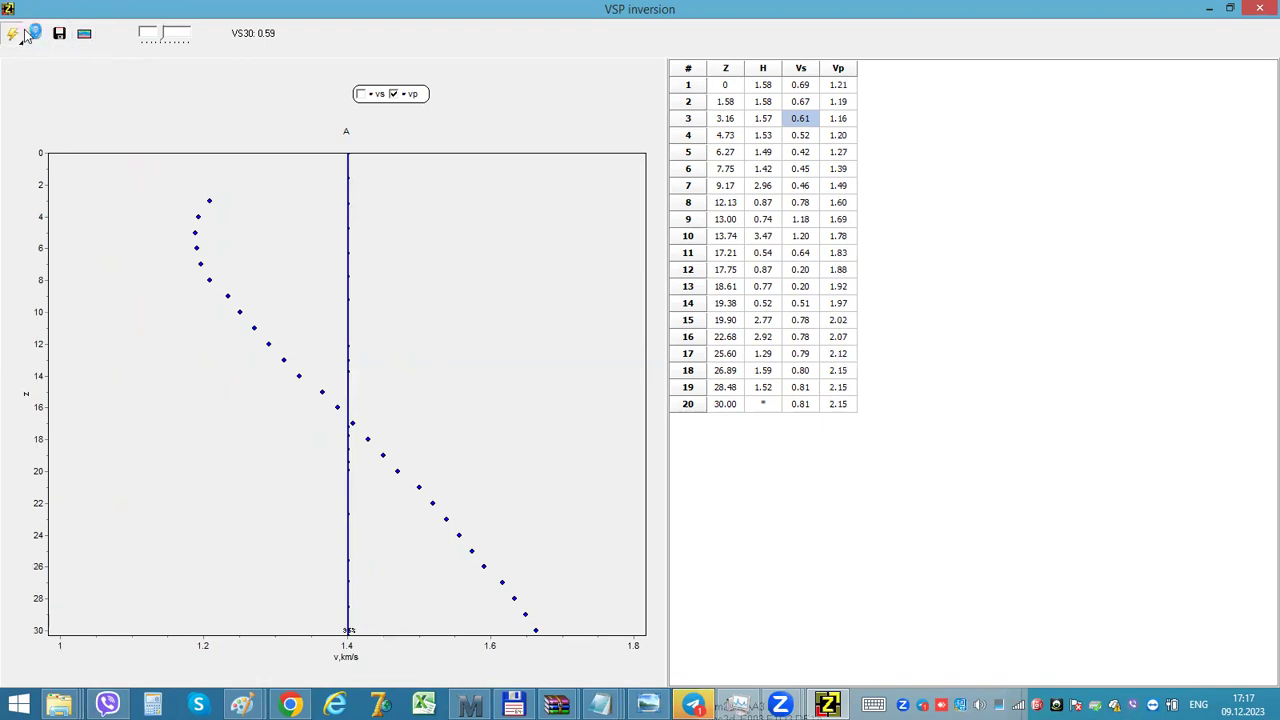
{"action": "left_click", "coordinate": [364, 96]}
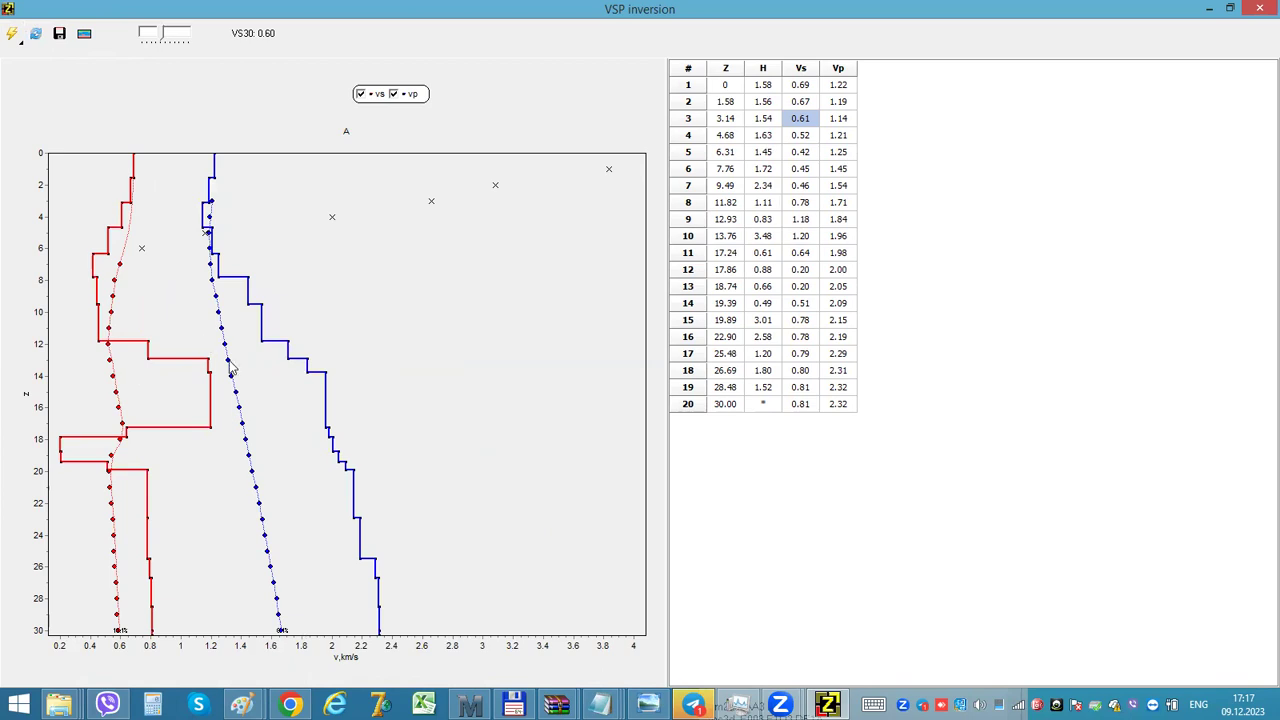